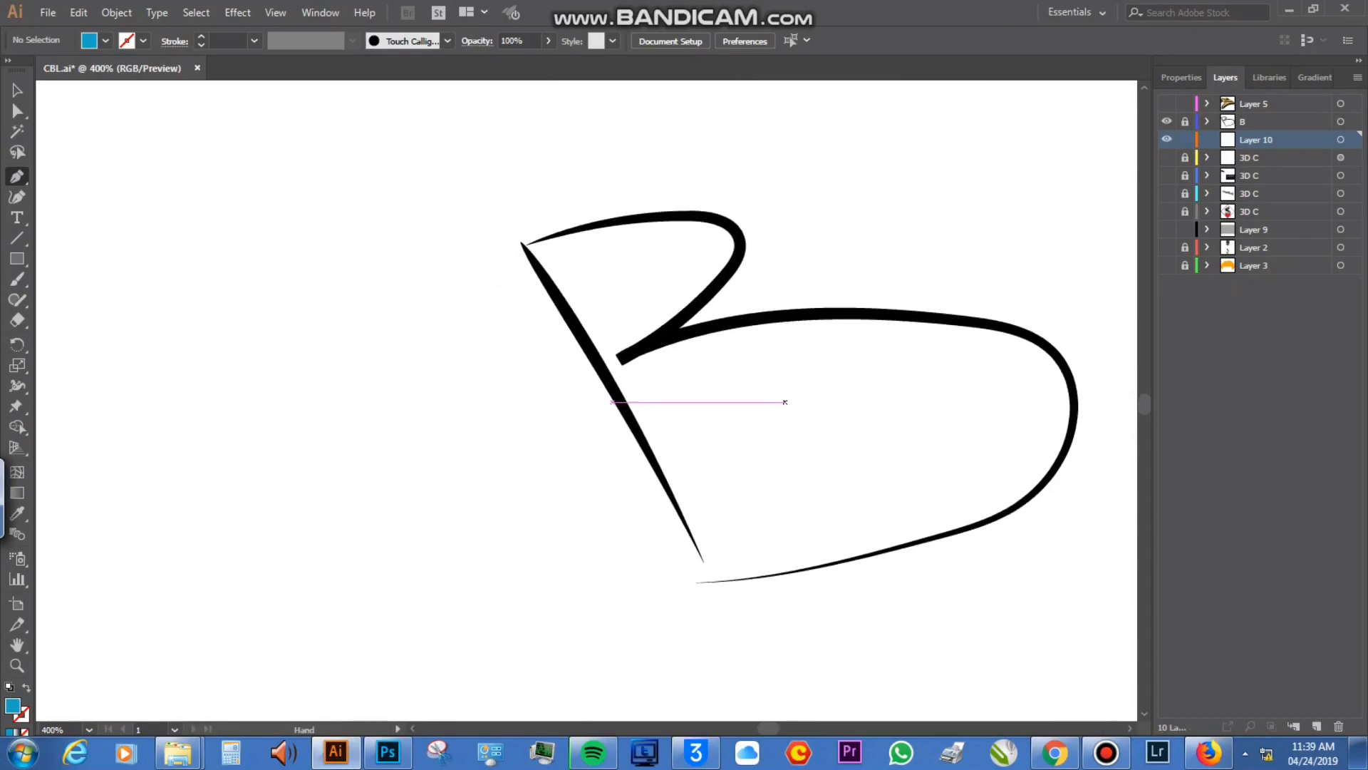
# Step: Start a blue Pen tool shape on Layer 10, tracing above the B's upper bowl to a pointed crest and back to the notch
pyautogui.click(504, 207)
pyautogui.moveTo(720, 223); pyautogui.dragTo(782, 221)
pyautogui.click(783, 223)
pyautogui.moveTo(840, 265); pyautogui.dragTo(807, 265)
pyautogui.moveTo(705, 338); pyautogui.dragTo(636, 411)
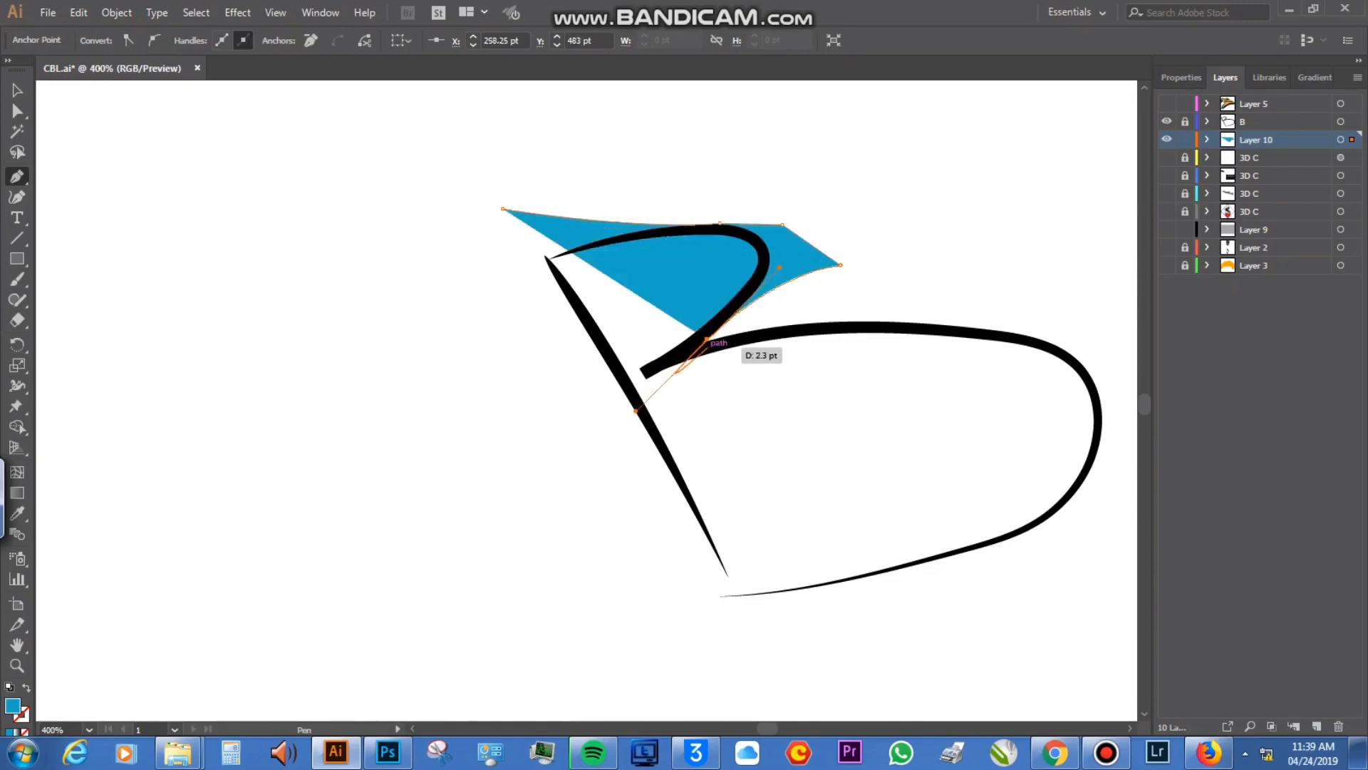
# Step: Continue the path along the top of the B's lower bowl and out to a pointed wing tip beyond its right side
pyautogui.moveTo(933, 350); pyautogui.dragTo(672, 380)
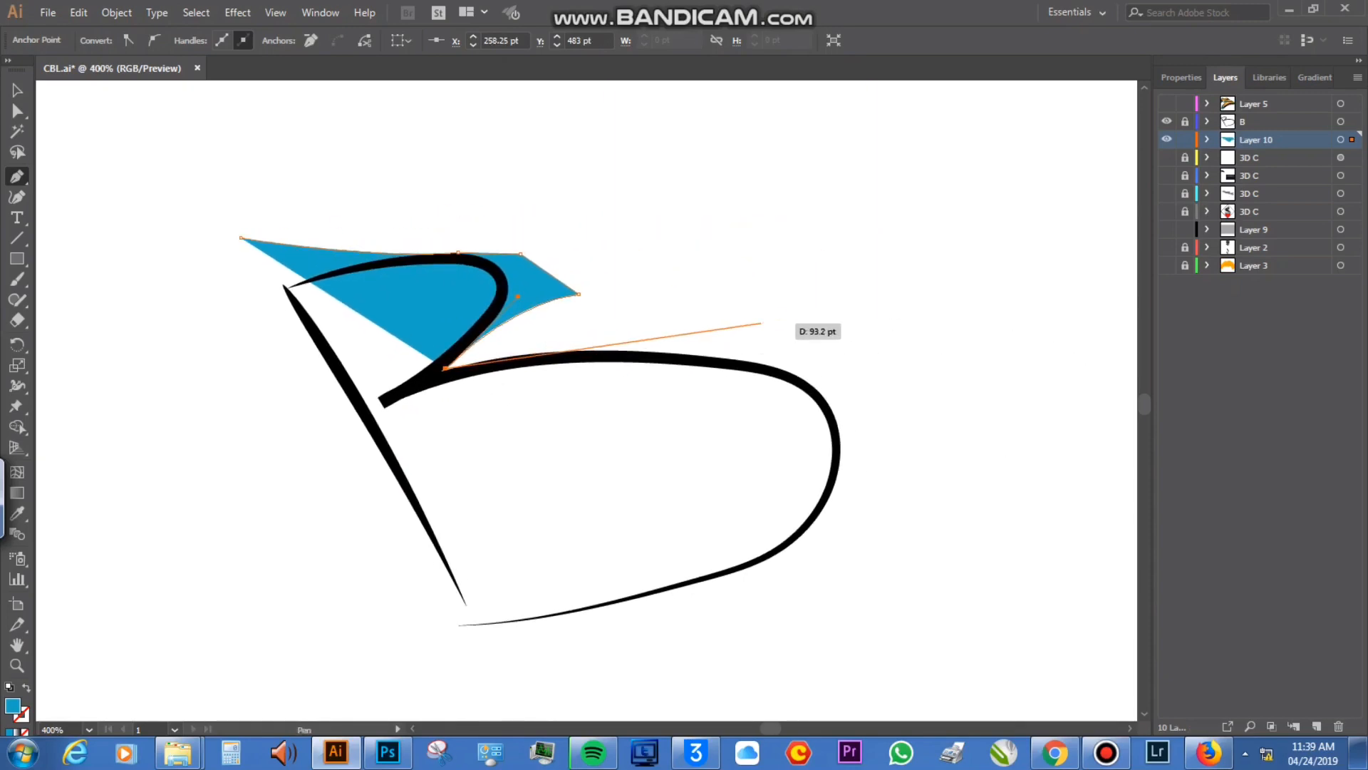
pyautogui.moveTo(753, 345); pyautogui.dragTo(1079, 588)
pyautogui.click(1084, 592)
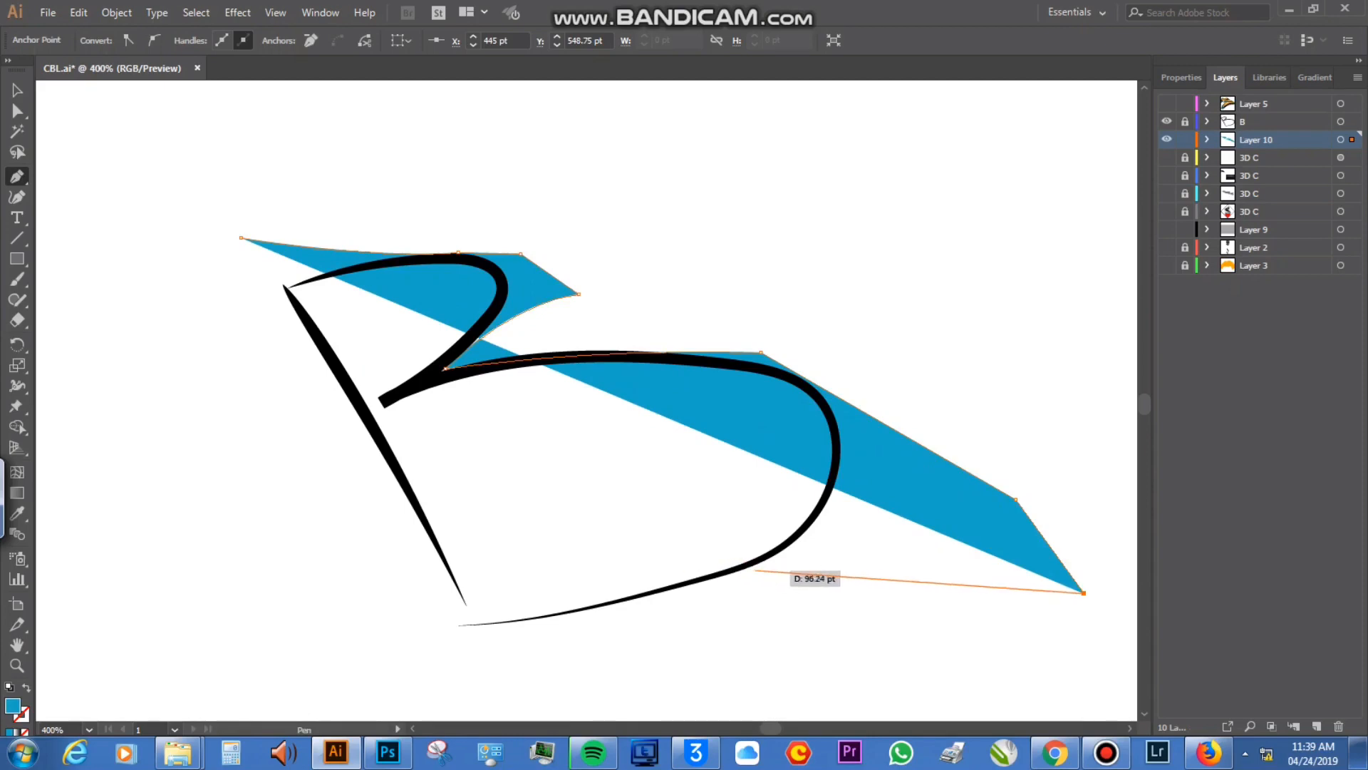
# Step: Trace the shape's underside from the wing tip along the B's lower curve to a pointed lower-left tip
pyautogui.moveTo(753, 568); pyautogui.dragTo(661, 497)
pyautogui.click(601, 605)
pyautogui.moveTo(570, 552); pyautogui.dragTo(631, 518)
pyautogui.moveTo(632, 518); pyautogui.dragTo(552, 606)
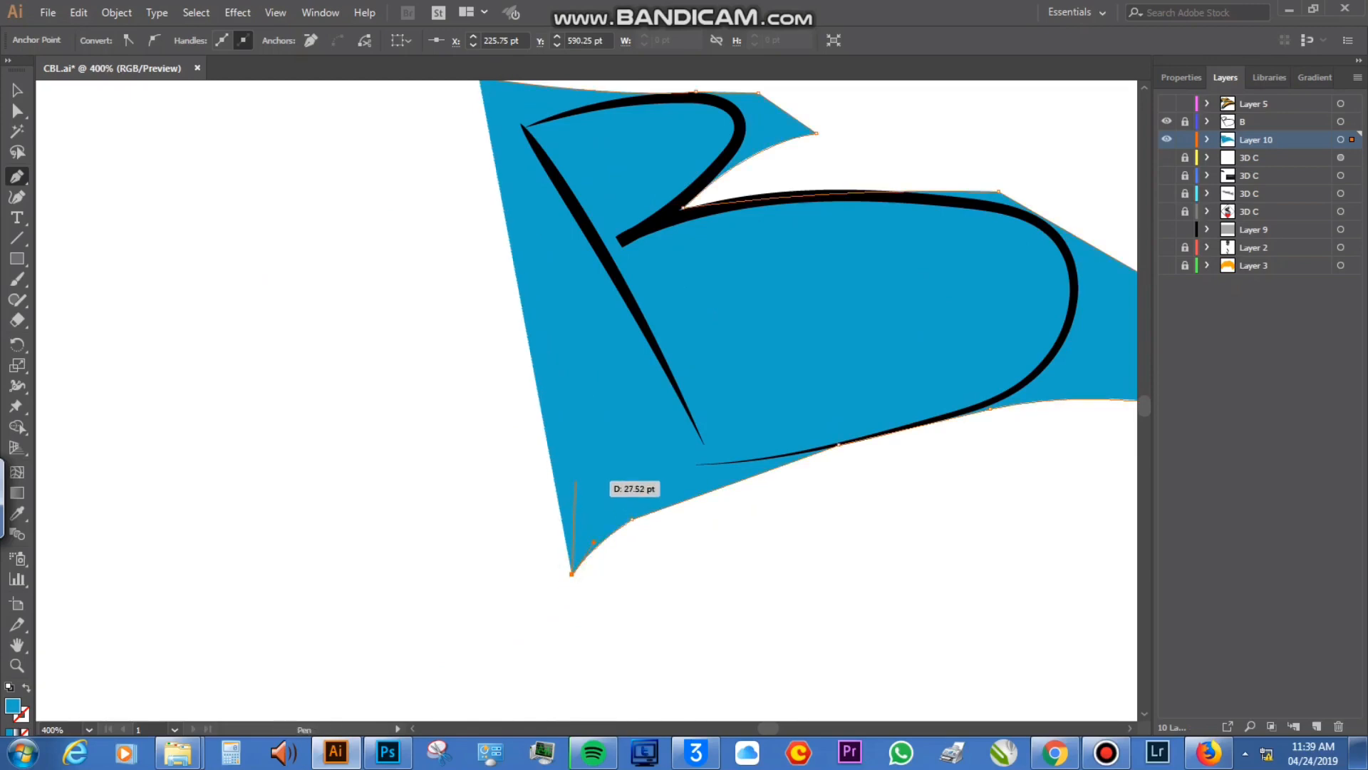
# Step: Bring the path up from the lower-left tip and curve it along the B's stem to the head
pyautogui.moveTo(580, 501); pyautogui.dragTo(675, 390)
pyautogui.moveTo(634, 289); pyautogui.dragTo(743, 436)
pyautogui.moveTo(785, 540); pyautogui.dragTo(605, 317)
pyautogui.moveTo(604, 316); pyautogui.dragTo(519, 278)
pyautogui.moveTo(605, 316)
pyautogui.mouseDown()
pyautogui.moveTo(549, 397)
pyautogui.moveTo(606, 360)
pyautogui.moveTo(477, 262)
pyautogui.moveTo(489, 193)
pyautogui.moveTo(603, 327)
pyautogui.moveTo(587, 314)
pyautogui.mouseUp()
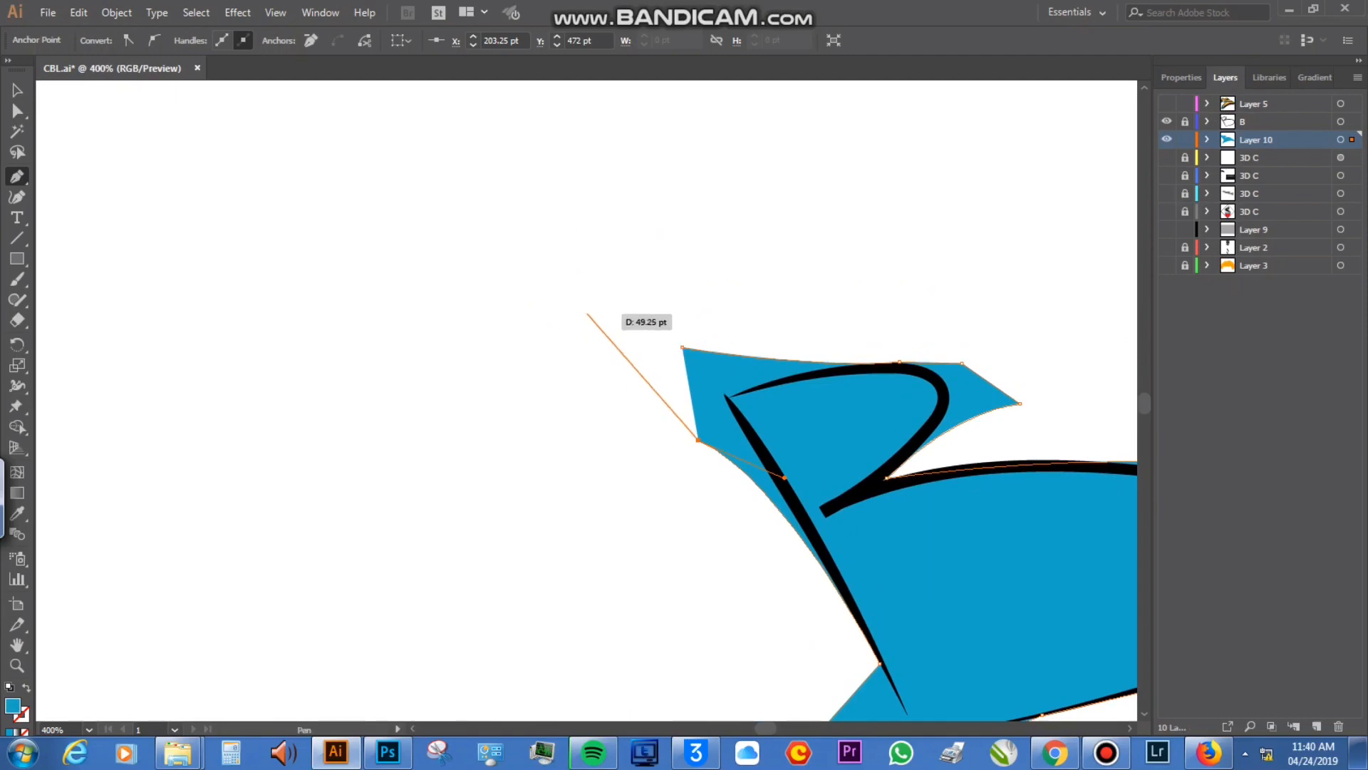
pyautogui.click(587, 313)
pyautogui.click(587, 273)
pyautogui.moveTo(682, 347); pyautogui.dragTo(741, 364)
pyautogui.moveTo(876, 520); pyautogui.dragTo(587, 436)
pyautogui.hotkey('ctrl', 'z')
pyautogui.hotkey('ctrl', 'z')
pyautogui.hotkey('ctrl', 'z')
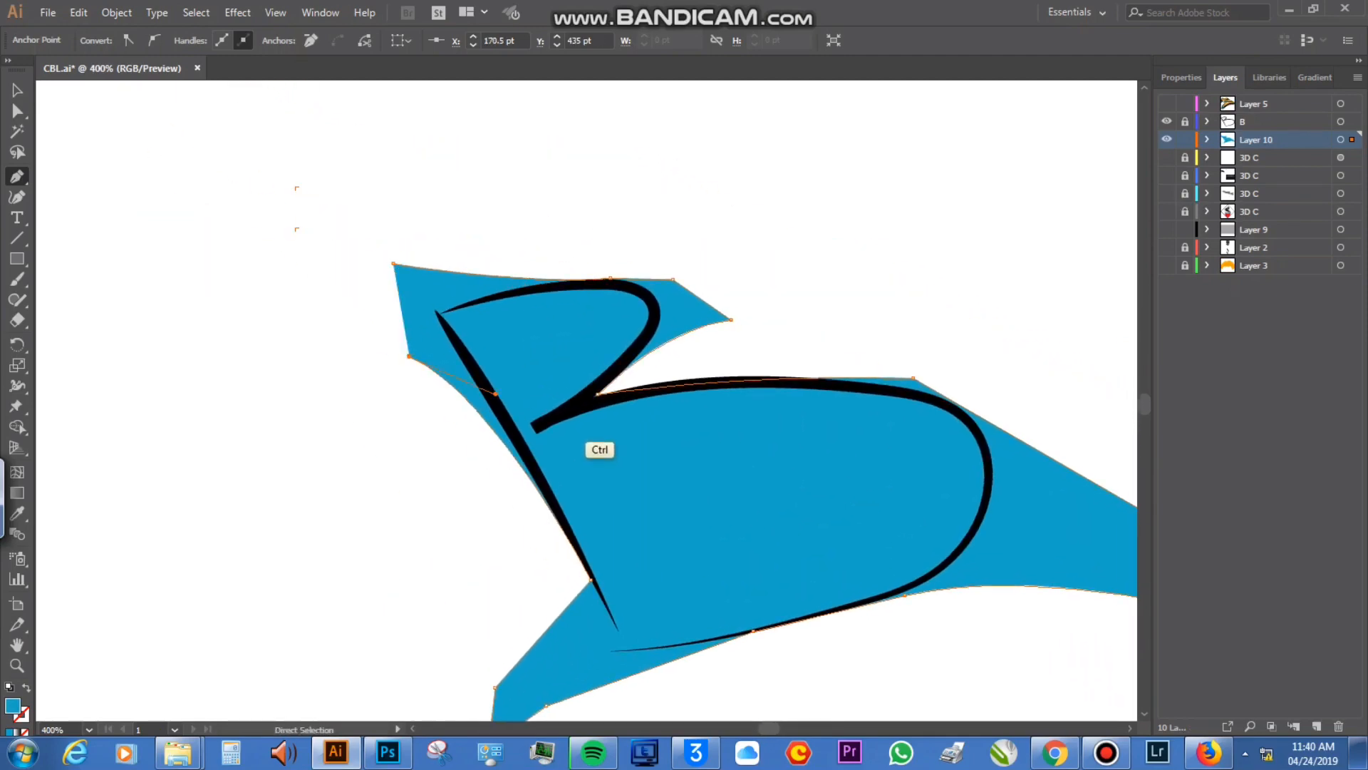
# Step: Draw a hooked beak at the head's left side, close the bird path at its starting point and deselect it
pyautogui.moveTo(408, 354); pyautogui.dragTo(327, 338)
pyautogui.moveTo(355, 386); pyautogui.dragTo(342, 434)
pyautogui.click(355, 385)
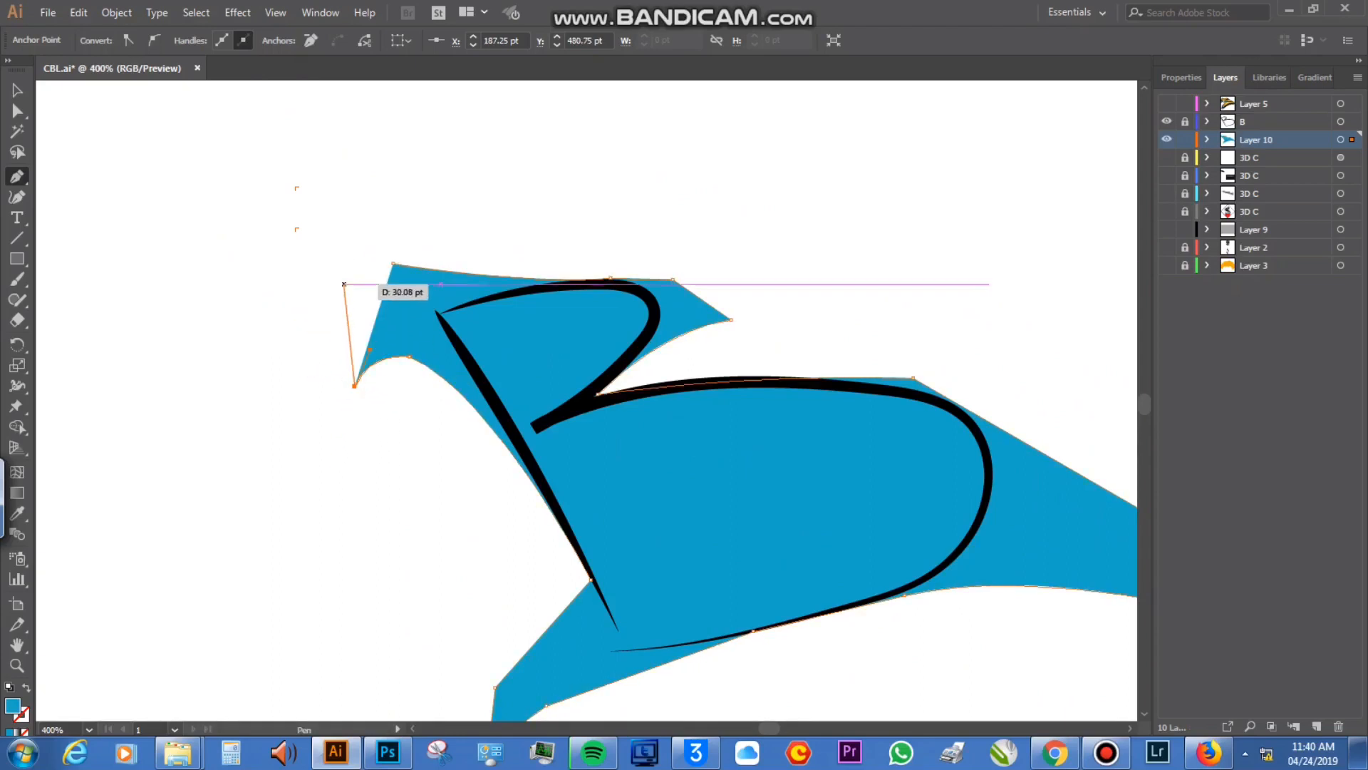
pyautogui.click(355, 331)
pyautogui.moveTo(393, 264); pyautogui.dragTo(421, 267)
pyautogui.press('v')
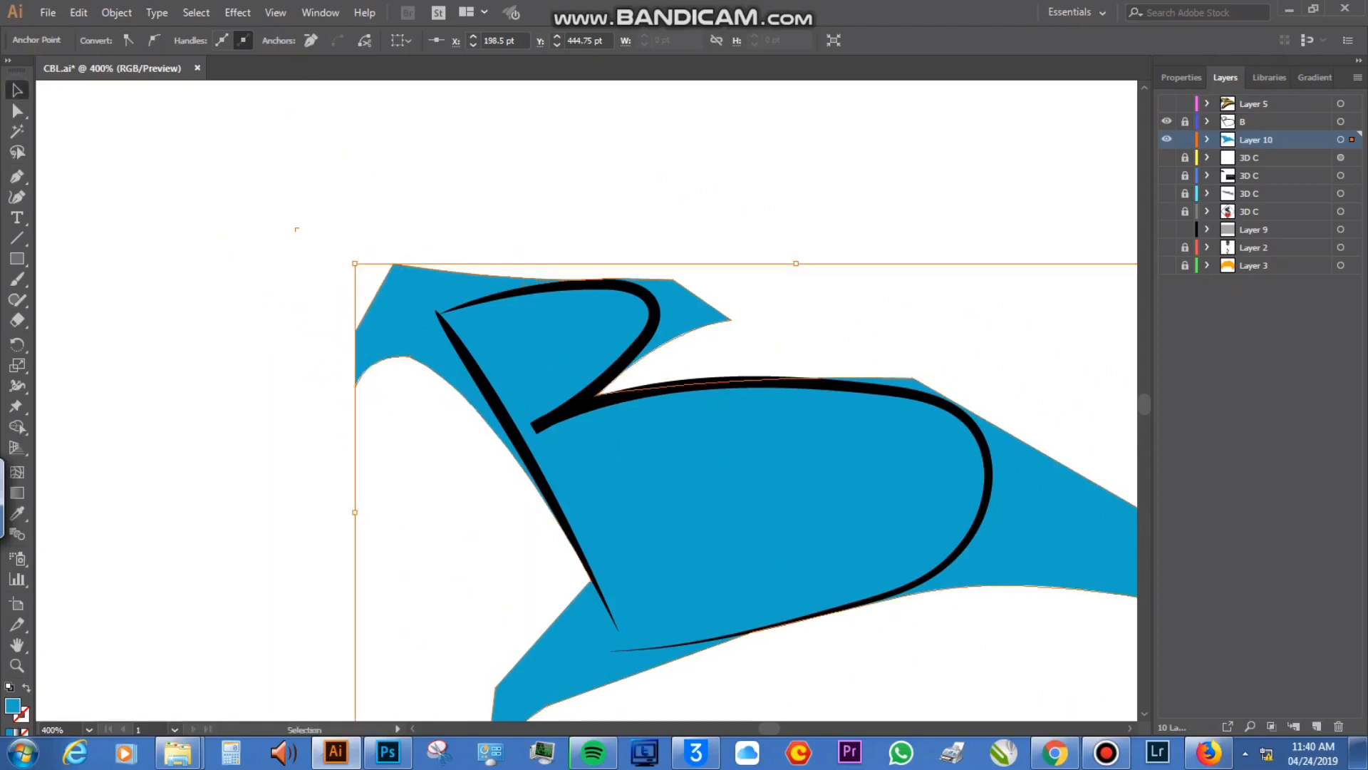
pyautogui.hotkey('ctrl', 'shift', 'a')
# Step: Draw a small closed V-shaped eye inside the B's upper bowl with the Pen tool
pyautogui.moveTo(559, 434); pyautogui.dragTo(614, 367)
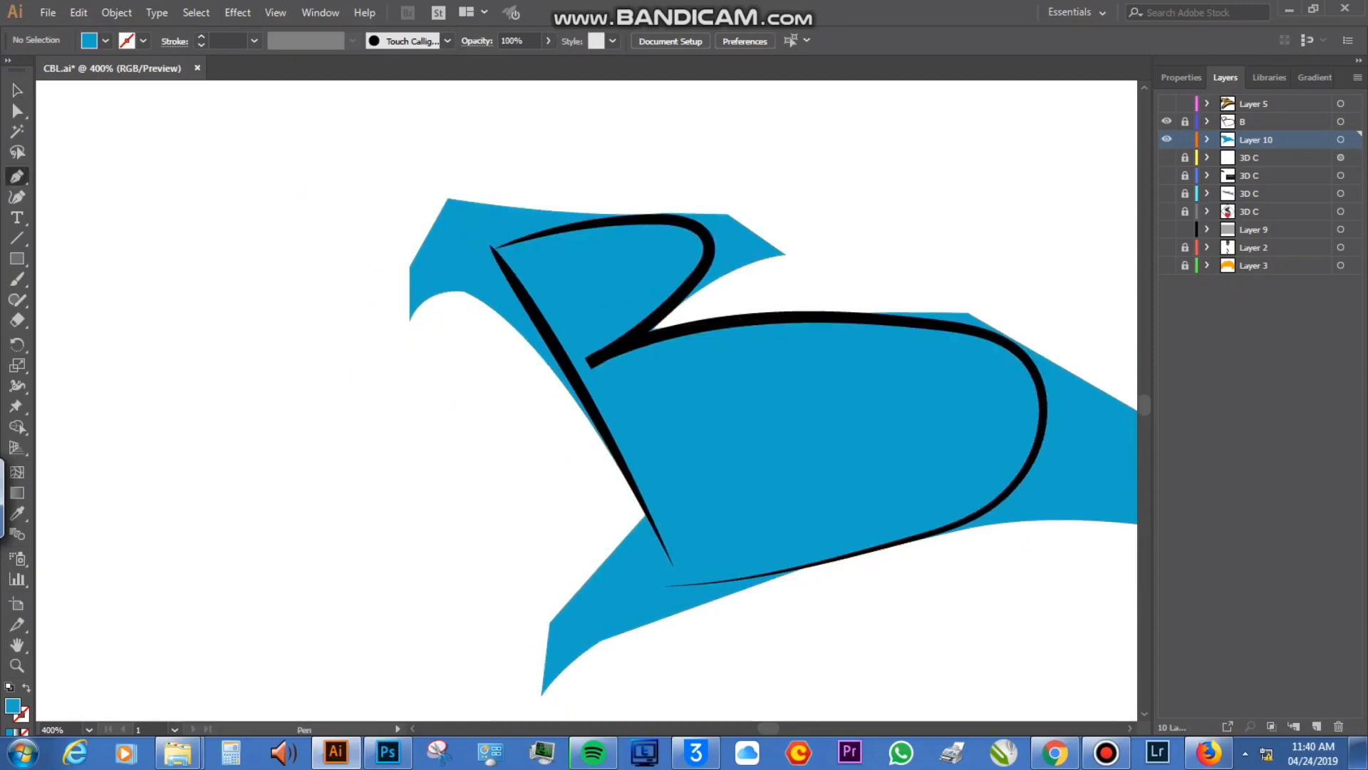
pyautogui.moveTo(588, 323); pyautogui.dragTo(557, 275)
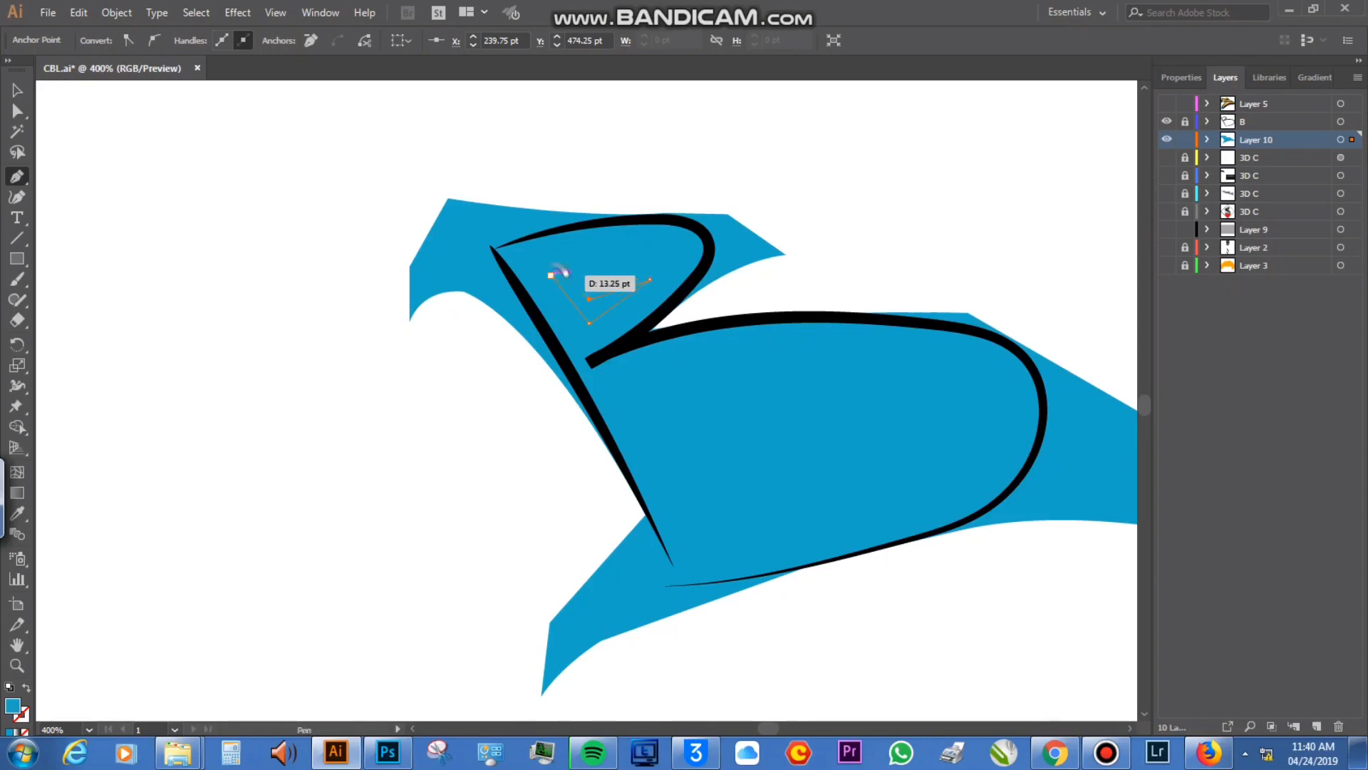
pyautogui.moveTo(641, 370); pyautogui.dragTo(614, 375)
pyautogui.press('Escape')
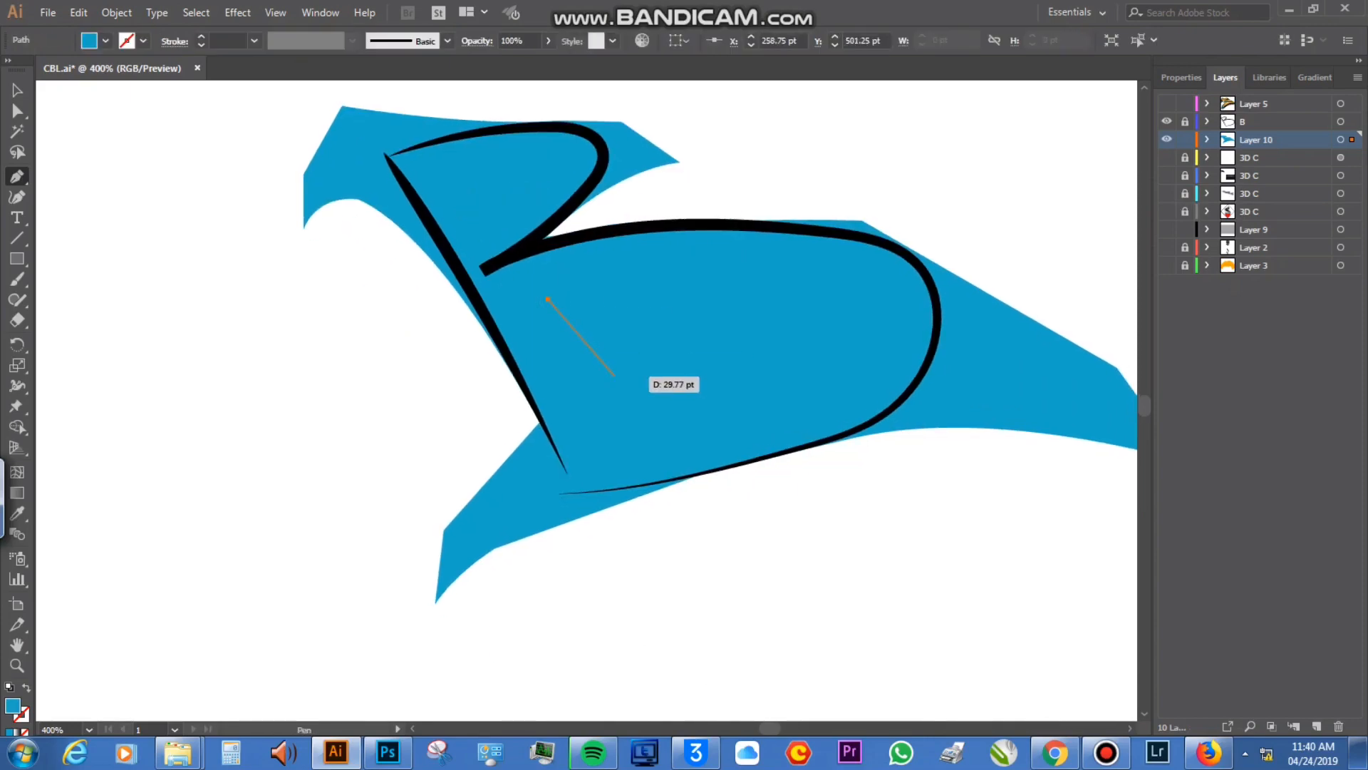
# Step: Draw a larger closed angular shape with a curved upper edge inside the B's lower bowl
pyautogui.click(606, 379)
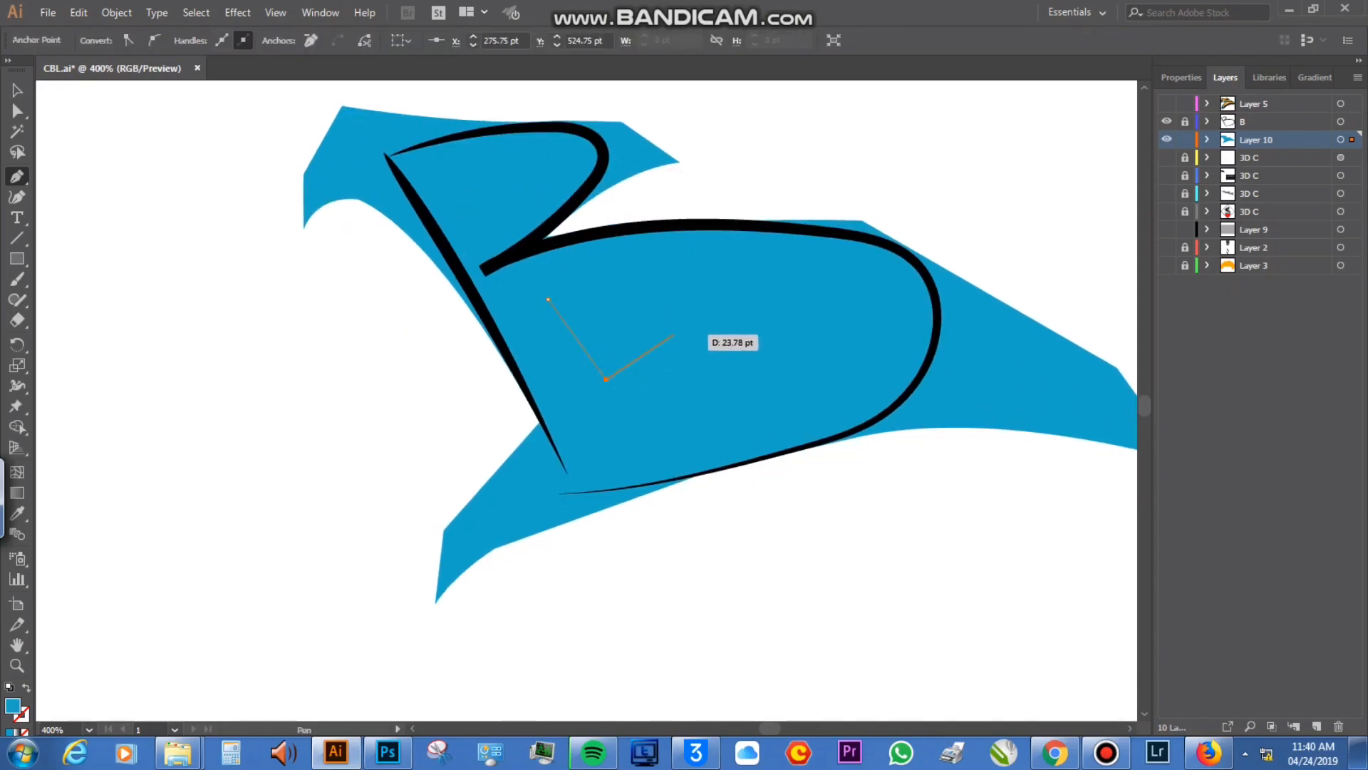
pyautogui.moveTo(690, 340); pyautogui.dragTo(866, 340)
pyautogui.click(889, 354)
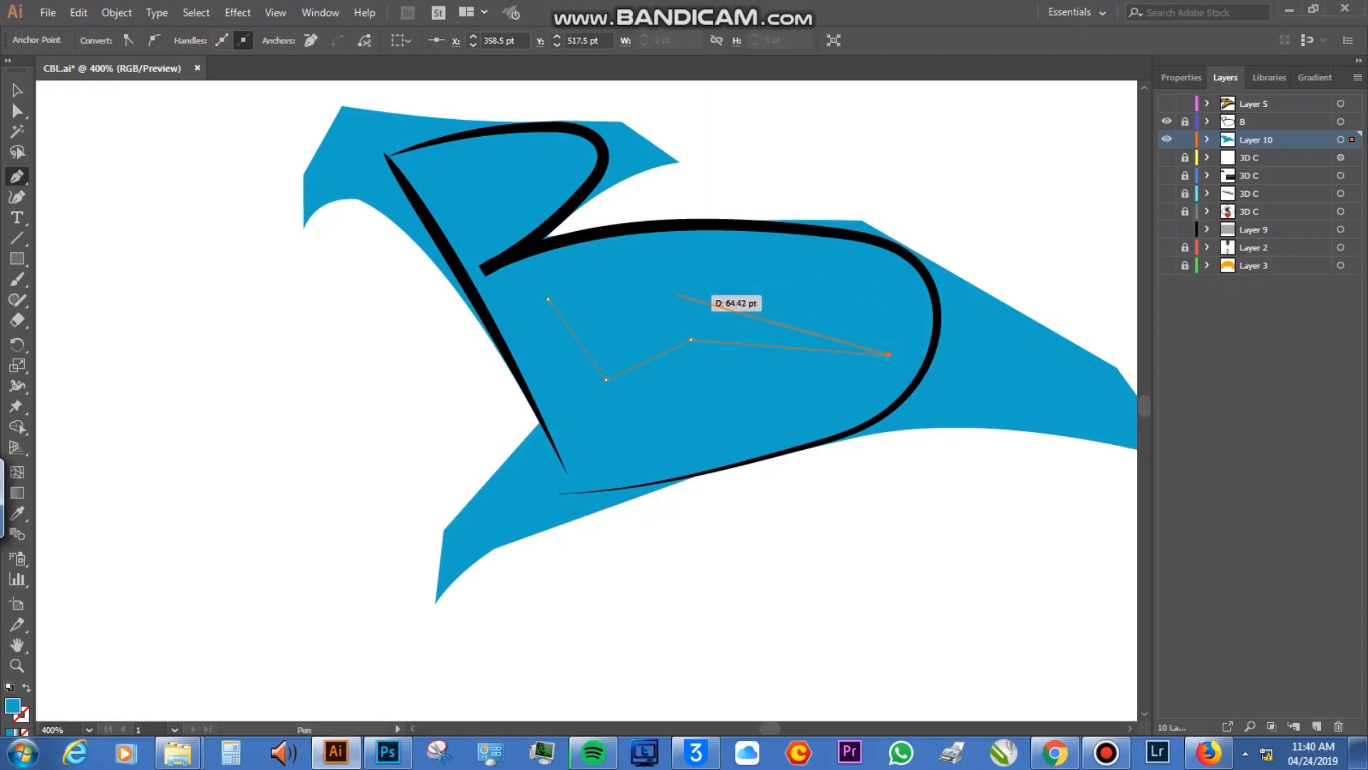
pyautogui.click(814, 305)
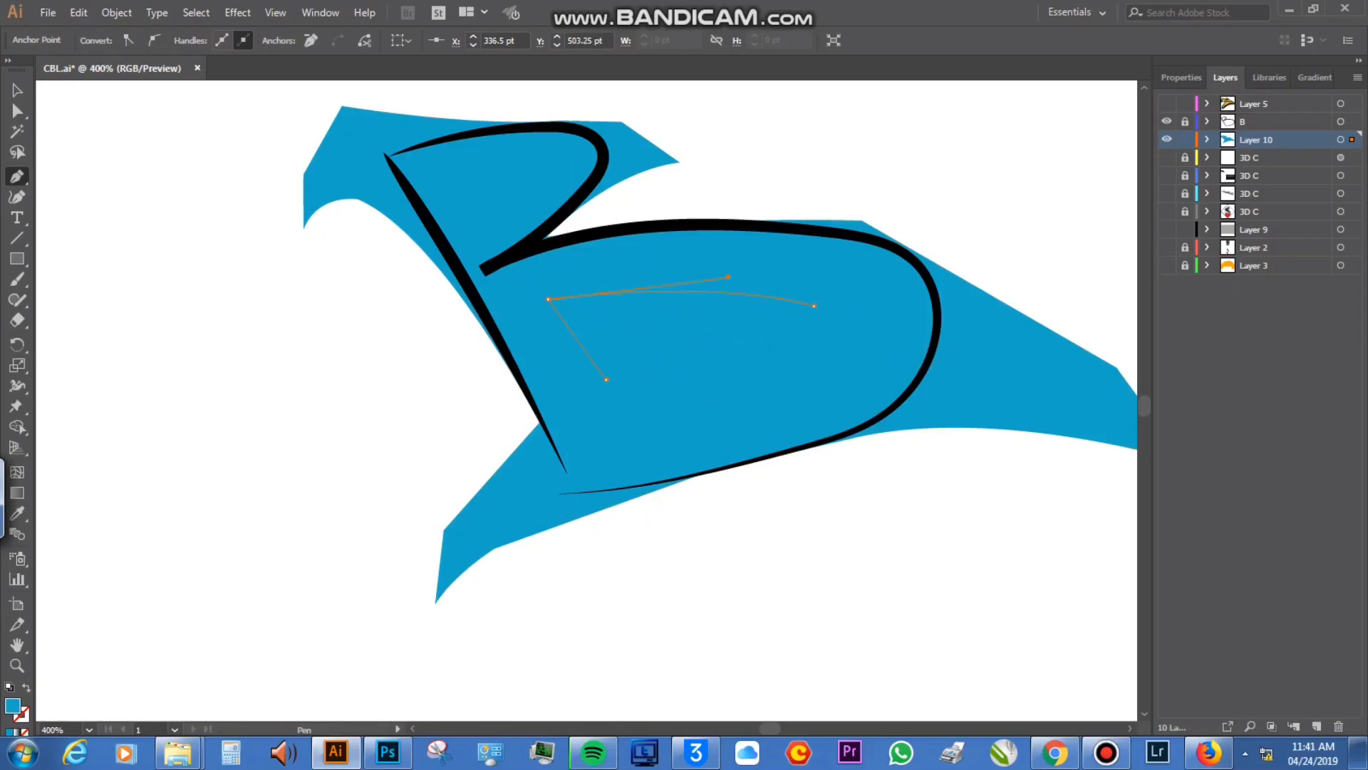
# Step: Select the bird together with the two inner shapes and split them with the Pathfinder's Divide operation
pyautogui.keyDown('shift'); pyautogui.click(518, 206); pyautogui.keyUp('shift')
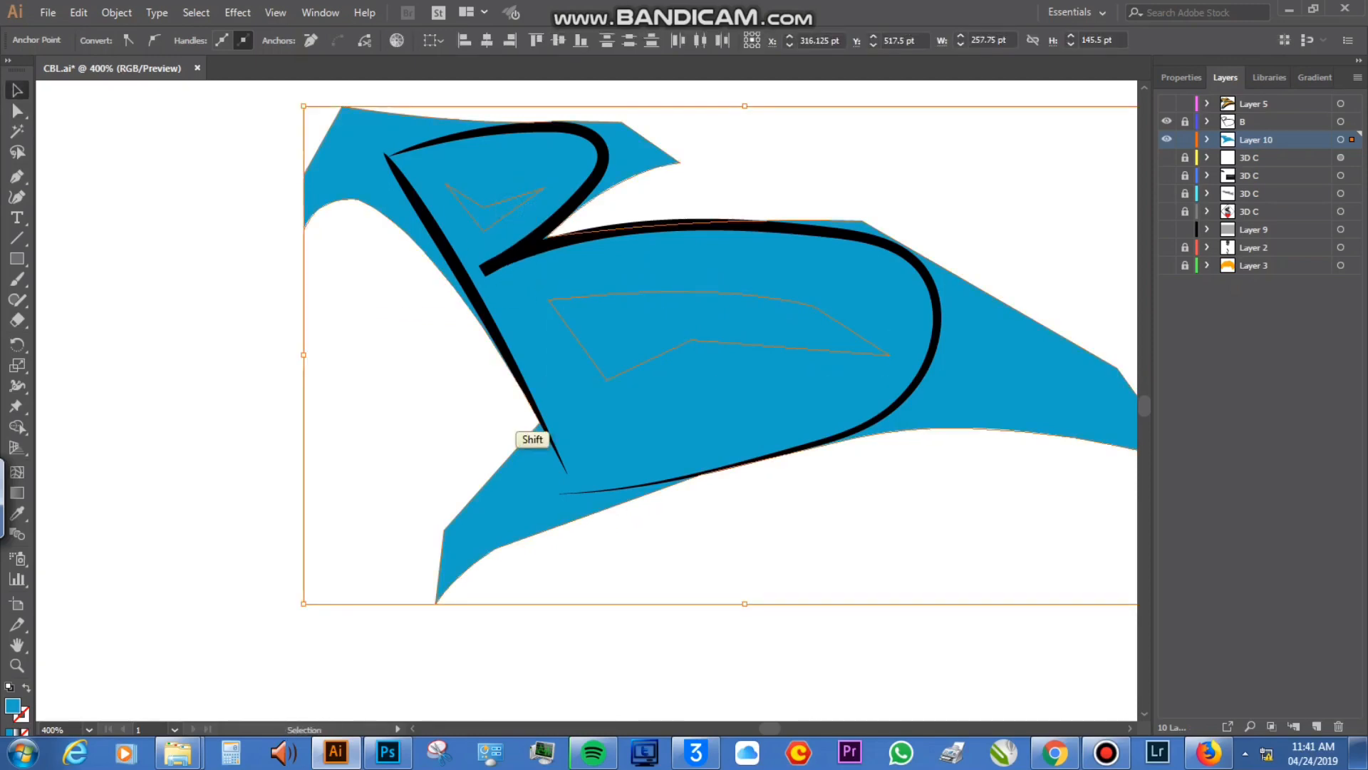
pyautogui.click(320, 12)
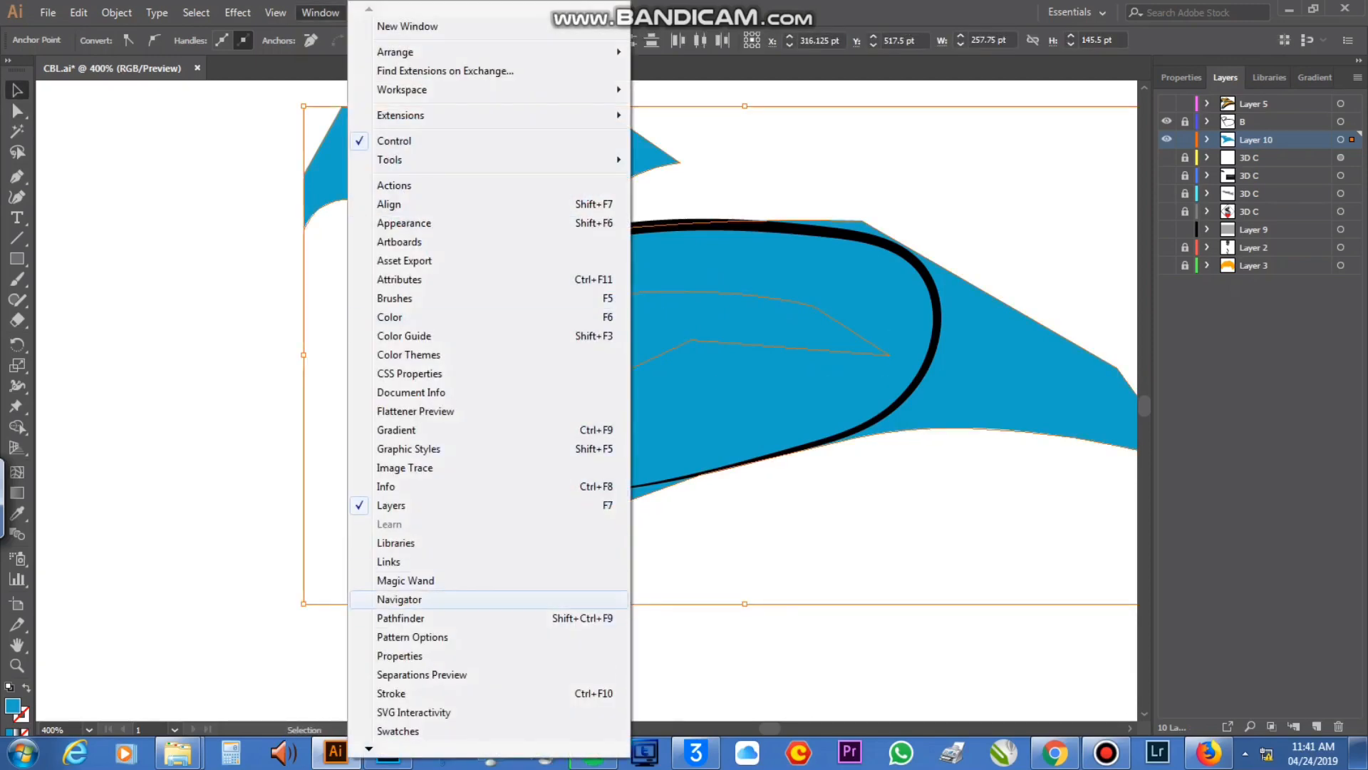
pyautogui.click(401, 618)
pyautogui.click(178, 408)
# Step: Isolate the divided group, delete the two inner pieces to leave openings, and exit isolation
pyautogui.doubleClick(642, 324)
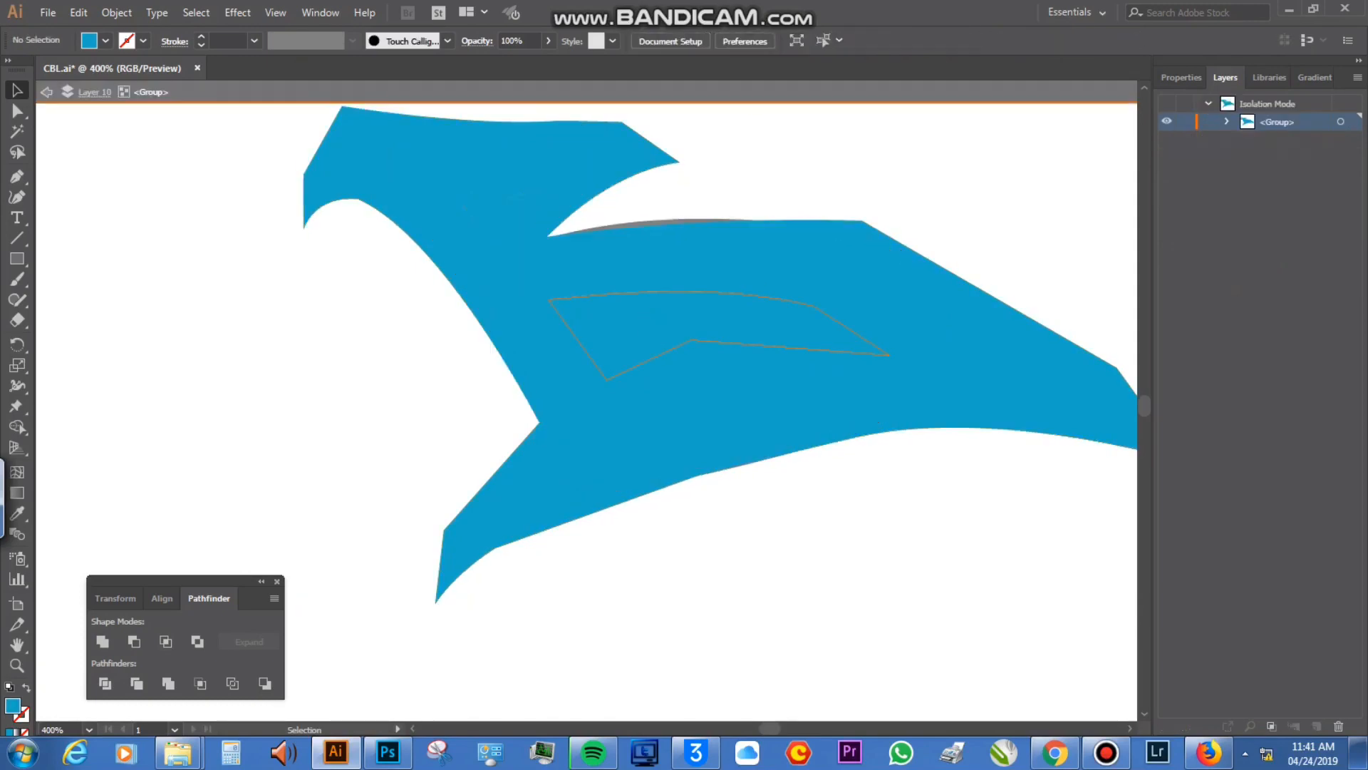
pyautogui.click(641, 325)
pyautogui.press('Delete')
pyautogui.click(486, 218)
pyautogui.press('Delete')
pyautogui.hotkey('ctrl', 'a')
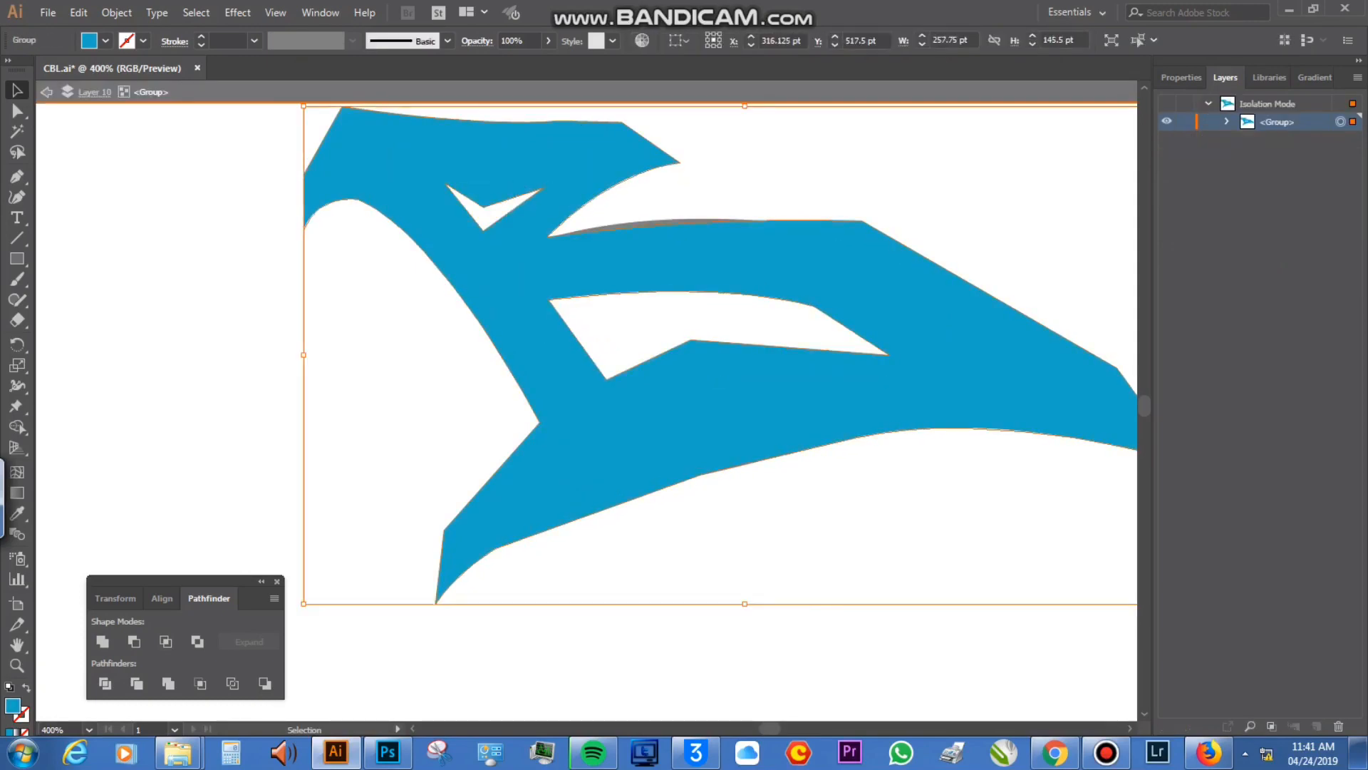
pyautogui.press('Escape')
# Step: Reshape the eye and the larger body opening by moving their anchor points, making the body opening narrower
pyautogui.press('a')
pyautogui.click(545, 229)
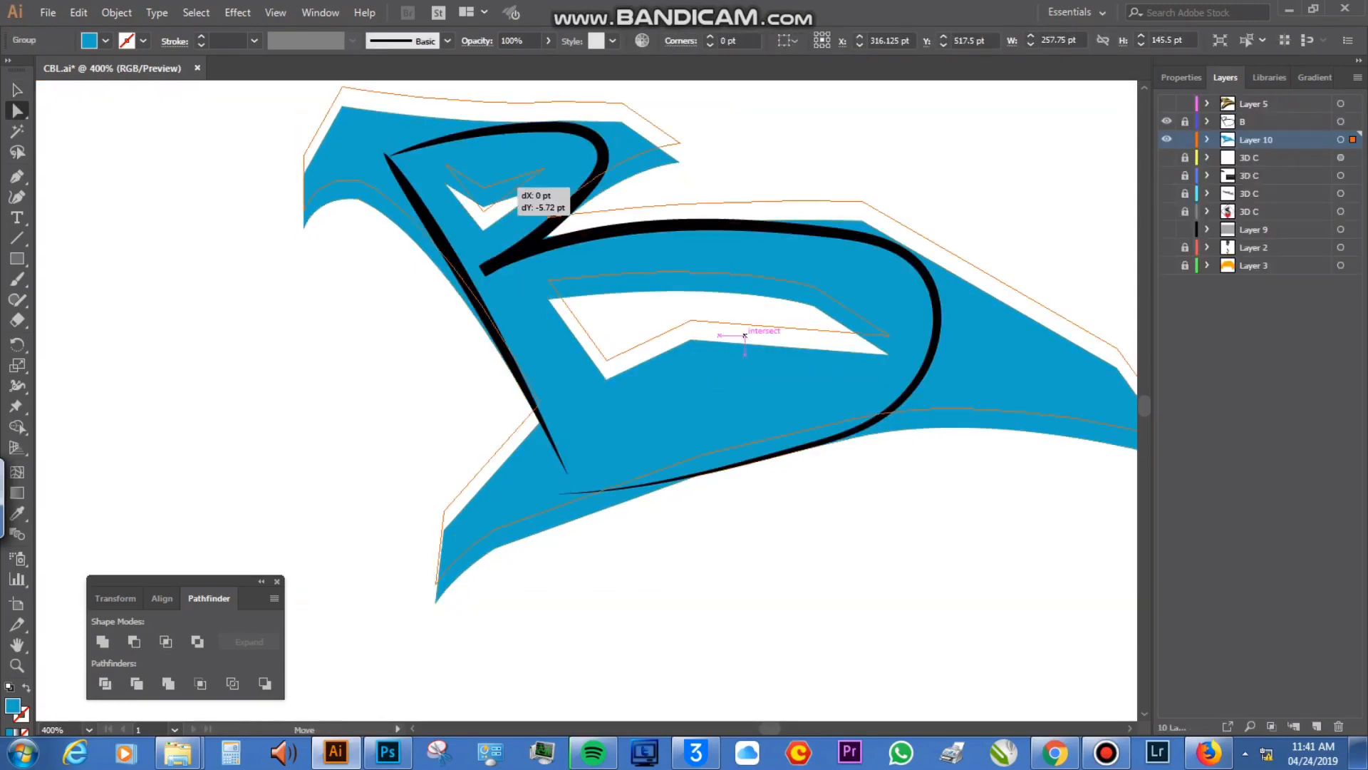
pyautogui.moveTo(484, 207); pyautogui.dragTo(476, 201)
pyautogui.moveTo(814, 306); pyautogui.dragTo(753, 290)
pyautogui.moveTo(548, 300); pyautogui.dragTo(567, 304)
pyautogui.moveTo(606, 379); pyautogui.dragTo(630, 368)
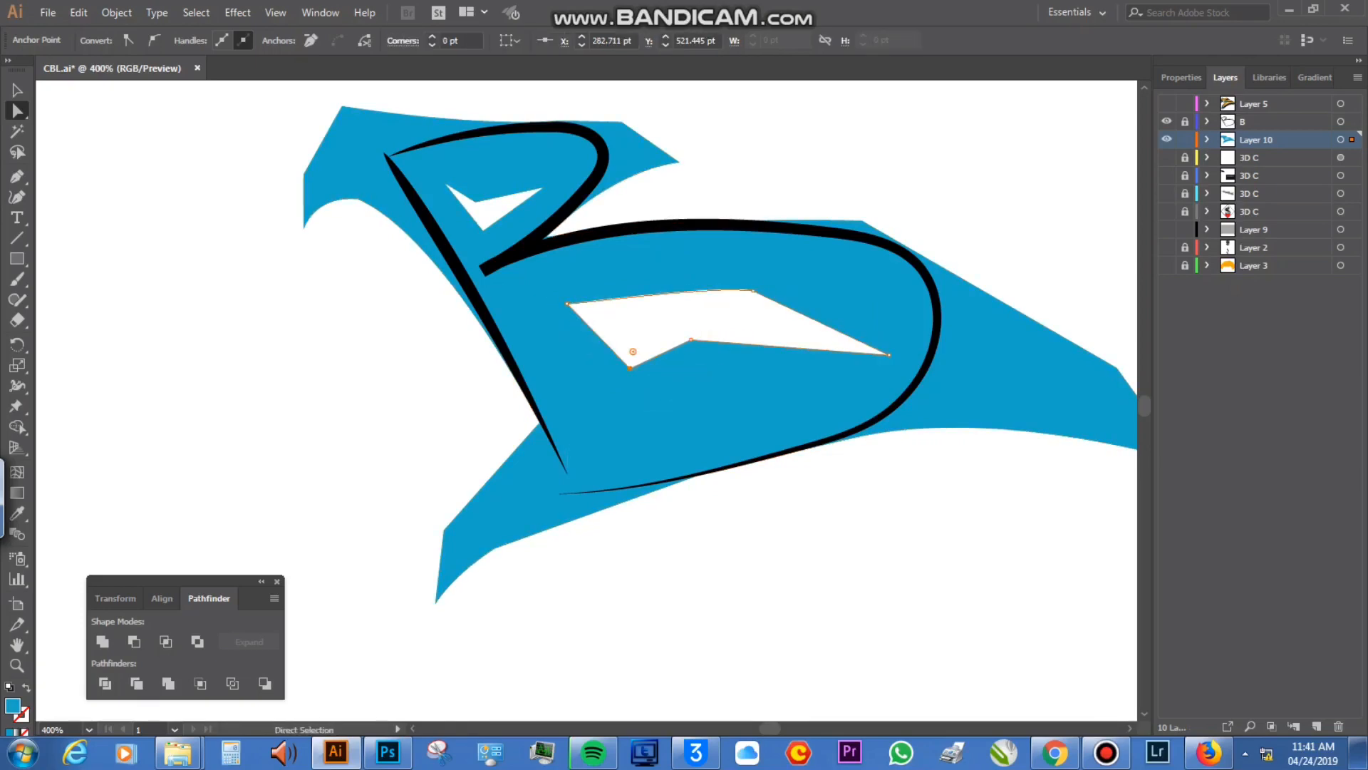
pyautogui.hotkey('ctrl', 'shift', 'a')
pyautogui.moveTo(483, 230)
pyautogui.mouseDown()
pyautogui.moveTo(499, 221)
pyautogui.moveTo(491, 202)
pyautogui.moveTo(541, 184)
pyautogui.mouseUp()
# Step: Deselect the artwork and hide the B guide layer to show the whole bird on its own
pyautogui.click(748, 165)
pyautogui.click(1166, 121)
pyautogui.hotkey('ctrl', '-')
pyautogui.hotkey('ctrl', '-')
pyautogui.hotkey('ctrl', '-')
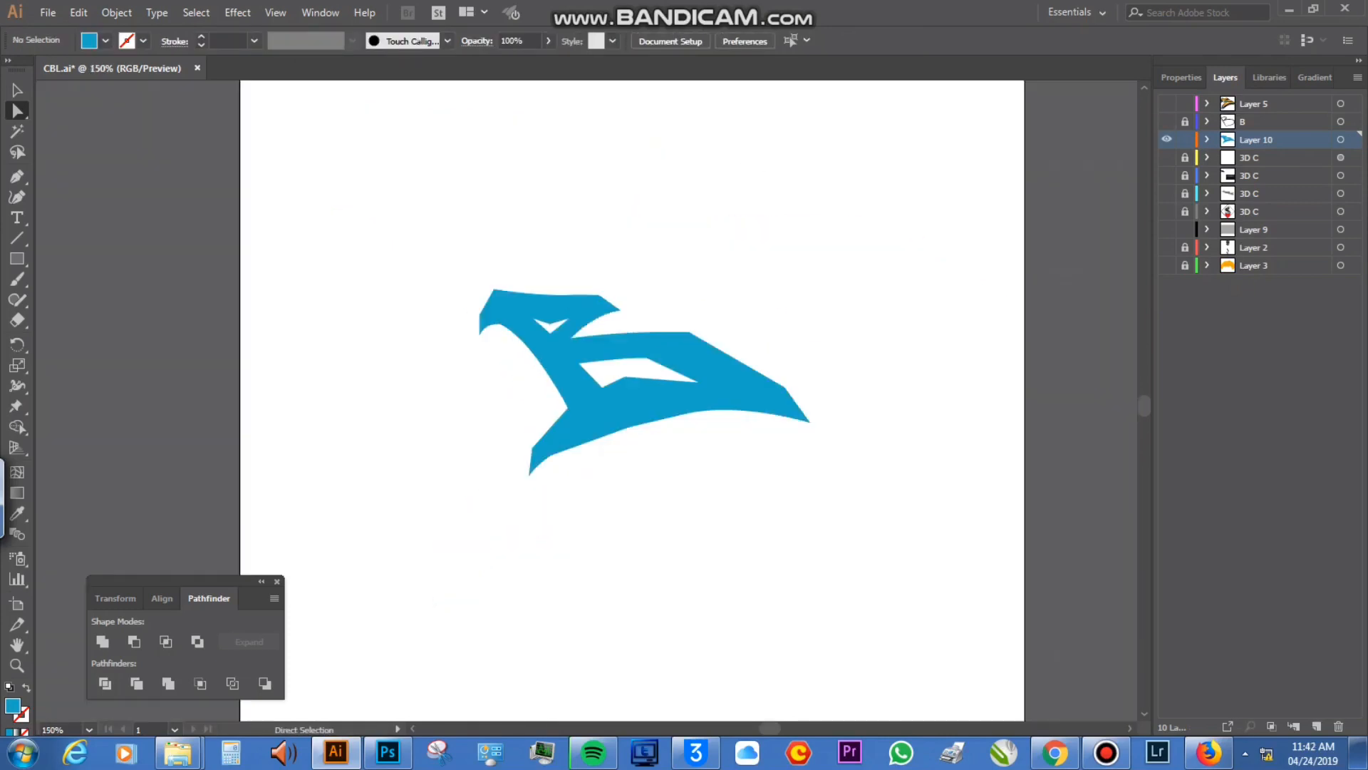
# Step: Duplicate the bird group in place and turn the copy into an unfilled outline with a 4 pt stroke in colour 002126
pyautogui.moveTo(489, 249); pyautogui.dragTo(513, 313)
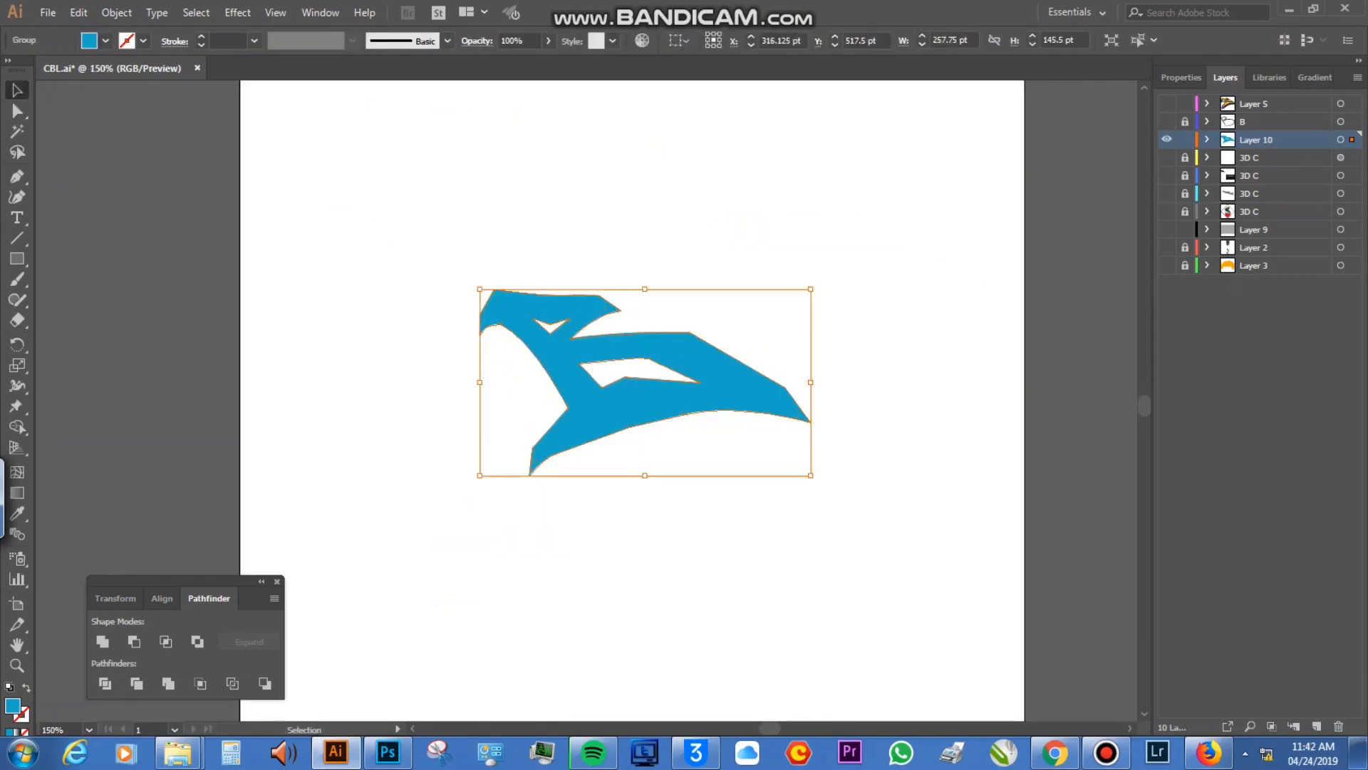
pyautogui.hotkey('shift', 'x')
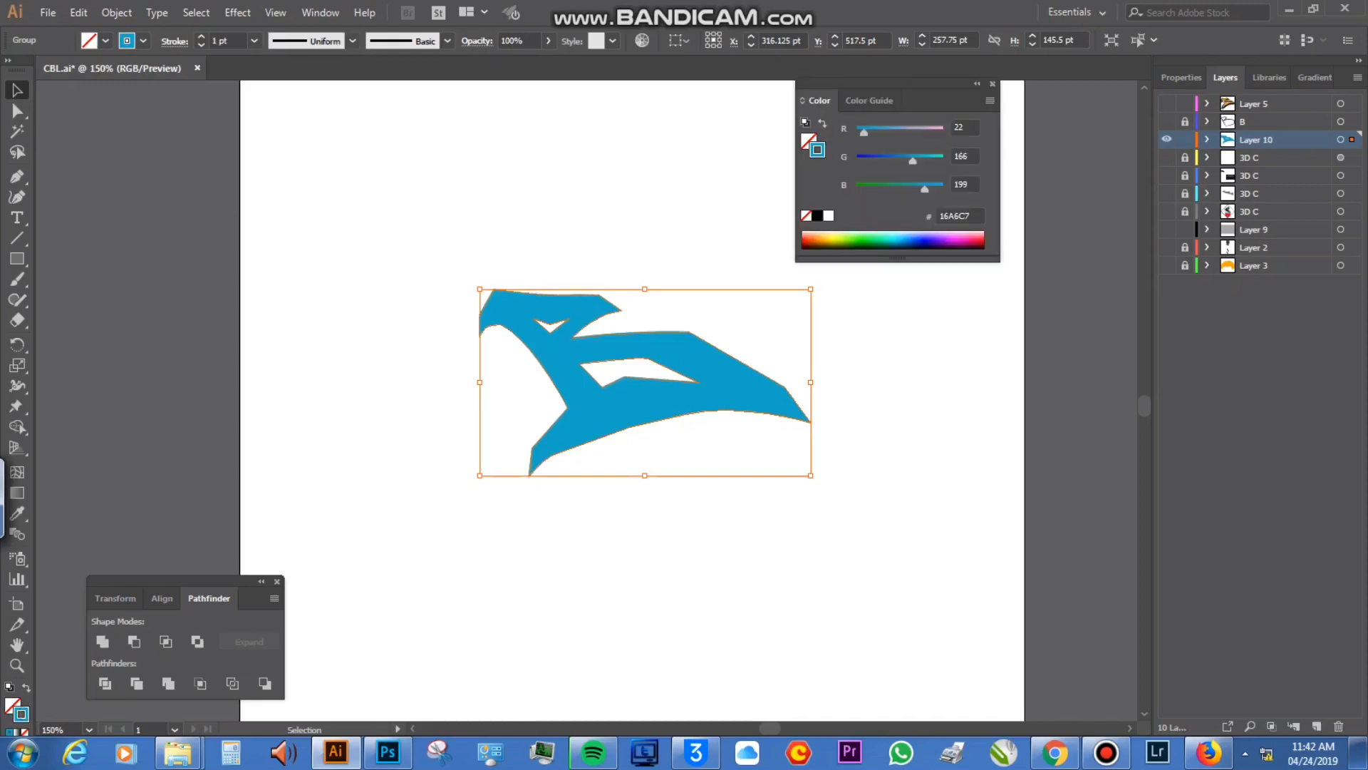
pyautogui.doubleClick(20, 714)
pyautogui.click(666, 435)
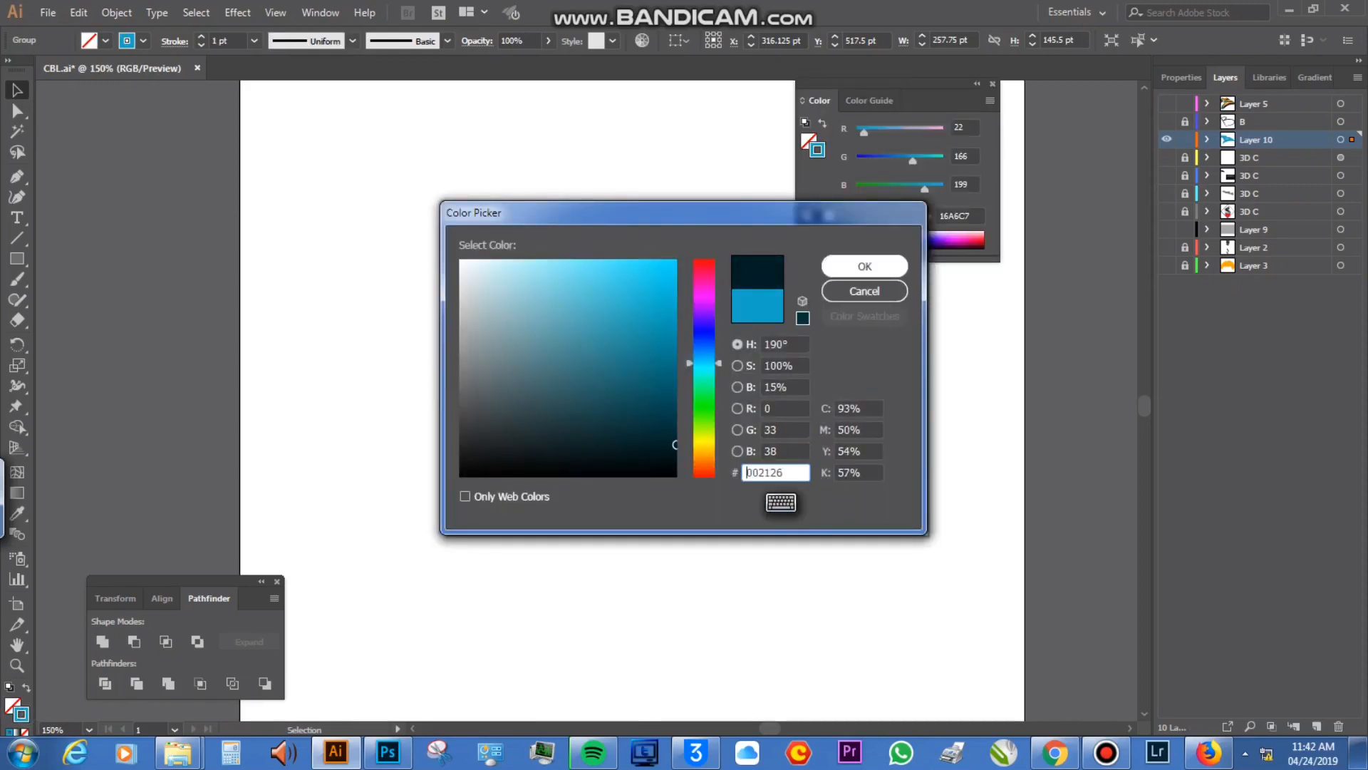
pyautogui.press('Return')
pyautogui.click(254, 41)
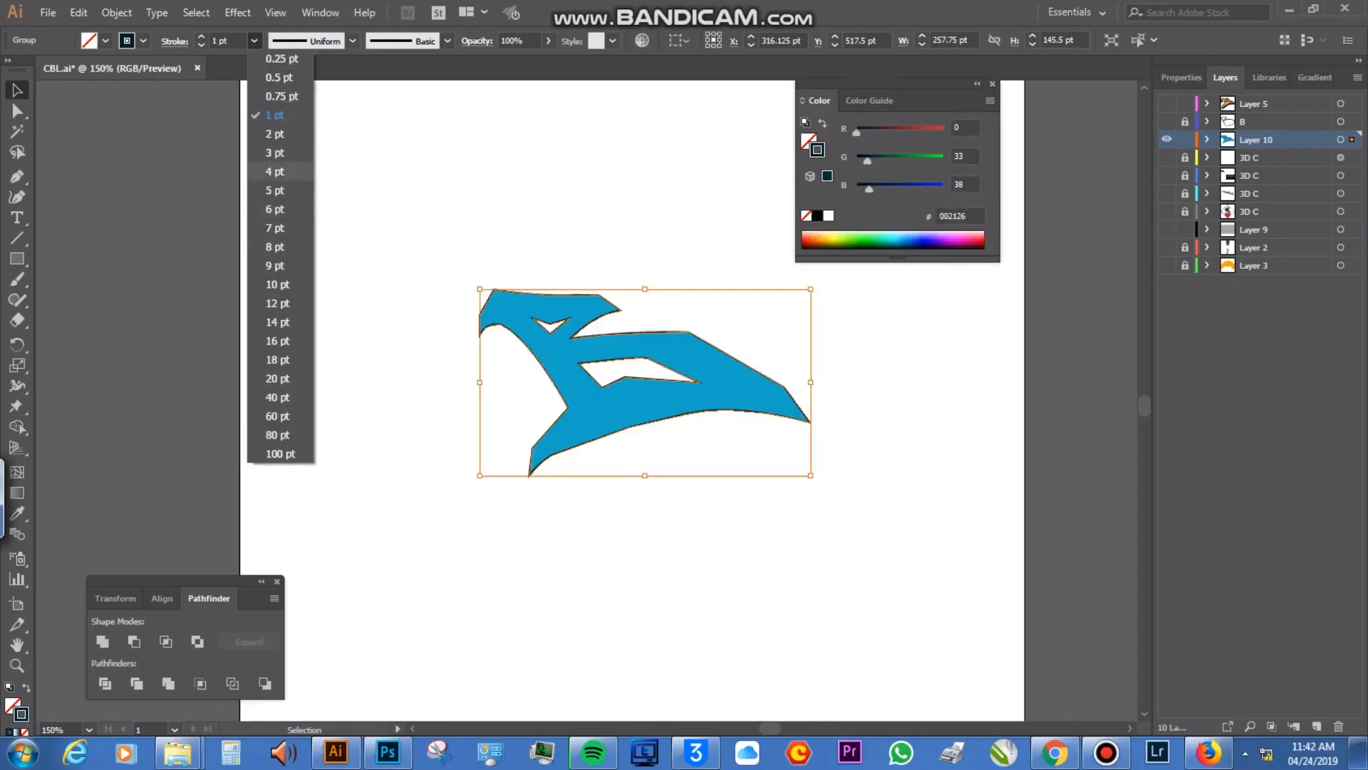
pyautogui.click(277, 176)
# Step: Align the outline's stroke to the outside, with butt caps and sharp miter corners, and deselect it
pyautogui.click(320, 12)
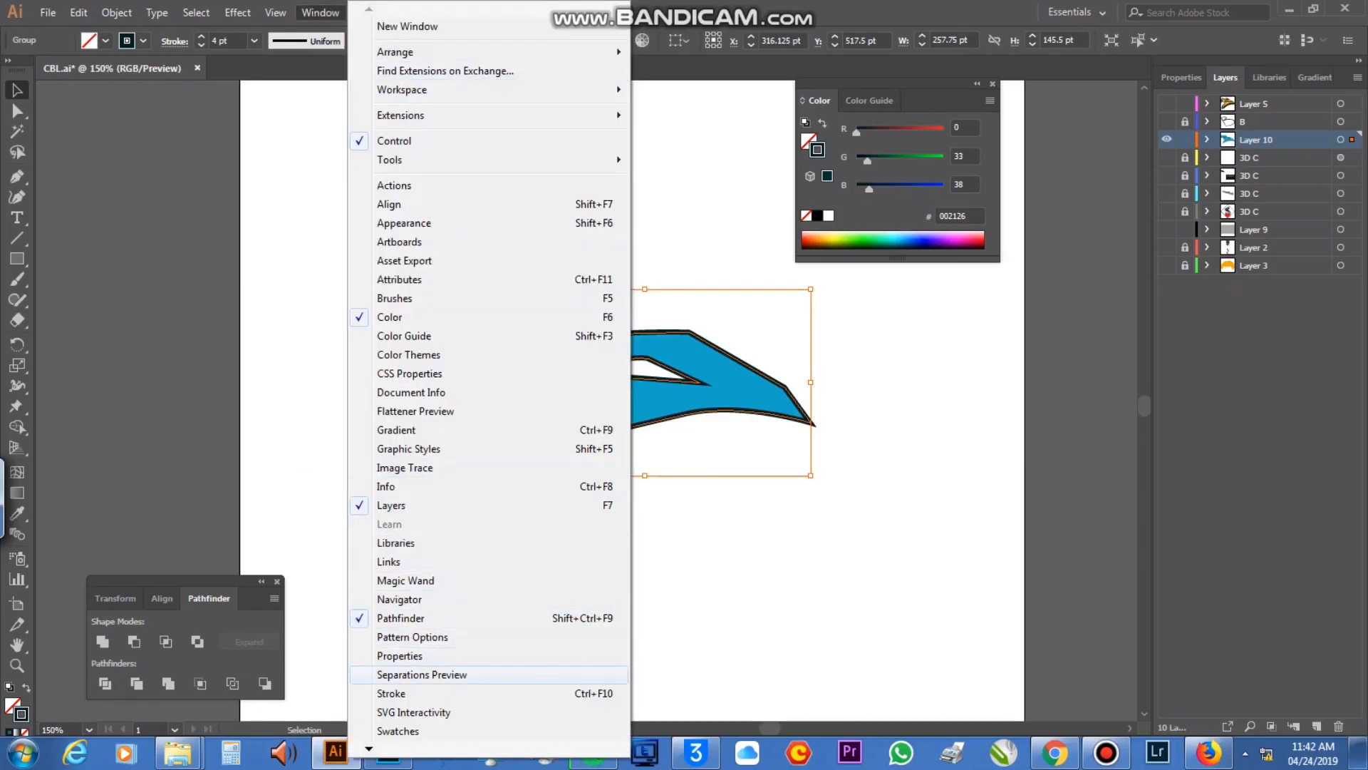
pyautogui.click(391, 693)
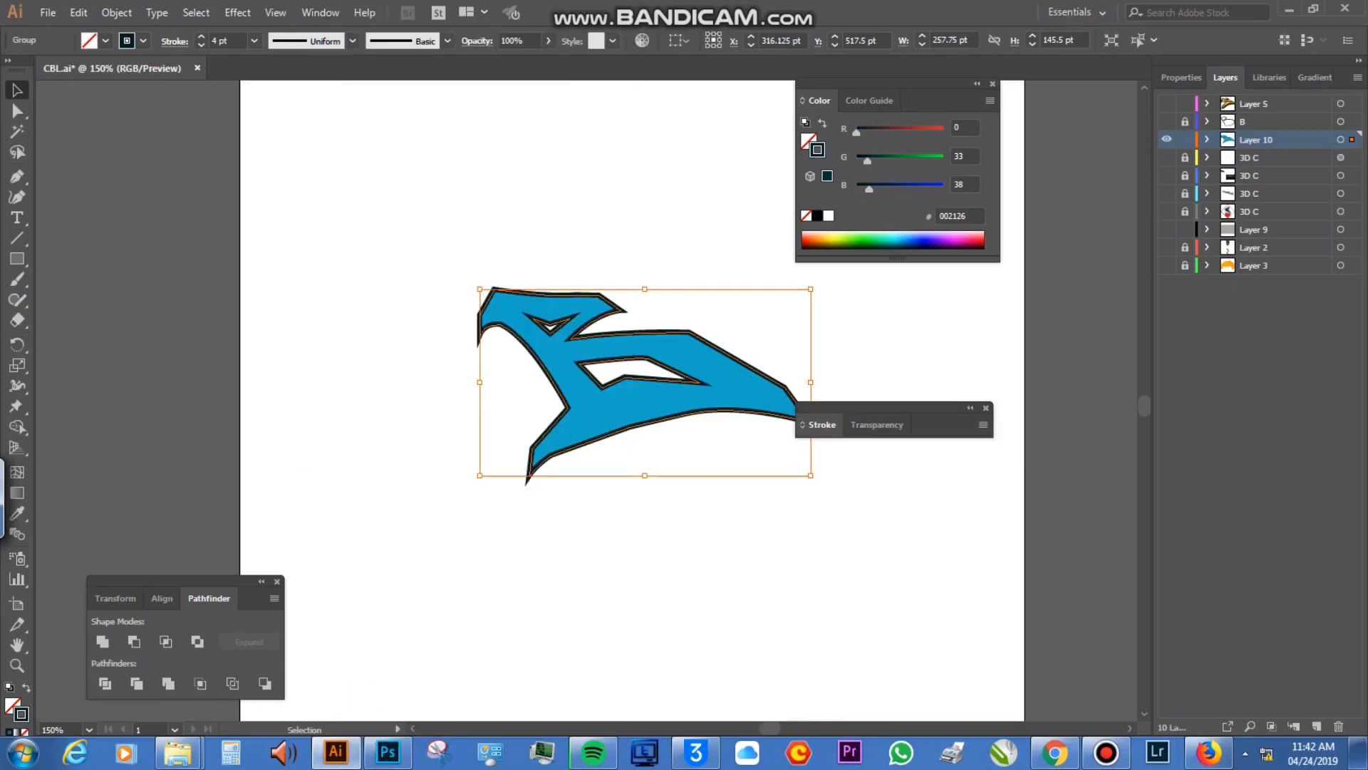
pyautogui.click(802, 424)
pyautogui.moveTo(884, 407); pyautogui.dragTo(1026, 276)
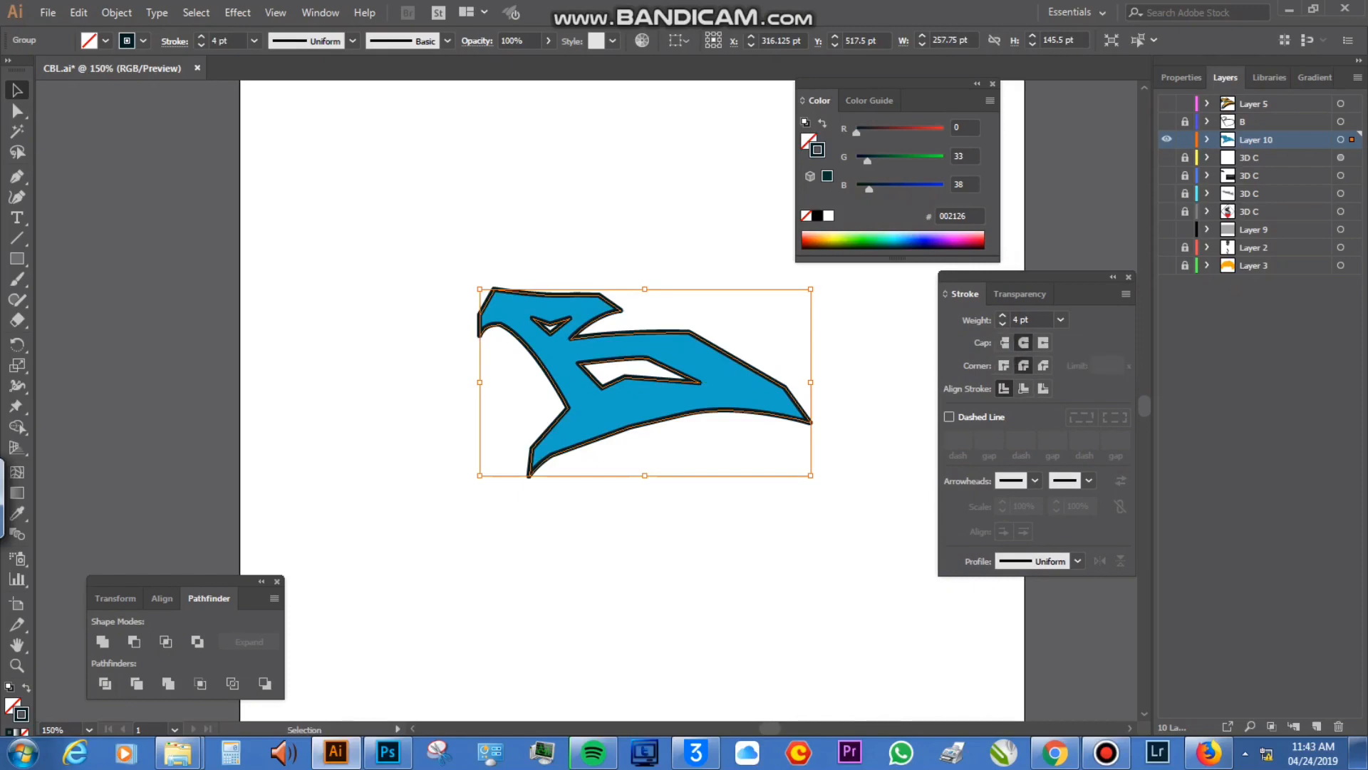
pyautogui.click(1043, 388)
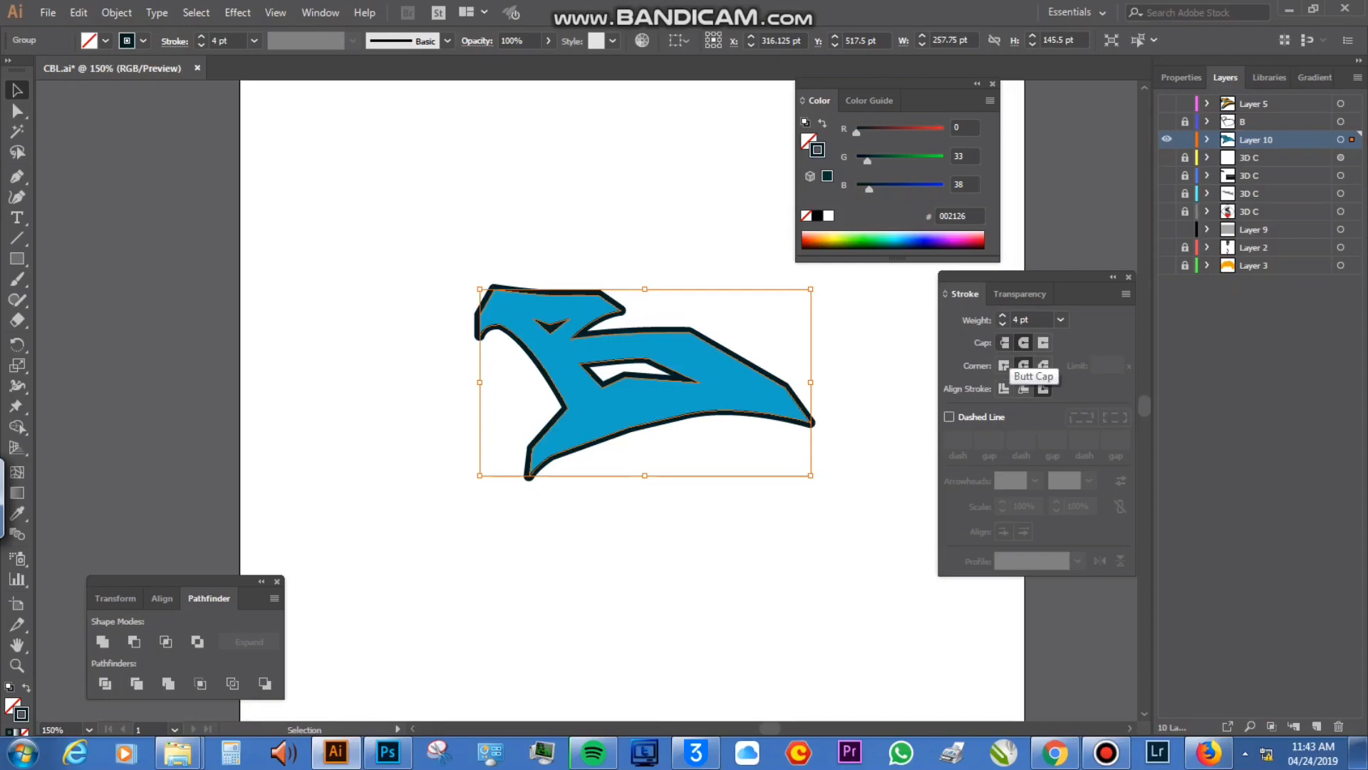
pyautogui.click(1005, 342)
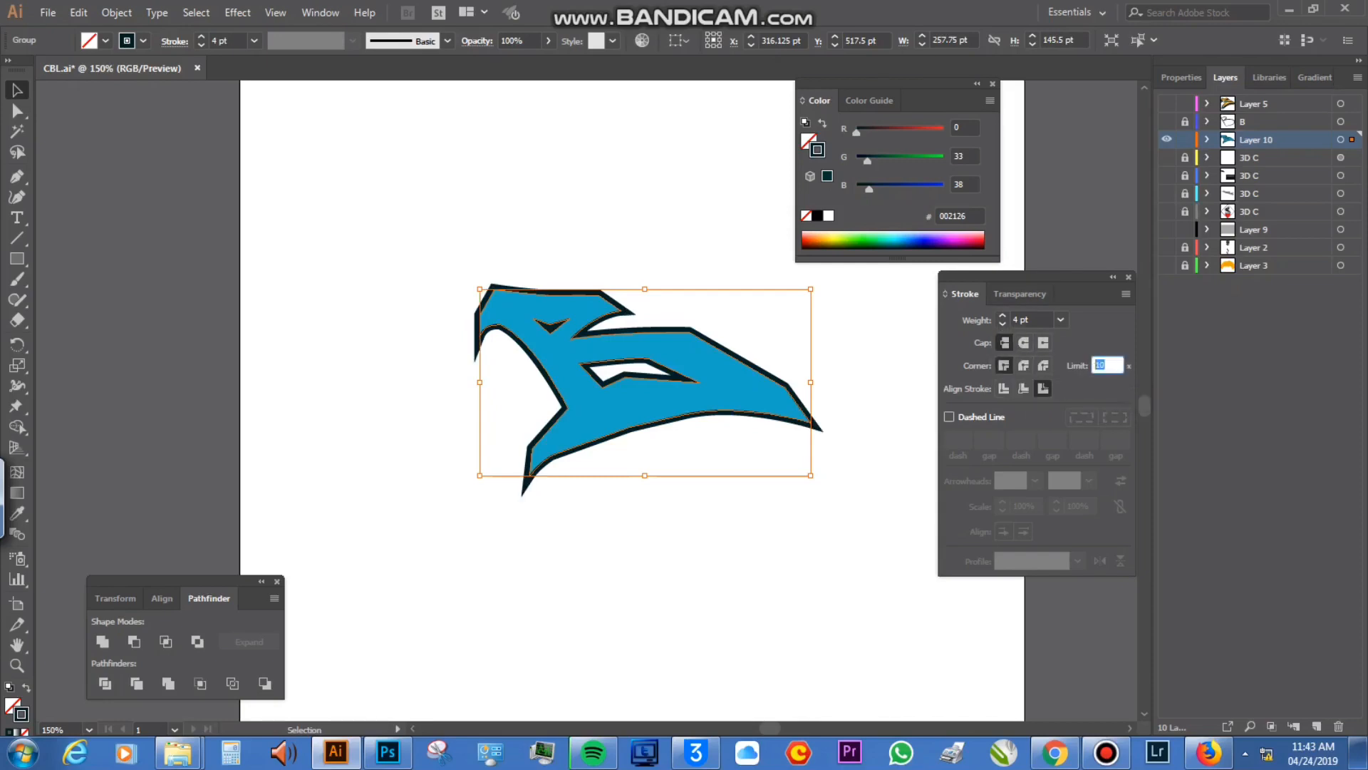
pyautogui.click(1072, 239)
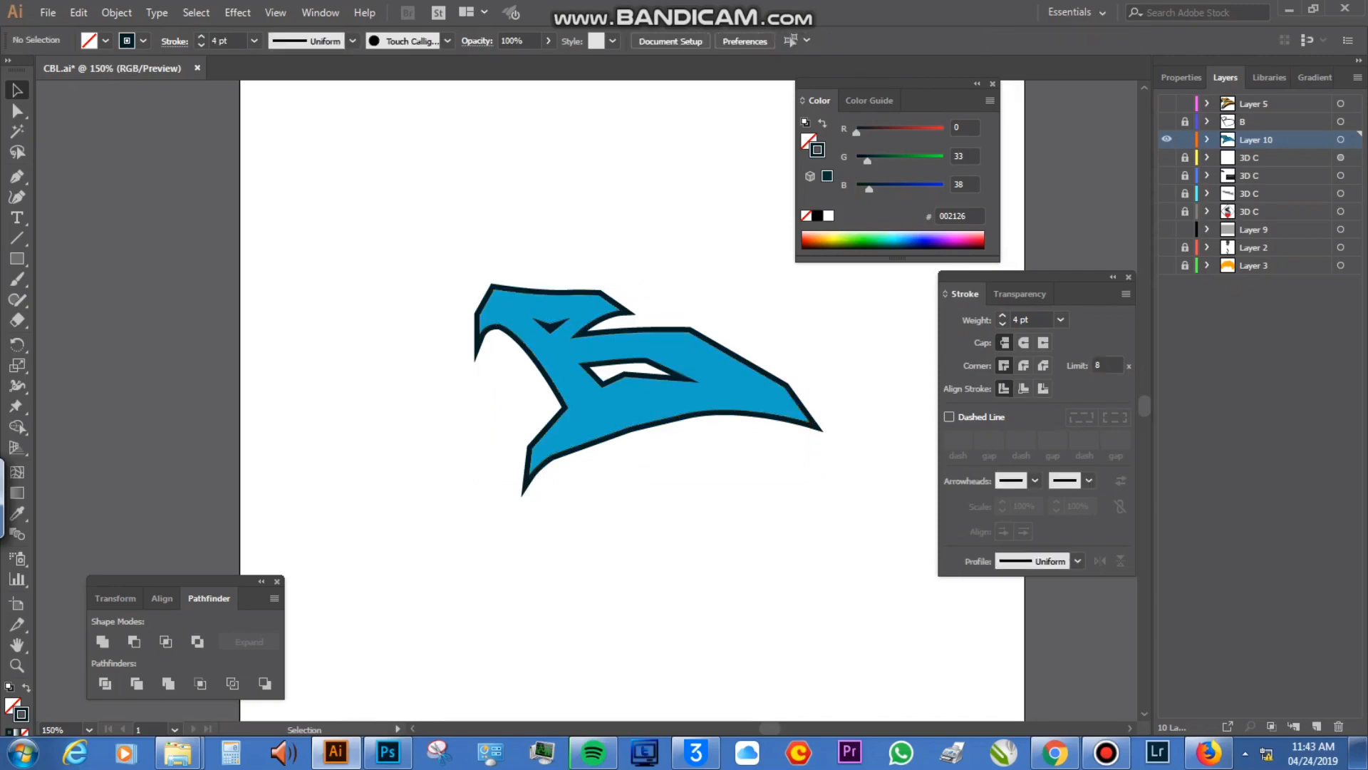
pyautogui.click(1113, 276)
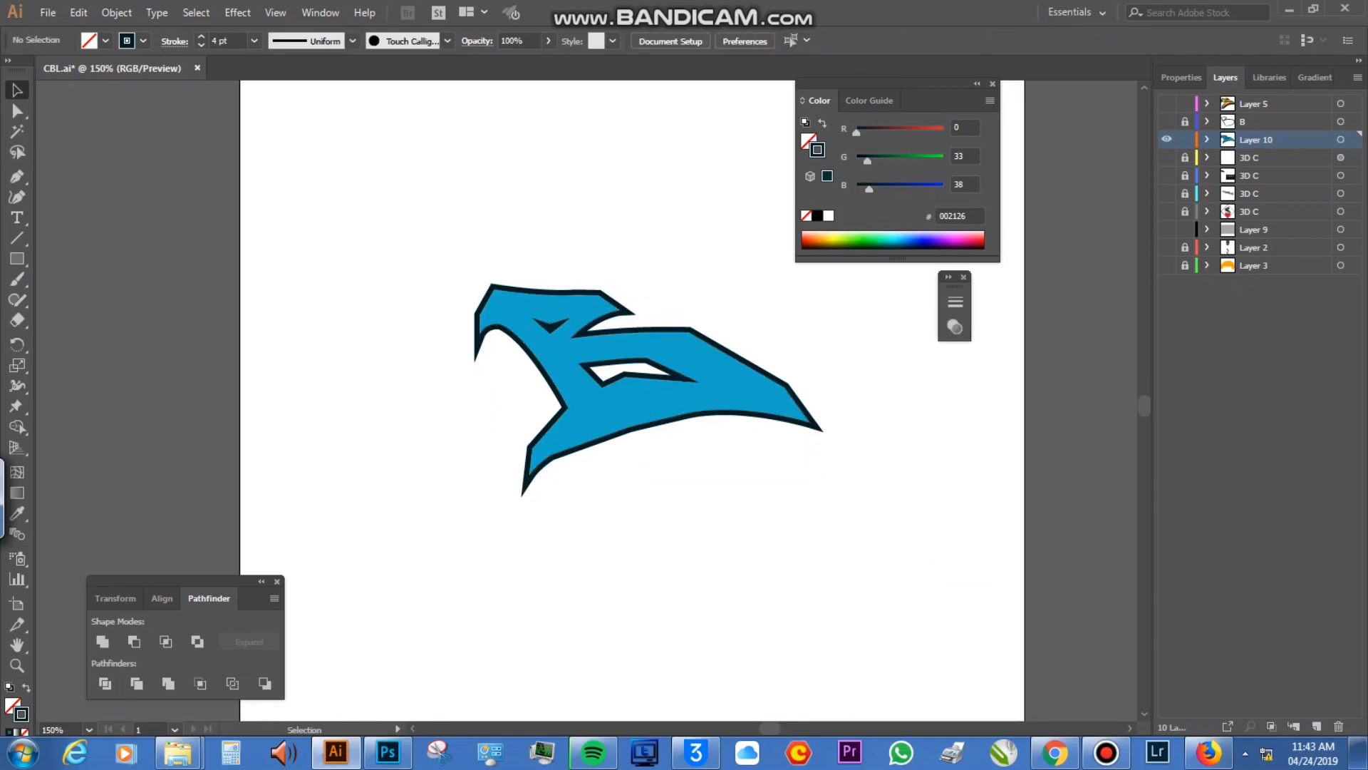
# Step: Draw a closed dark-filled, unstroked Pen shape below the beak, following the throat curve, to give the head depth
pyautogui.hotkey('ctrl', '=')
pyautogui.hotkey('ctrl', '=')
pyautogui.hotkey('ctrl', '=')
pyautogui.hotkey('ctrl', '=')
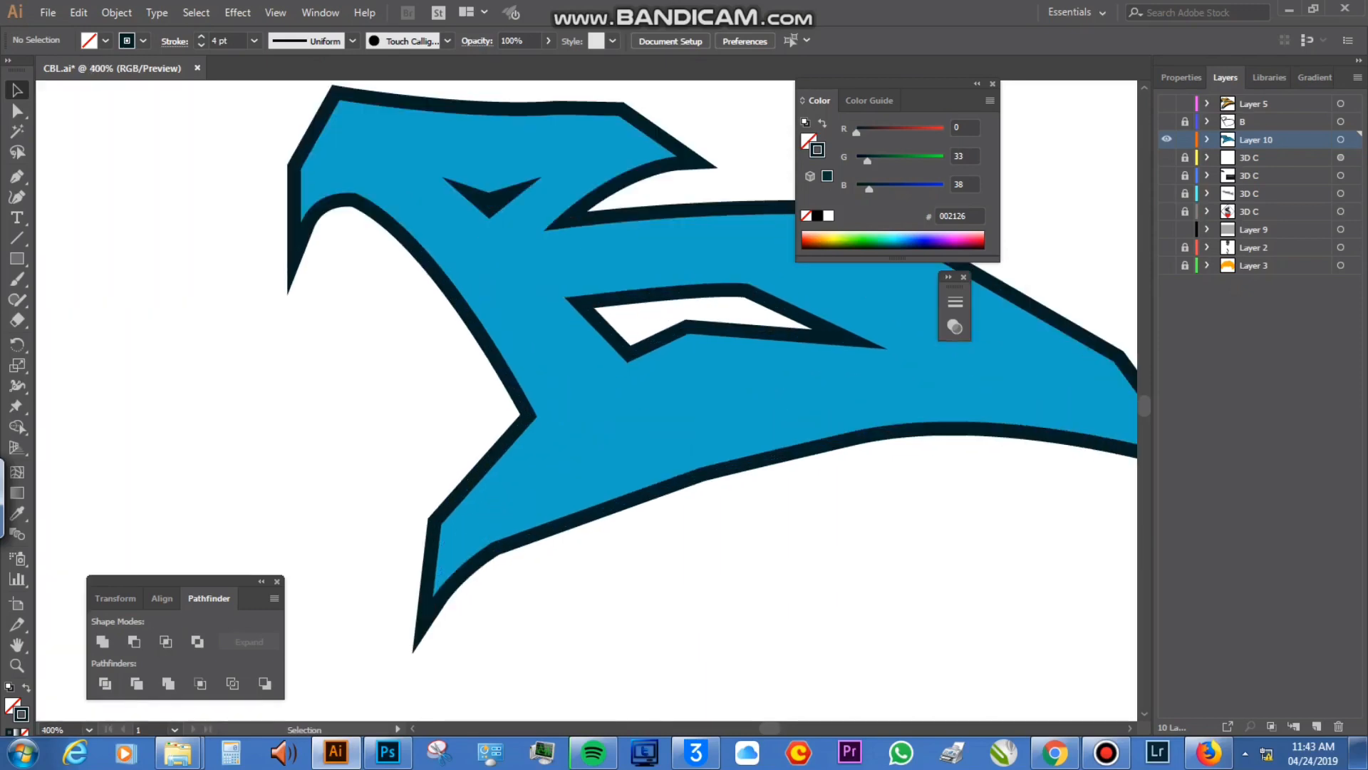
pyautogui.click(138, 238)
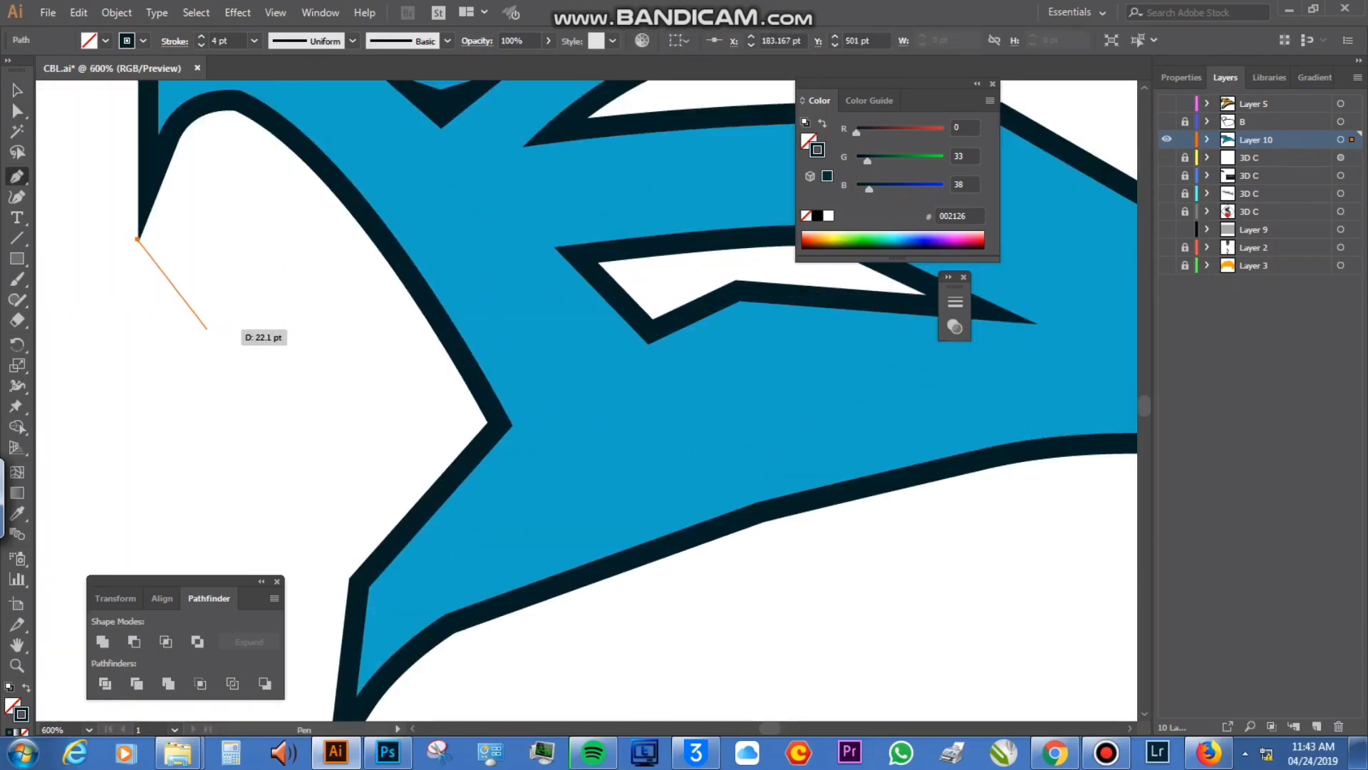
pyautogui.click(205, 328)
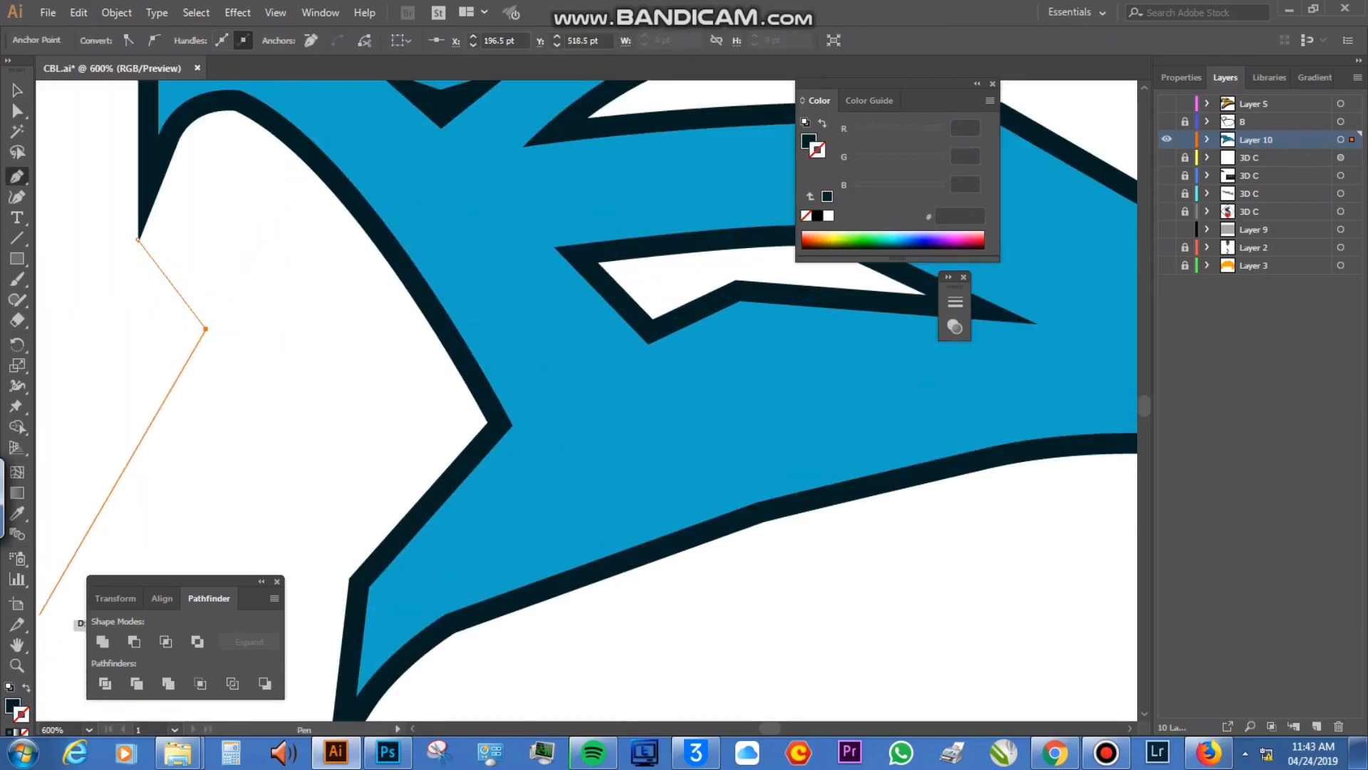
pyautogui.moveTo(295, 150); pyautogui.dragTo(355, 166)
pyautogui.click(296, 150)
pyautogui.click(149, 97)
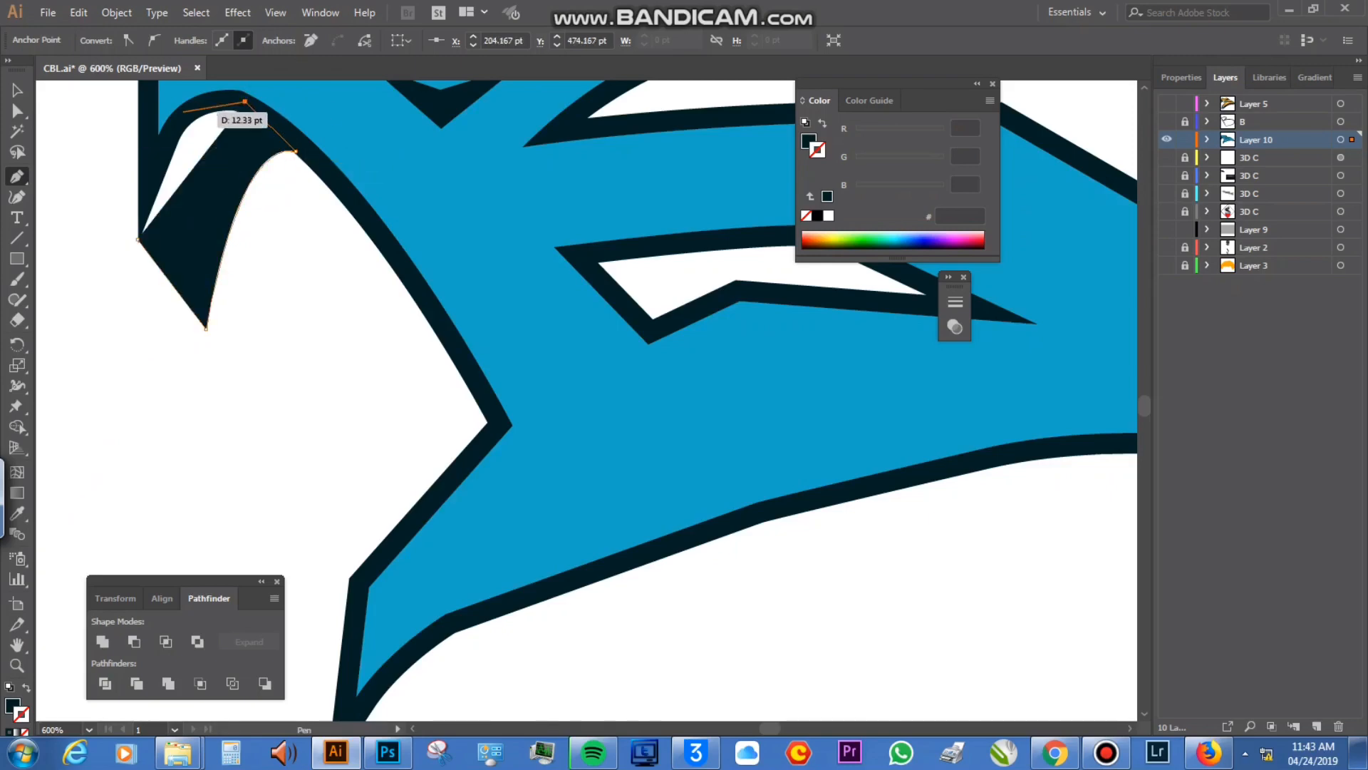
pyautogui.click(137, 237)
# Step: Start a dark Pen shape at the body's lower tip, sloping down to a corner and curving back up under the body
pyautogui.moveTo(489, 376); pyautogui.dragTo(467, 48)
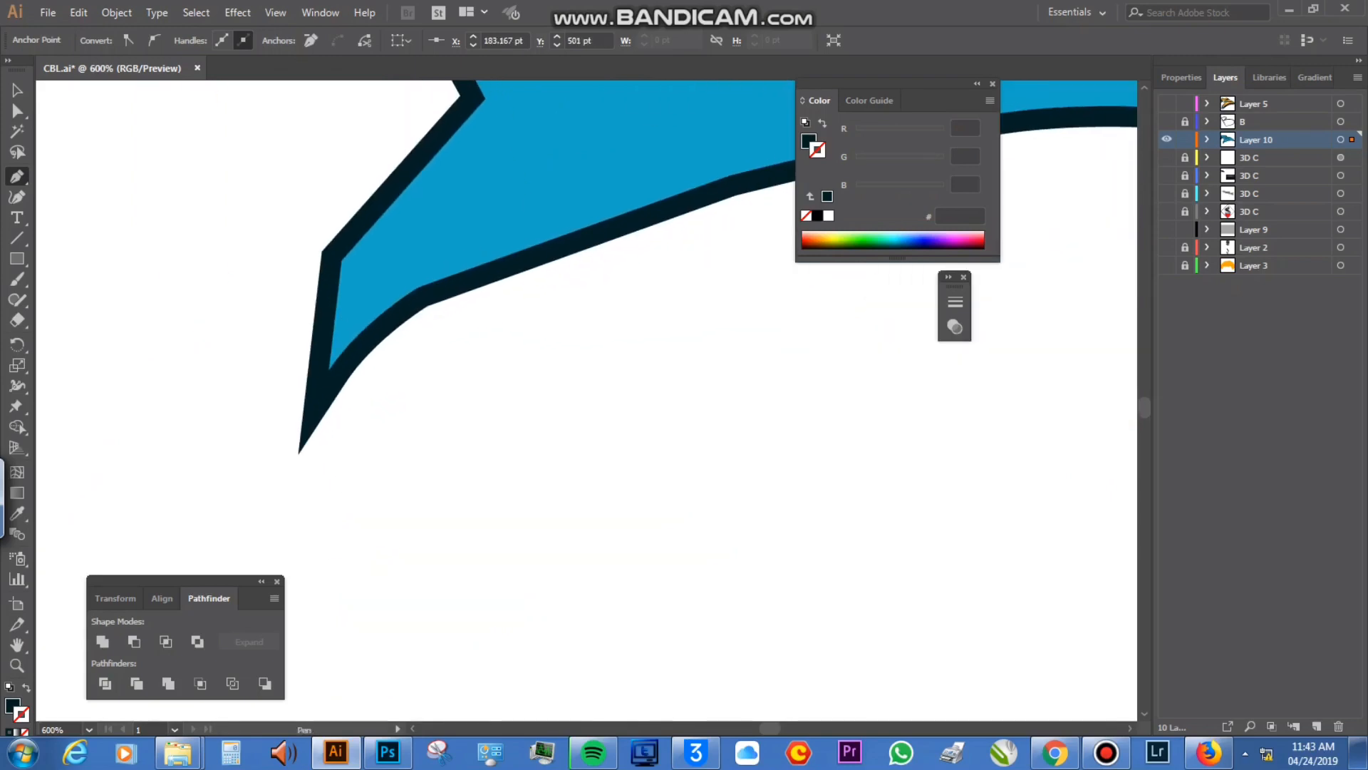
pyautogui.click(299, 453)
pyautogui.moveTo(324, 526); pyautogui.dragTo(210, 328)
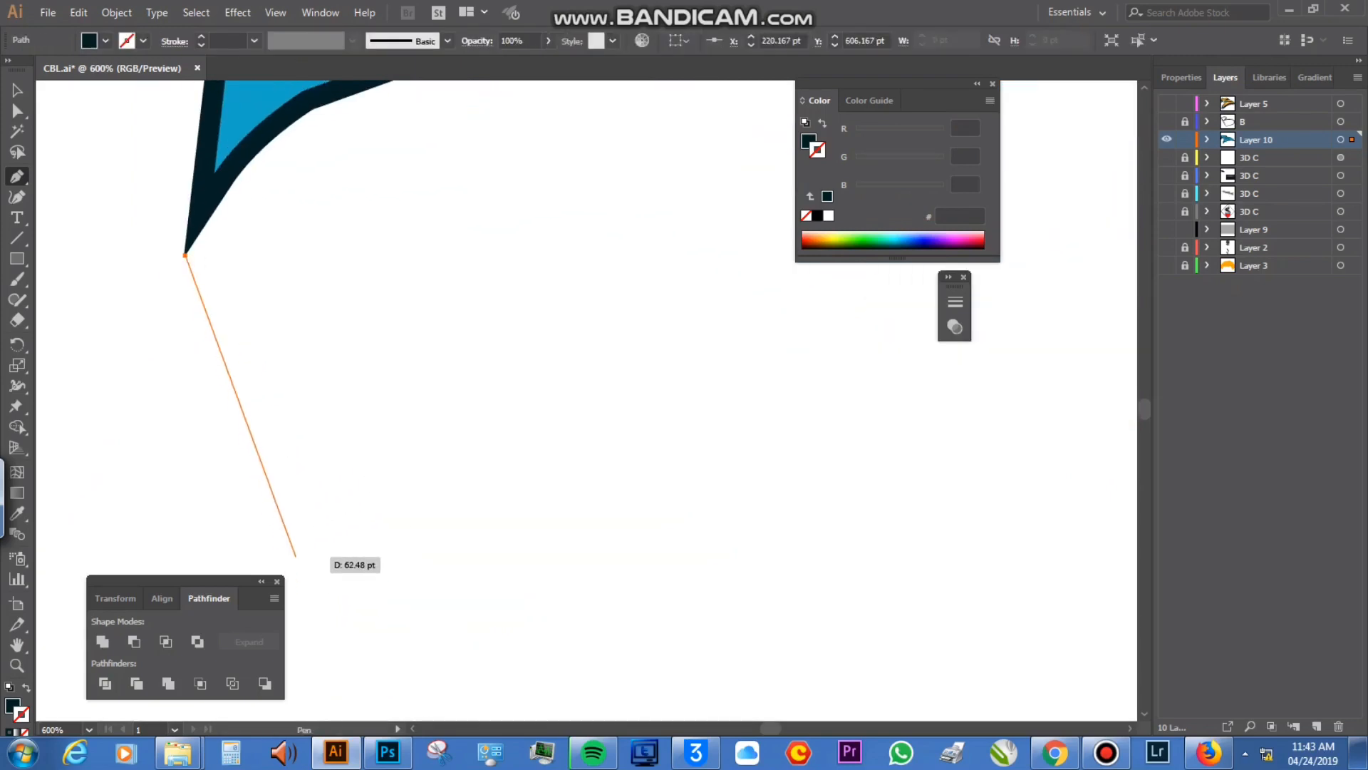
pyautogui.click(293, 550)
pyautogui.hotkey('ctrl', '-')
pyautogui.hotkey('ctrl', '-')
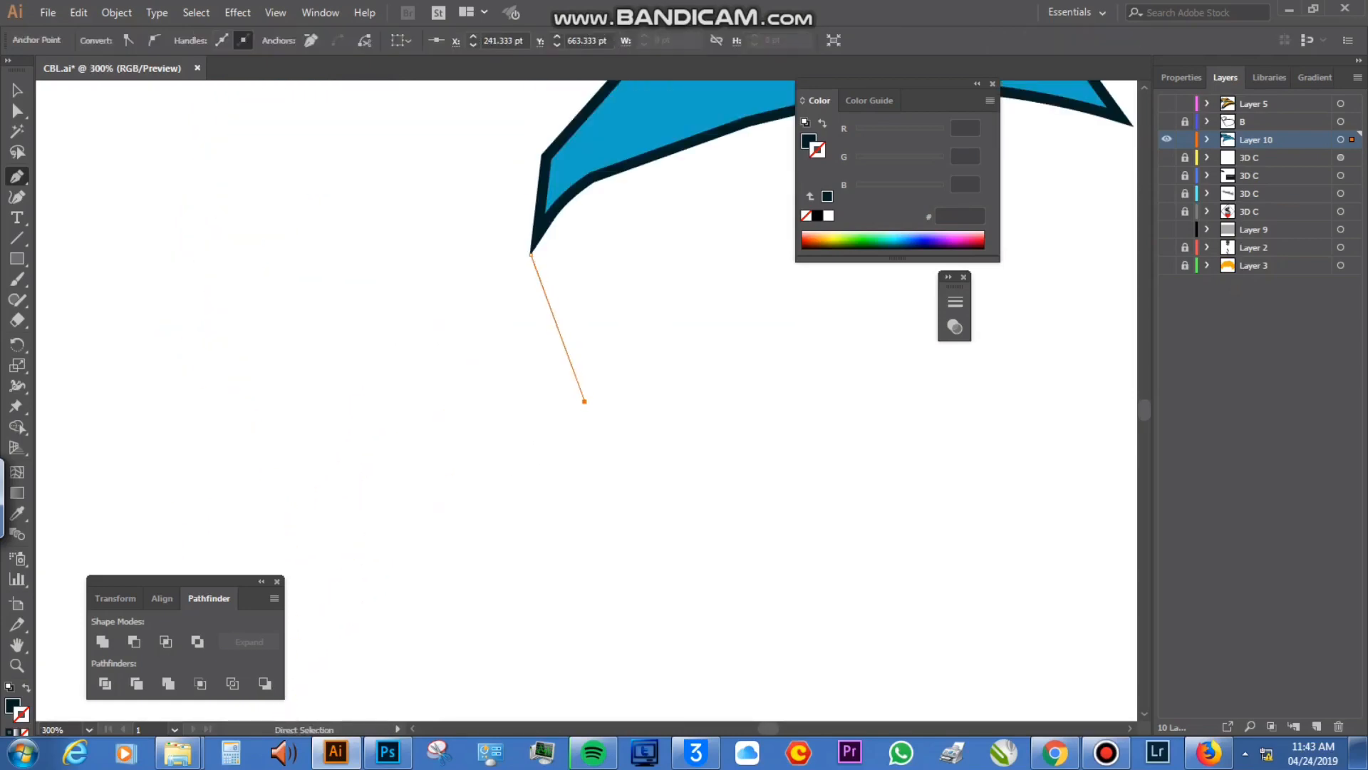
pyautogui.moveTo(584, 401); pyautogui.dragTo(564, 355)
pyautogui.moveTo(622, 263); pyautogui.dragTo(396, 331)
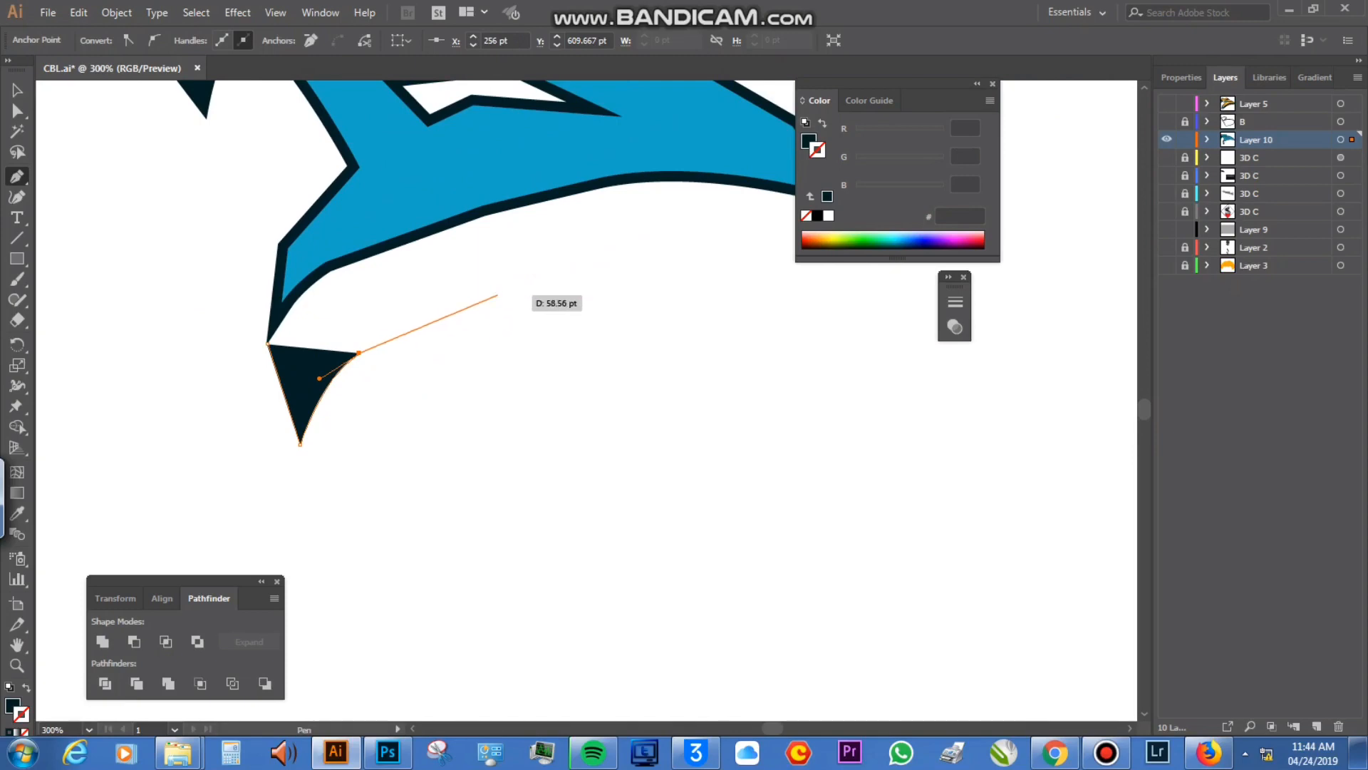
# Step: Extend the dark shape's lower edge in an arc parallel to the body's underside and bring it up to the tail tip
pyautogui.click(502, 290)
pyautogui.moveTo(518, 285); pyautogui.dragTo(614, 284)
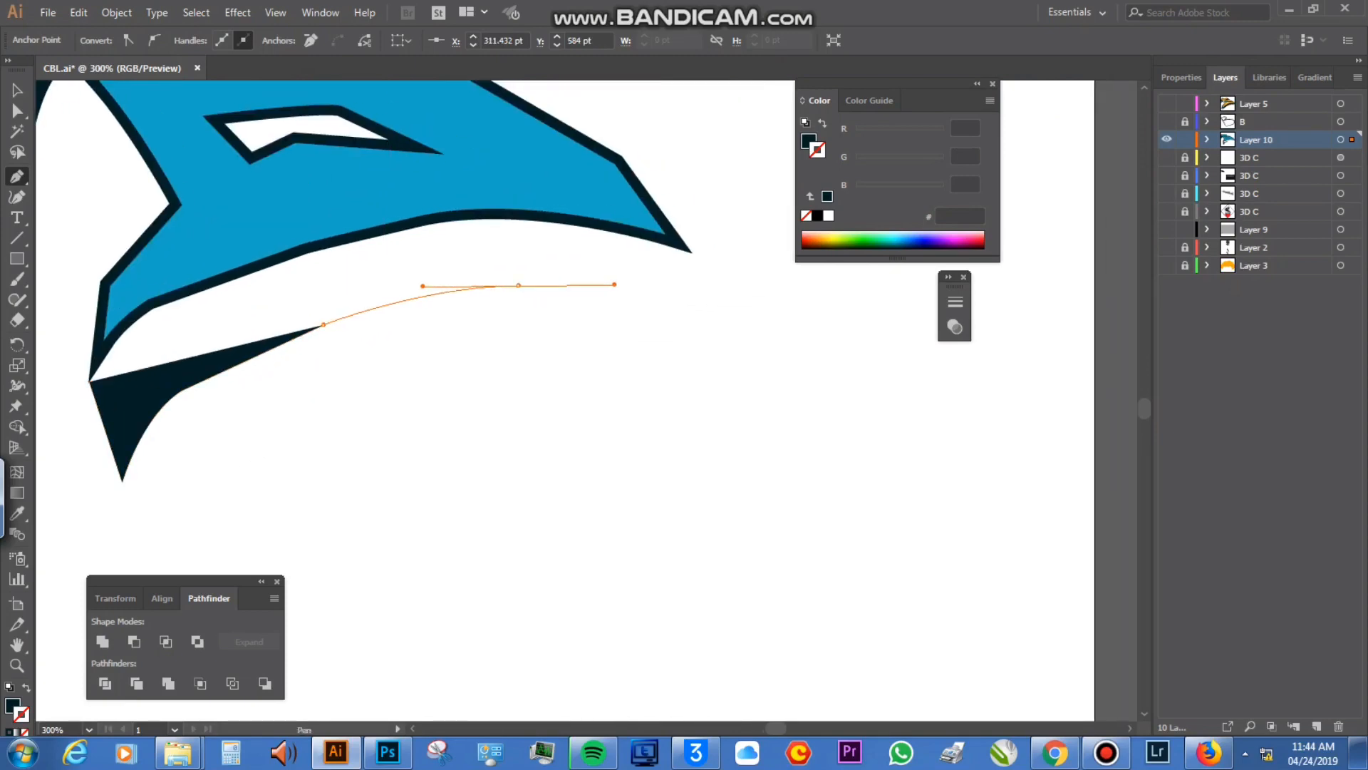
pyautogui.click(518, 285)
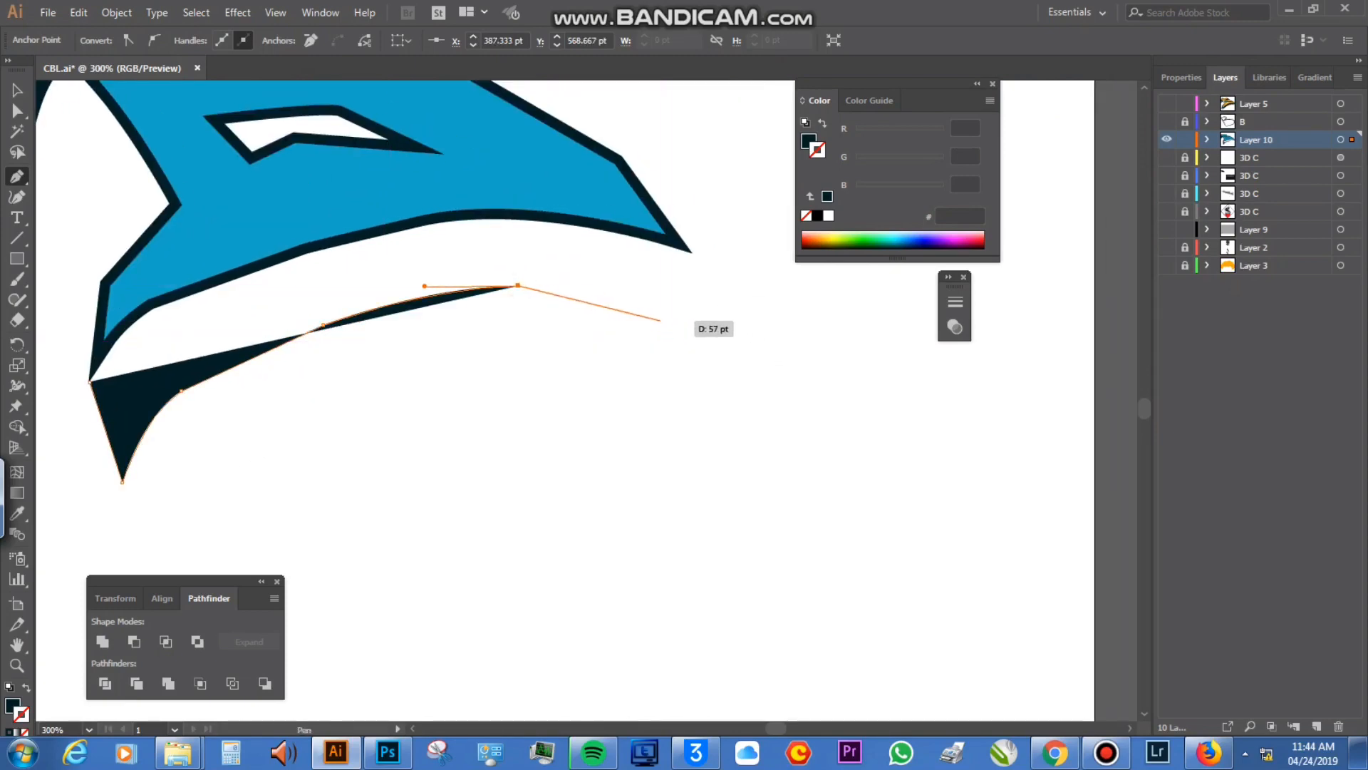
pyautogui.moveTo(670, 329); pyautogui.dragTo(709, 364)
pyautogui.click(691, 252)
pyautogui.click(657, 236)
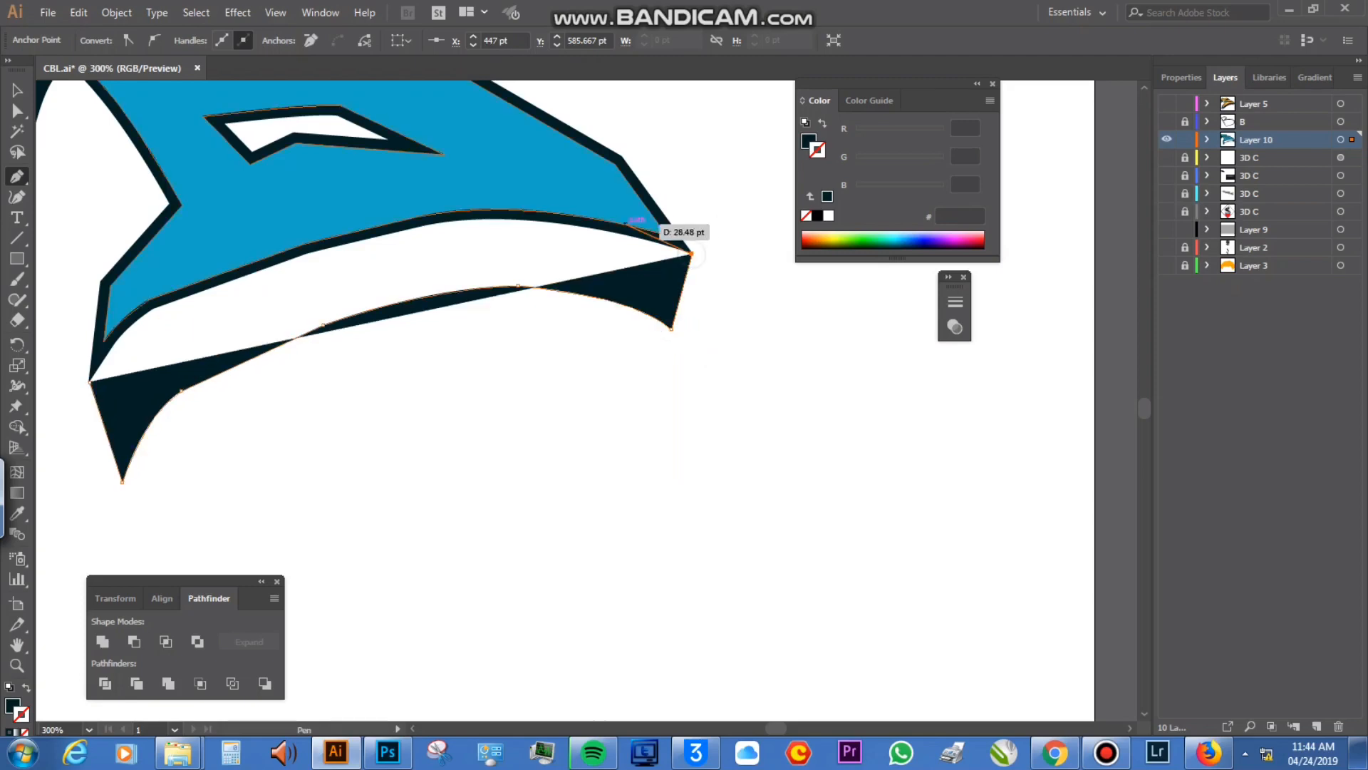
# Step: Trace the dark shape's upper edge back along the body's underside and close it at the lower tip
pyautogui.moveTo(520, 212); pyautogui.dragTo(410, 223)
pyautogui.moveTo(299, 250); pyautogui.dragTo(250, 274)
pyautogui.moveTo(151, 306); pyautogui.dragTo(91, 330)
pyautogui.click(151, 307)
pyautogui.click(110, 341)
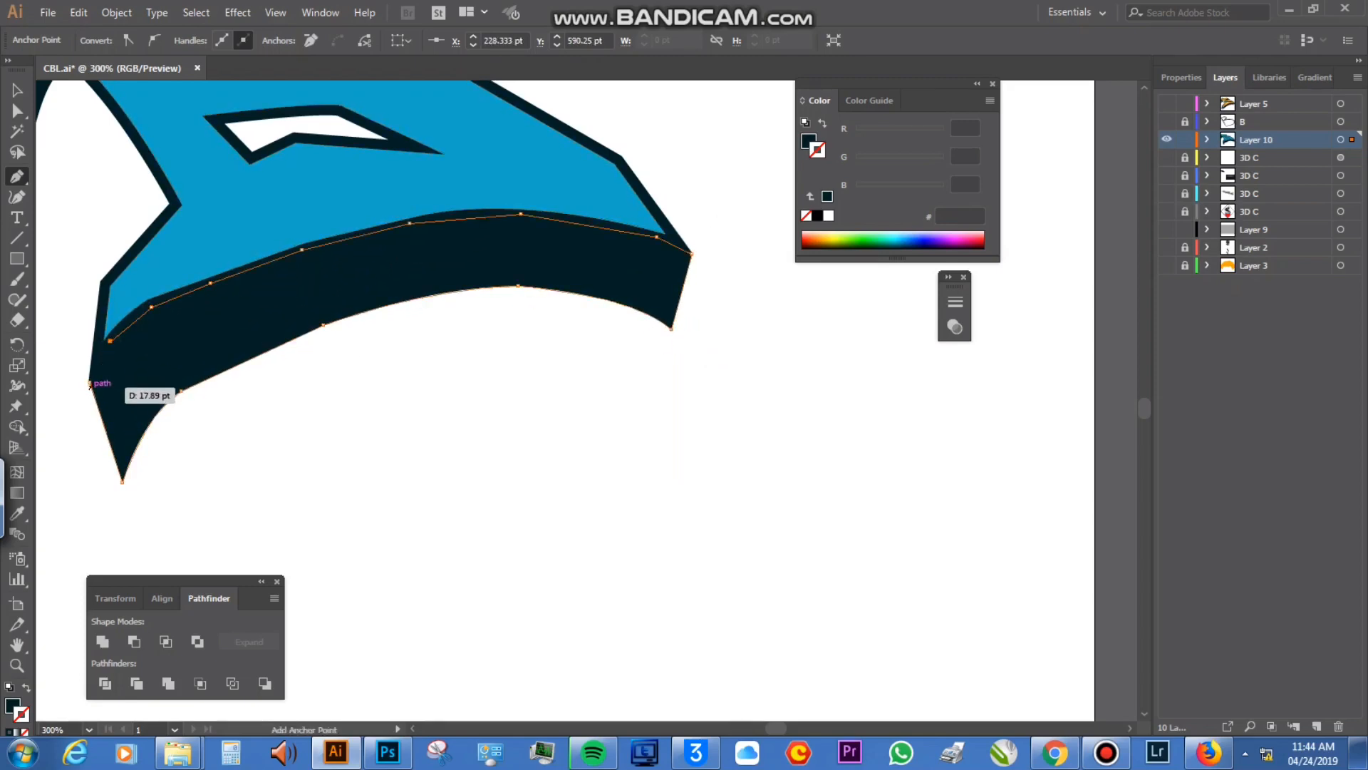
pyautogui.click(89, 382)
# Step: Draw a dark polygon around the body opening and send it behind the blue bird to fill the opening
pyautogui.moveTo(89, 382); pyautogui.dragTo(208, 503)
pyautogui.click(311, 228)
pyautogui.click(381, 298)
pyautogui.click(556, 287)
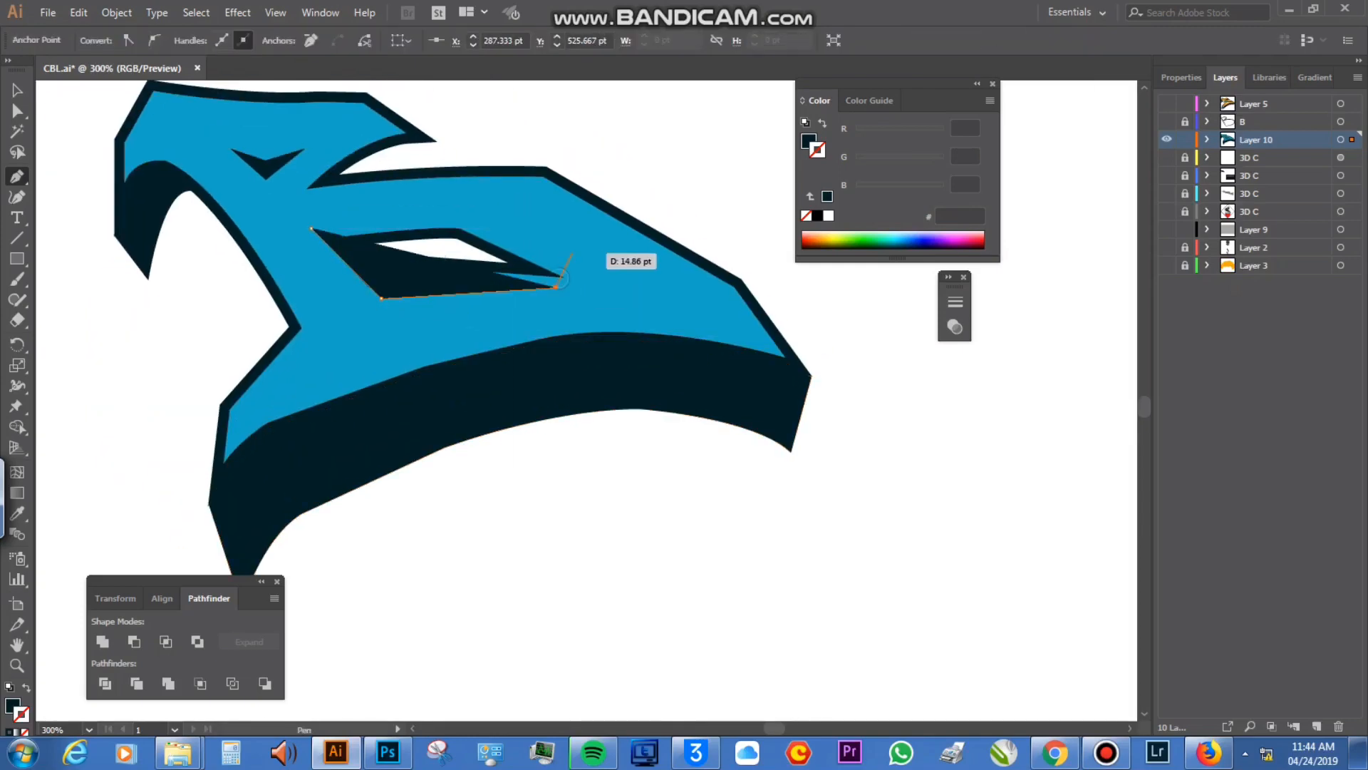
pyautogui.click(565, 252)
pyautogui.click(474, 223)
pyautogui.click(396, 218)
pyautogui.click(311, 228)
pyautogui.press('ctrl')
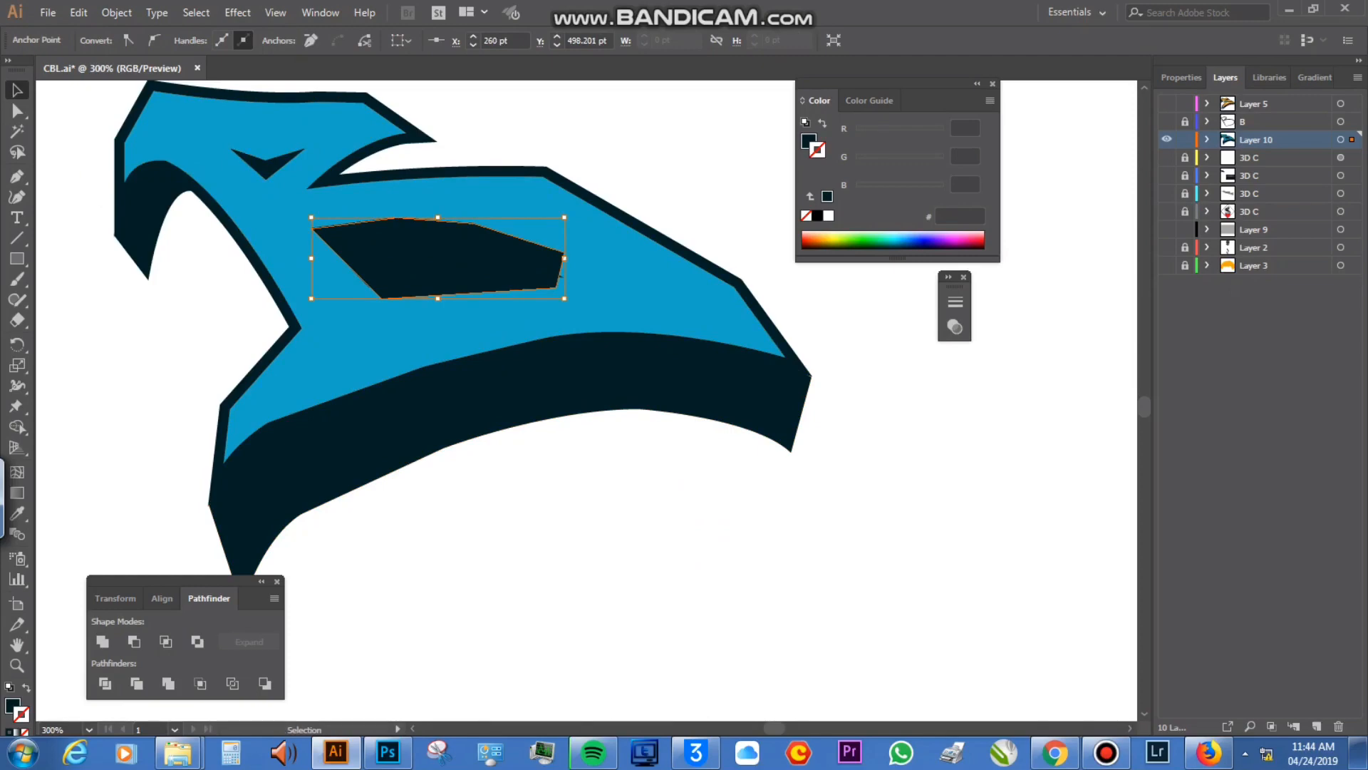
pyautogui.hotkey('ctrl', '[')
pyautogui.hotkey('ctrl', '[')
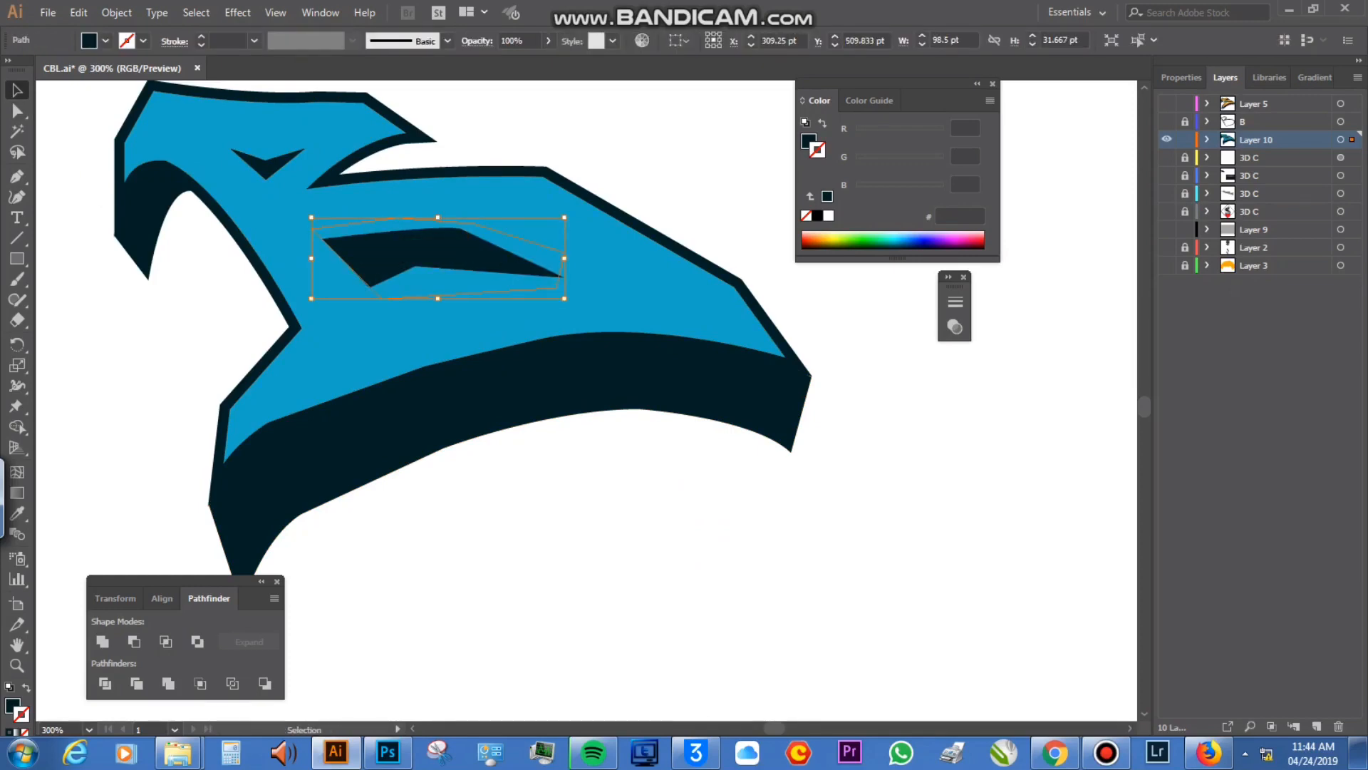
# Step: Draw a closed dark shape filling the gap between the back of the head and the body, and deselect it
pyautogui.scroll(2, 288, 114)
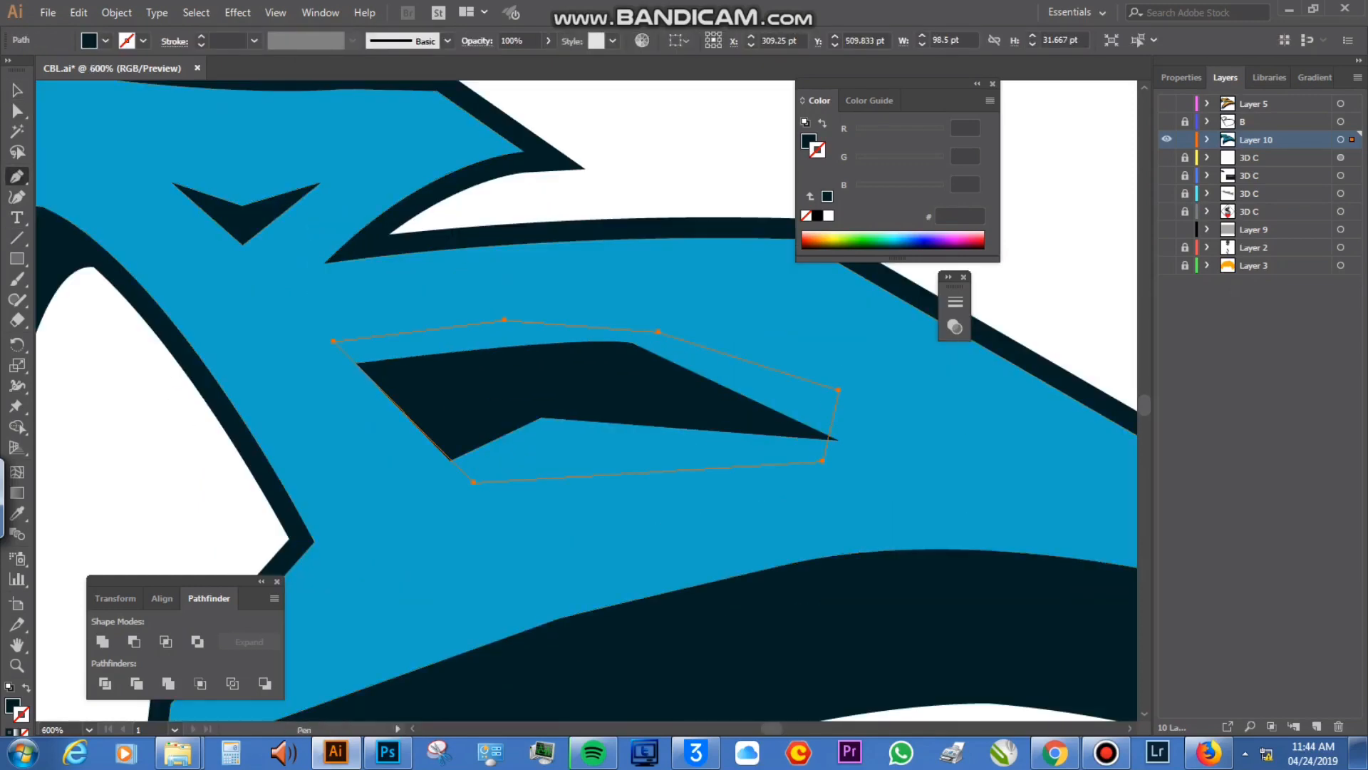
pyautogui.click(570, 221)
pyautogui.click(584, 169)
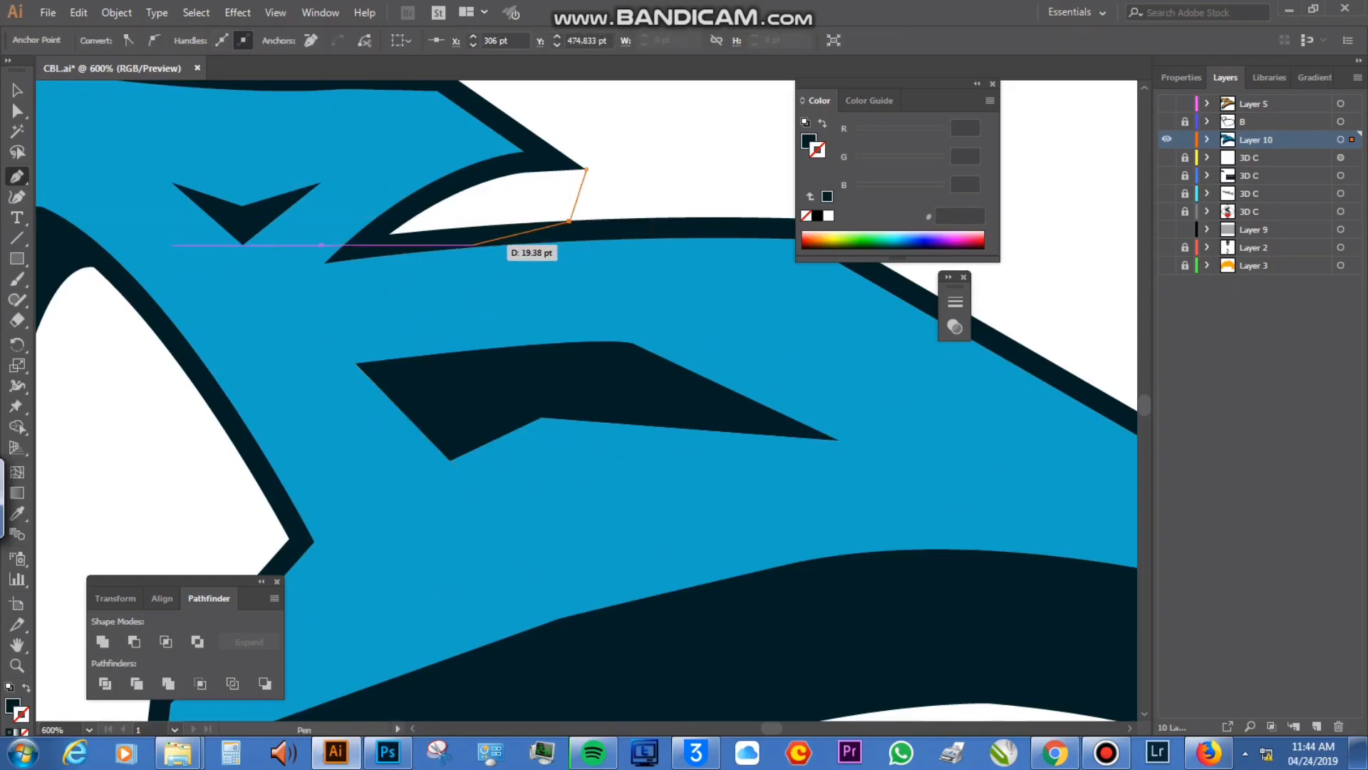
pyautogui.click(548, 162)
pyautogui.click(429, 193)
pyautogui.click(376, 245)
pyautogui.click(469, 240)
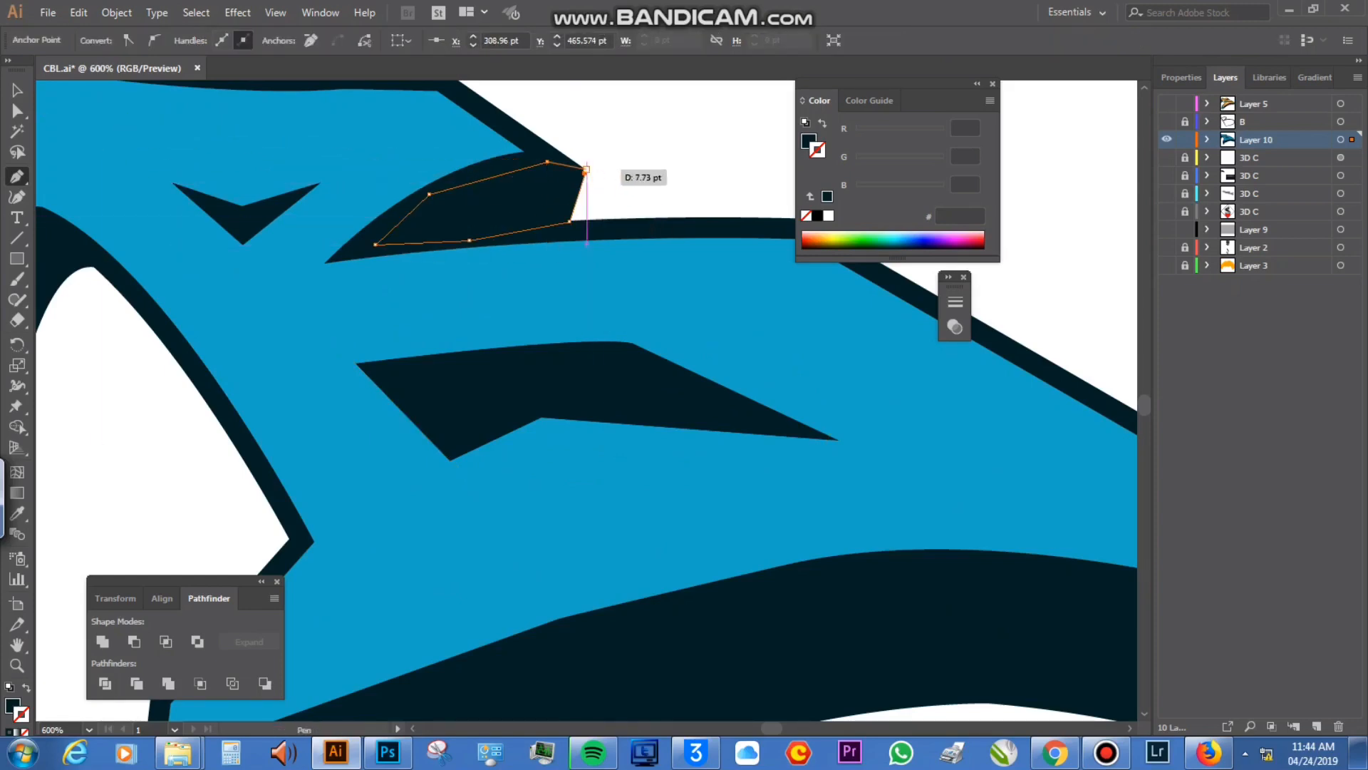
pyautogui.press('v')
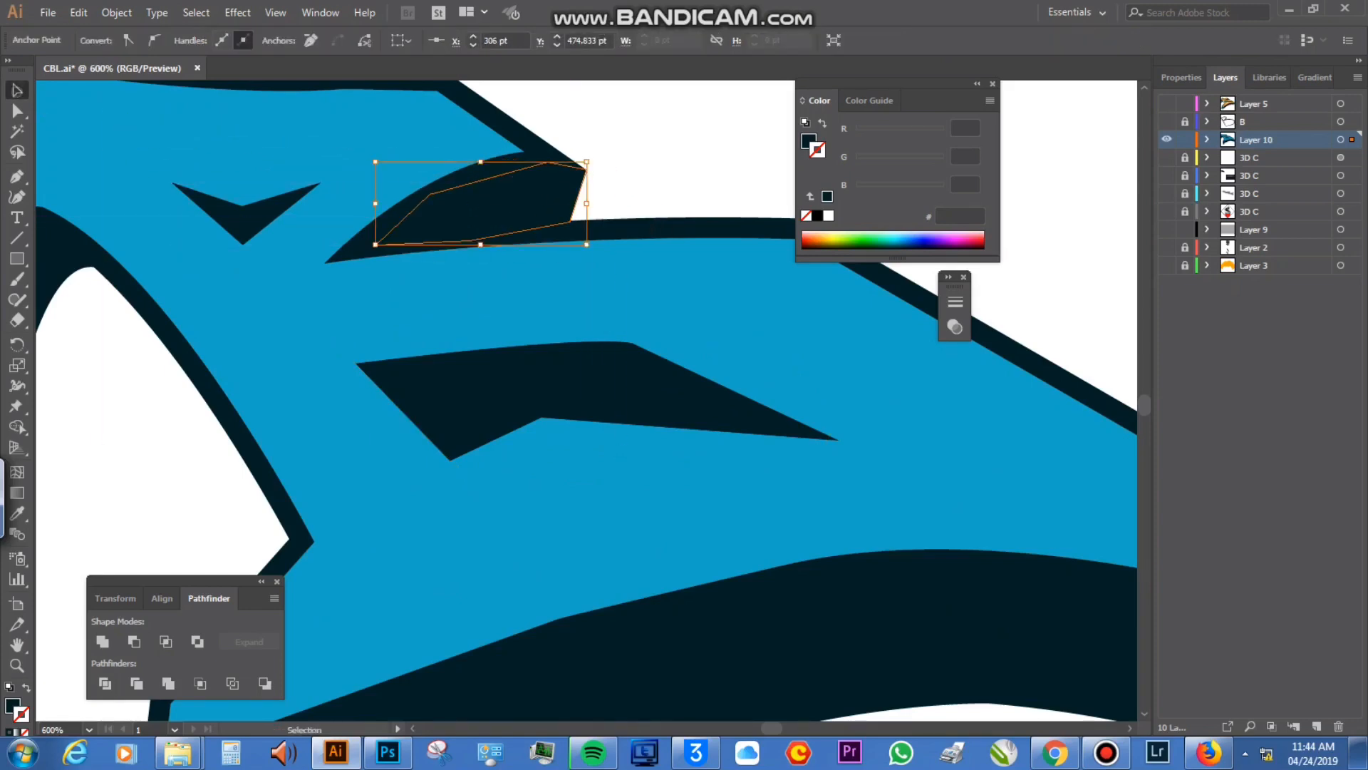
pyautogui.hotkey('ctrl', 'shift', 'a')
pyautogui.hotkey('ctrl', '0')
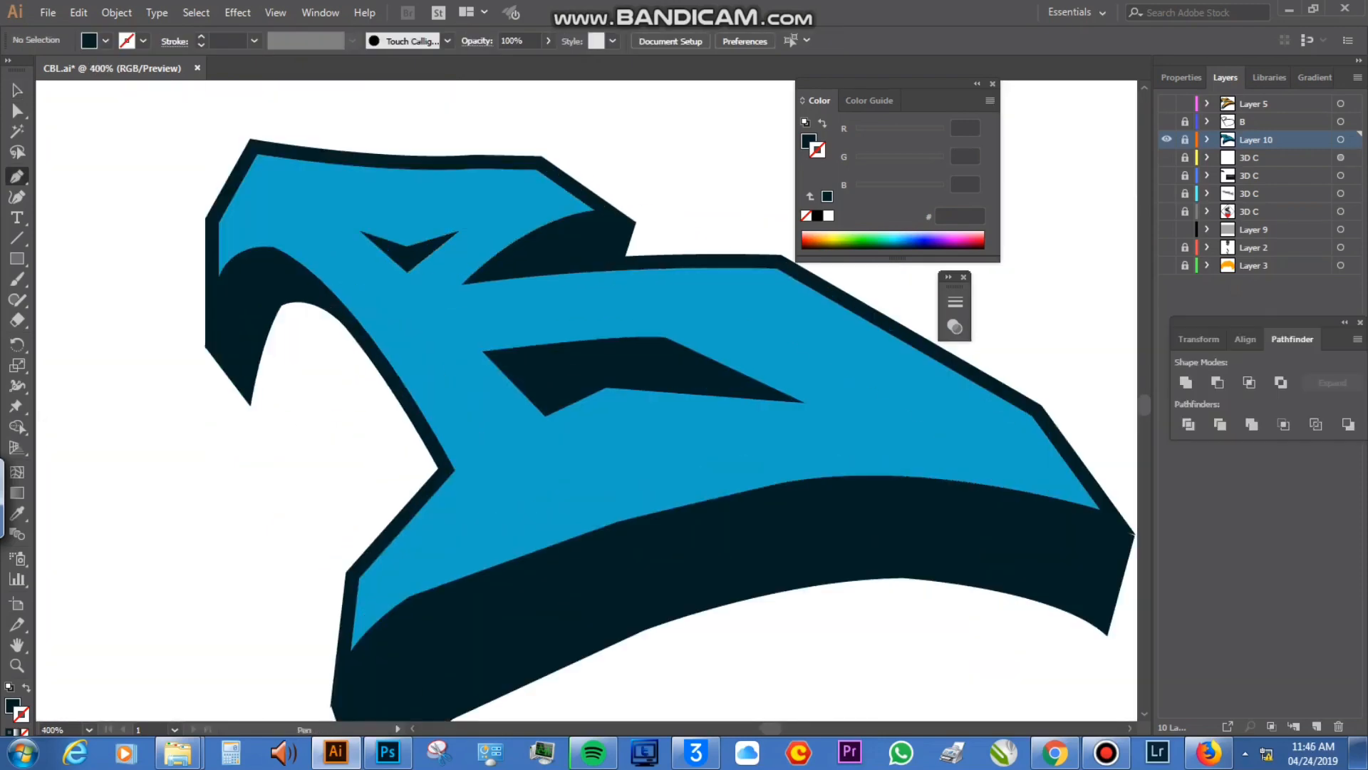
# Step: Add a new layer above the bird and draw a narrow dark band from the body opening to the back's upper outline
pyautogui.scroll(5, 401, 348)
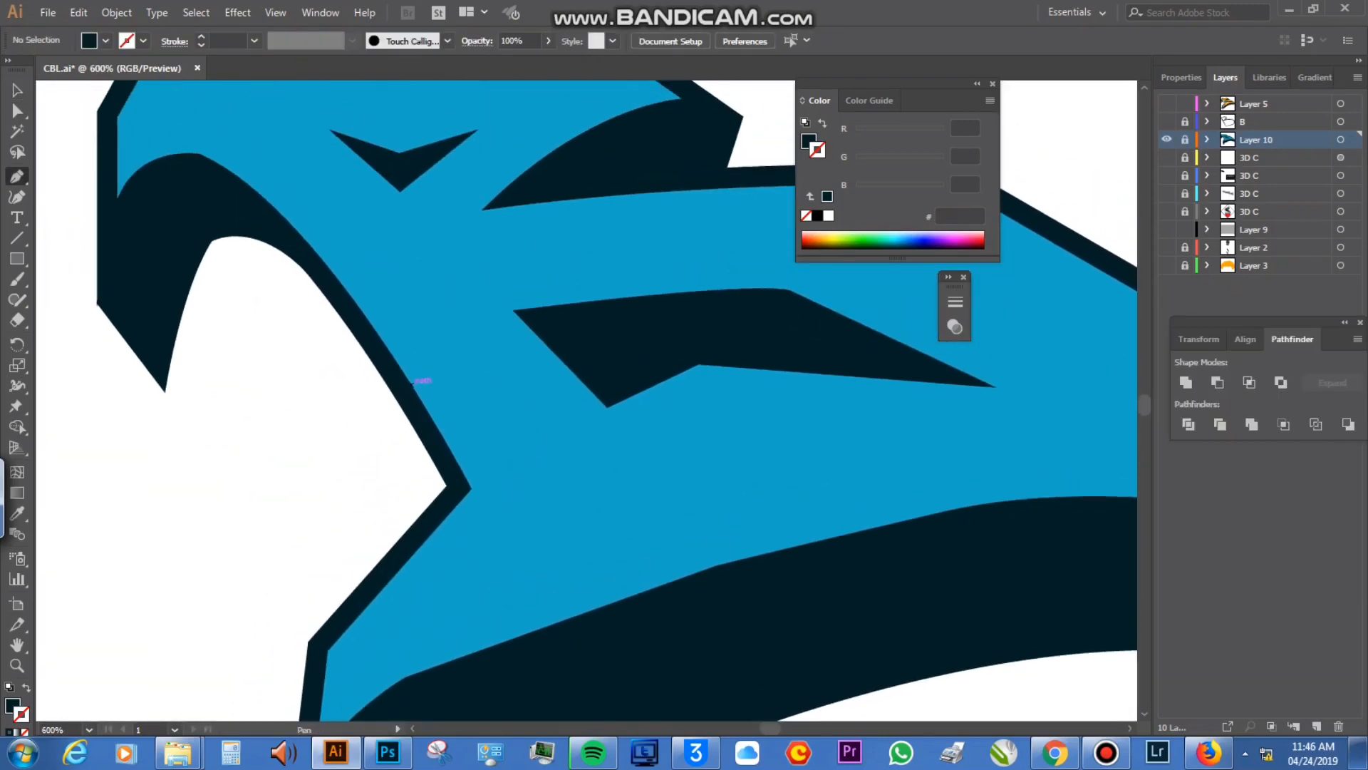
pyautogui.hscroll(5, 598, 298)
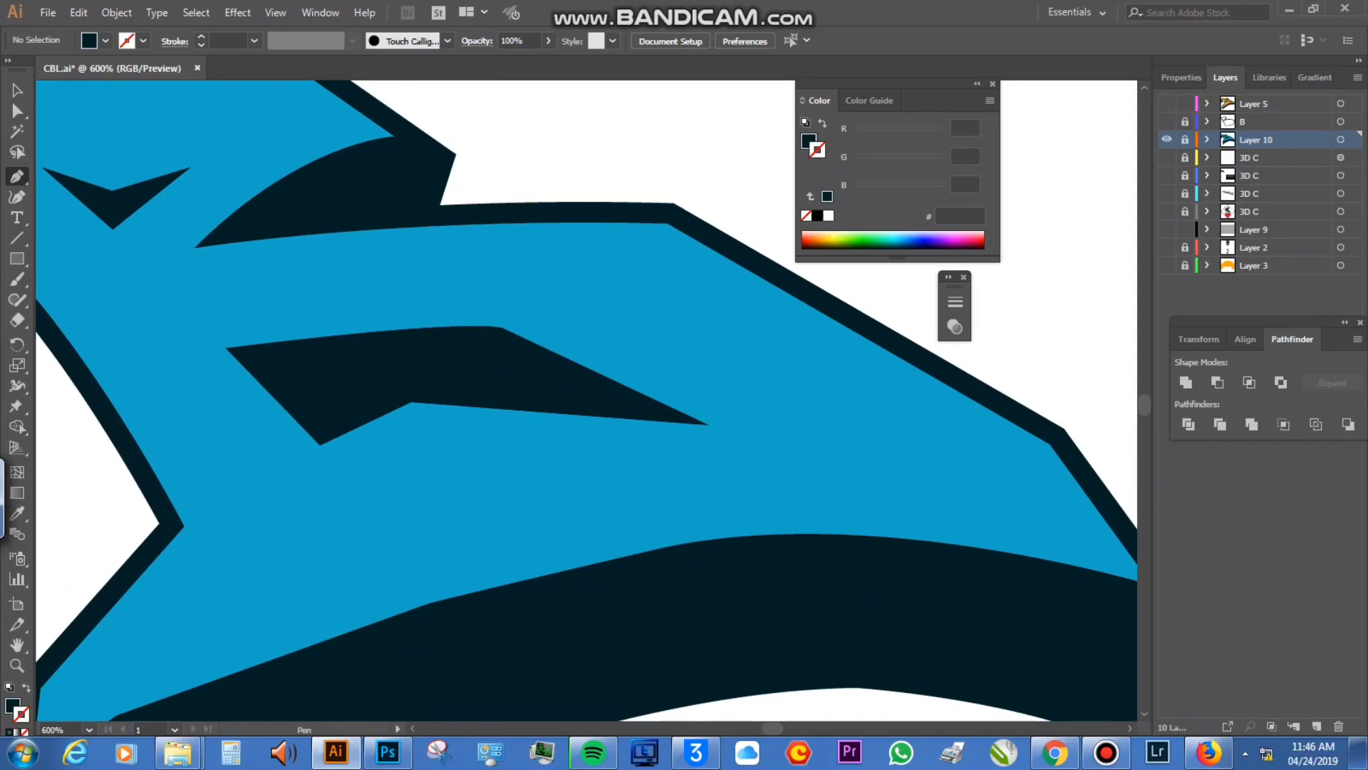
pyautogui.click(1316, 726)
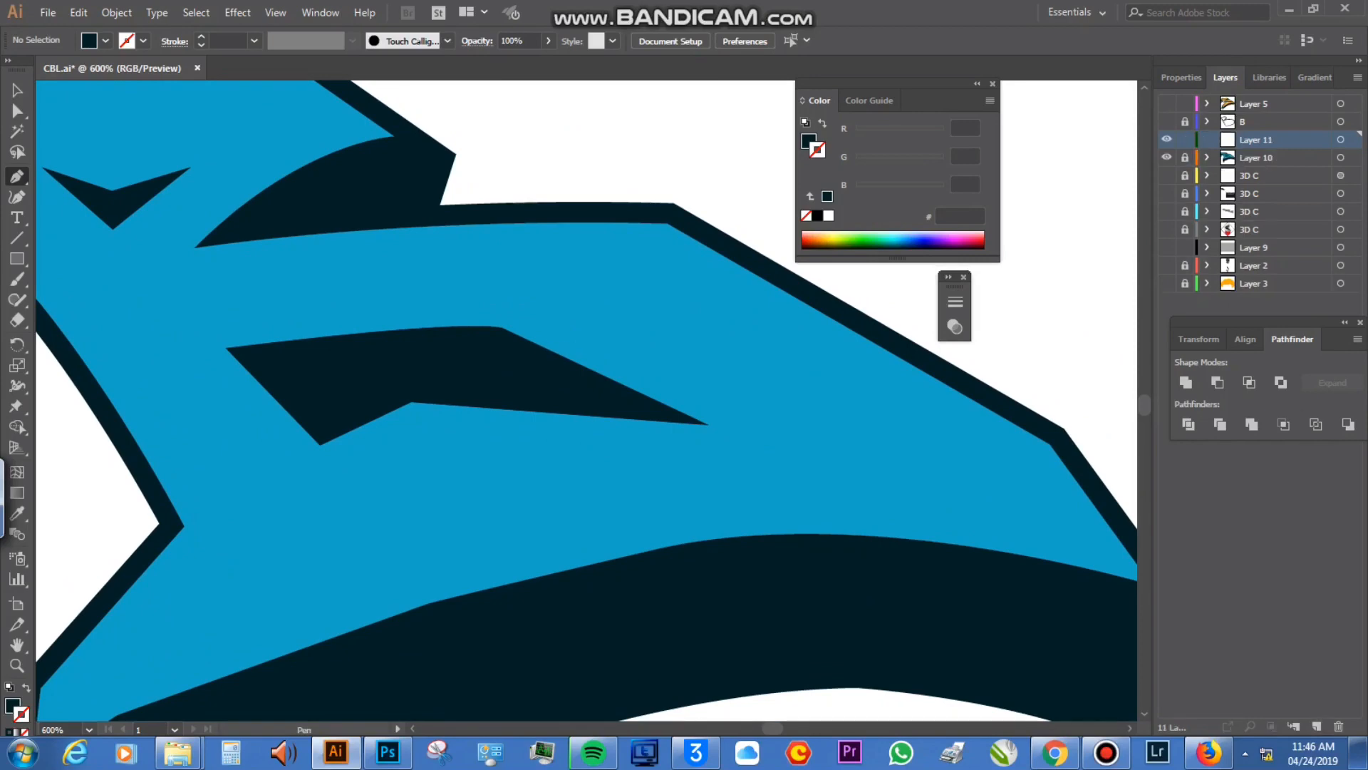
pyautogui.click(547, 360)
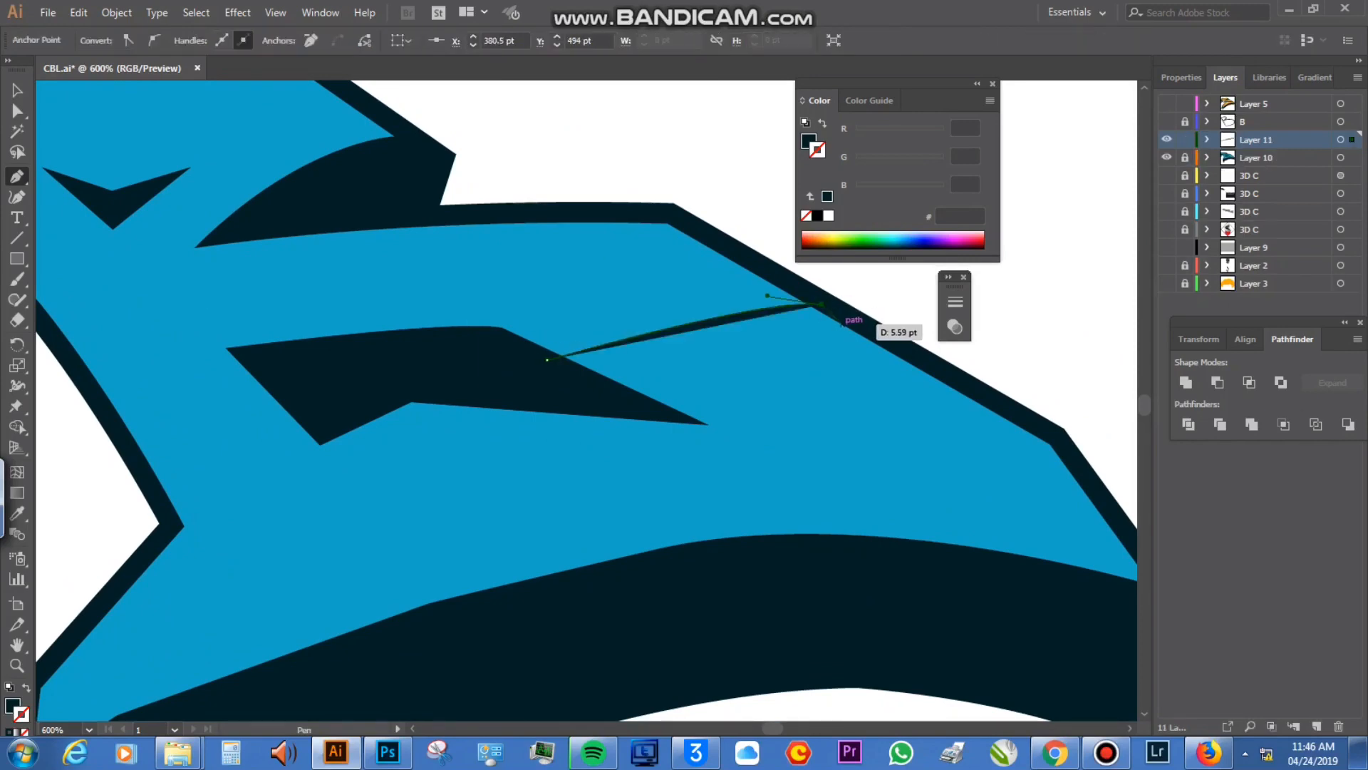
pyautogui.moveTo(840, 323); pyautogui.dragTo(565, 372)
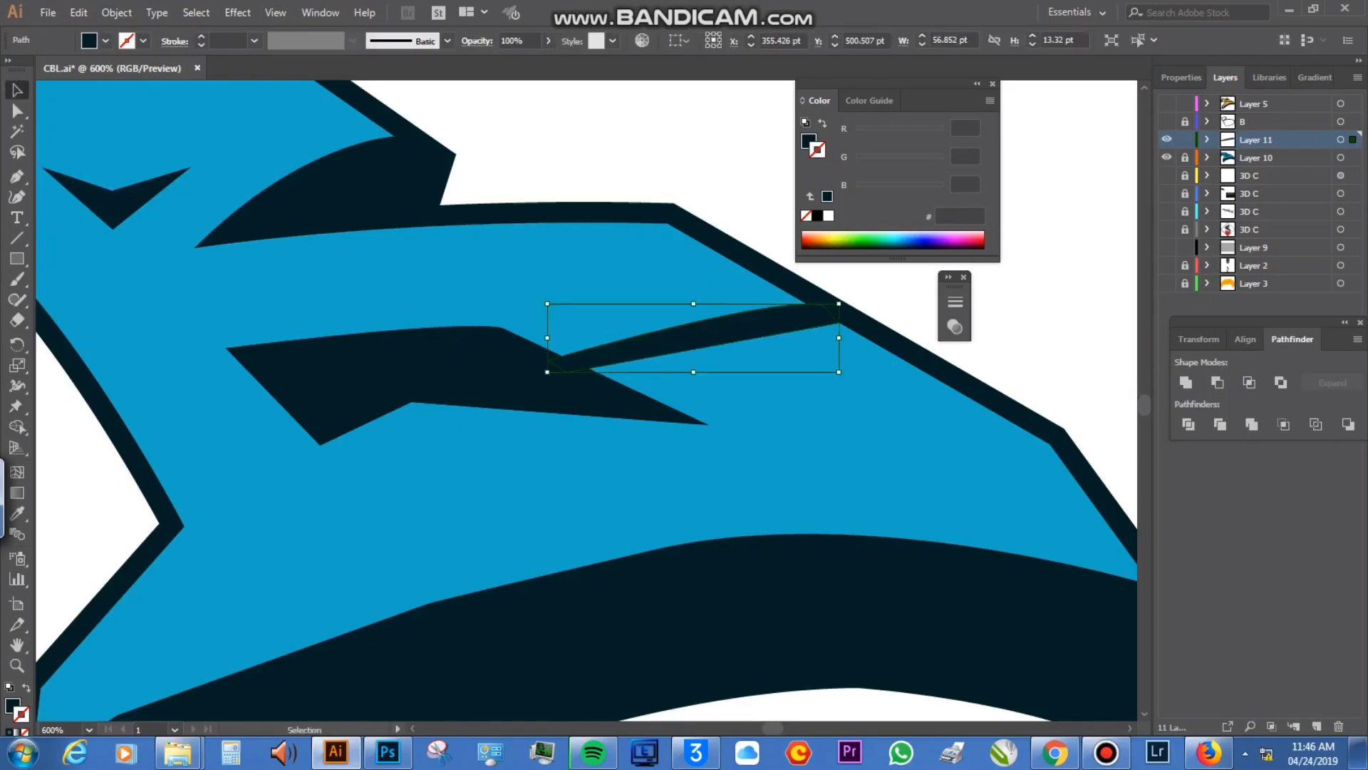
# Step: Nudge the new band into place, straighten its upper edge at the outline end, and deselect it
pyautogui.press('a')
pyautogui.moveTo(564, 362); pyautogui.dragTo(569, 357)
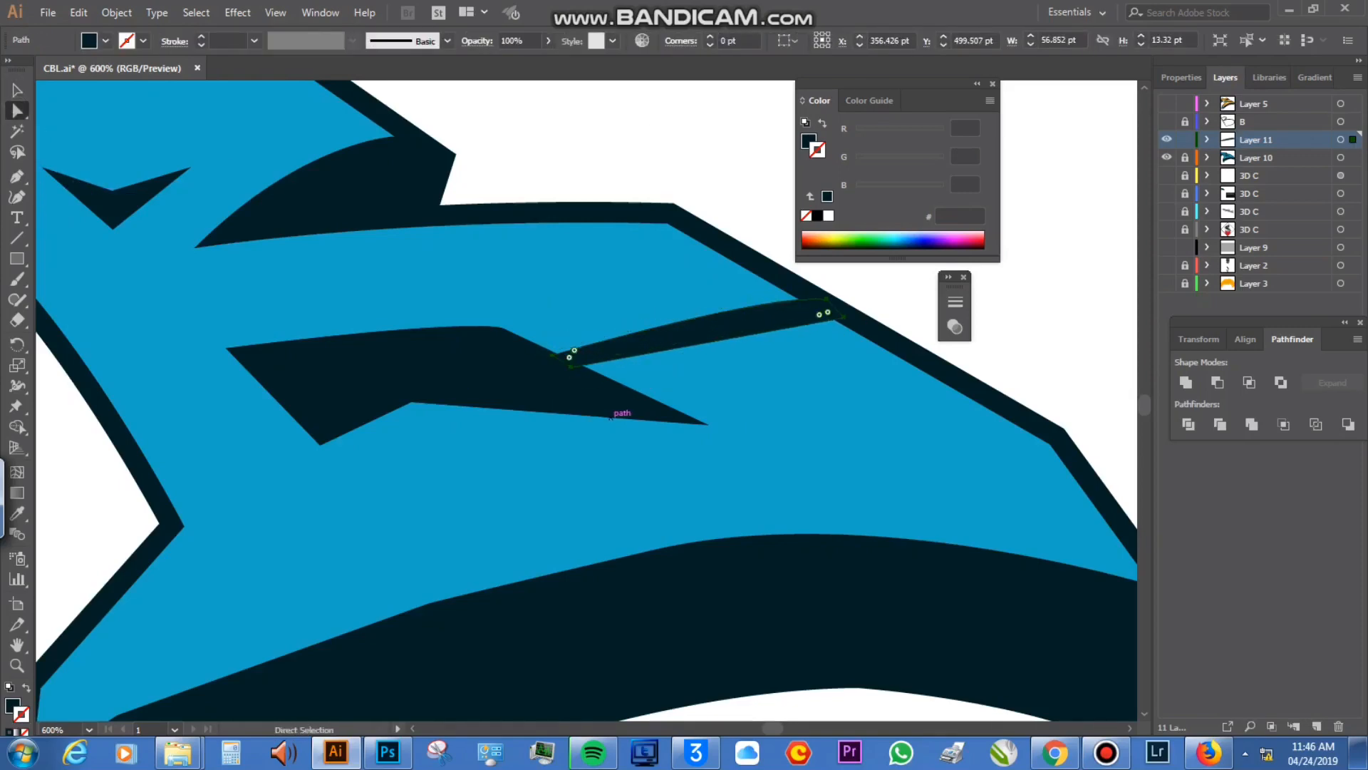
pyautogui.click(828, 298)
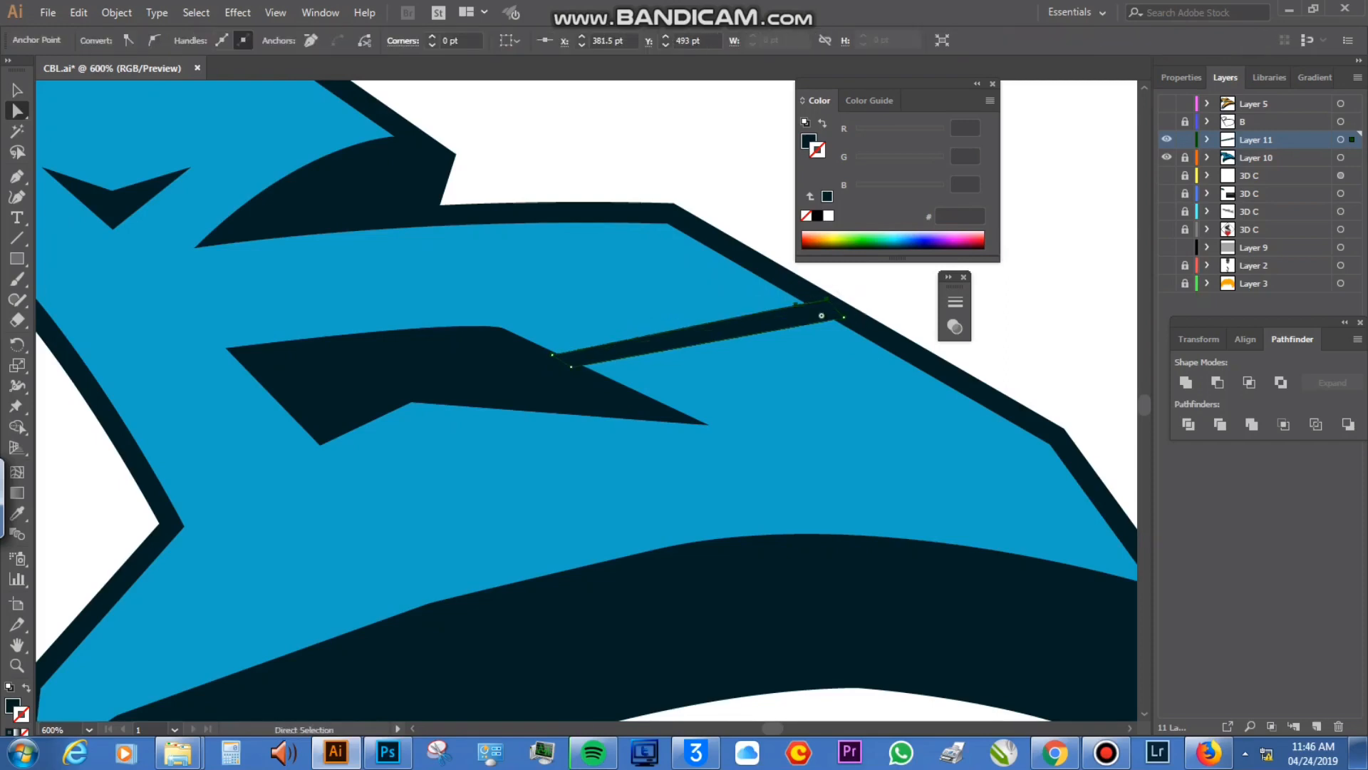
pyautogui.click(697, 241)
# Step: Draw a second narrow dark band from the body opening's front edge to the neck outline and deselect it
pyautogui.moveTo(584, 399); pyautogui.dragTo(805, 258)
pyautogui.press('p')
pyautogui.click(487, 239)
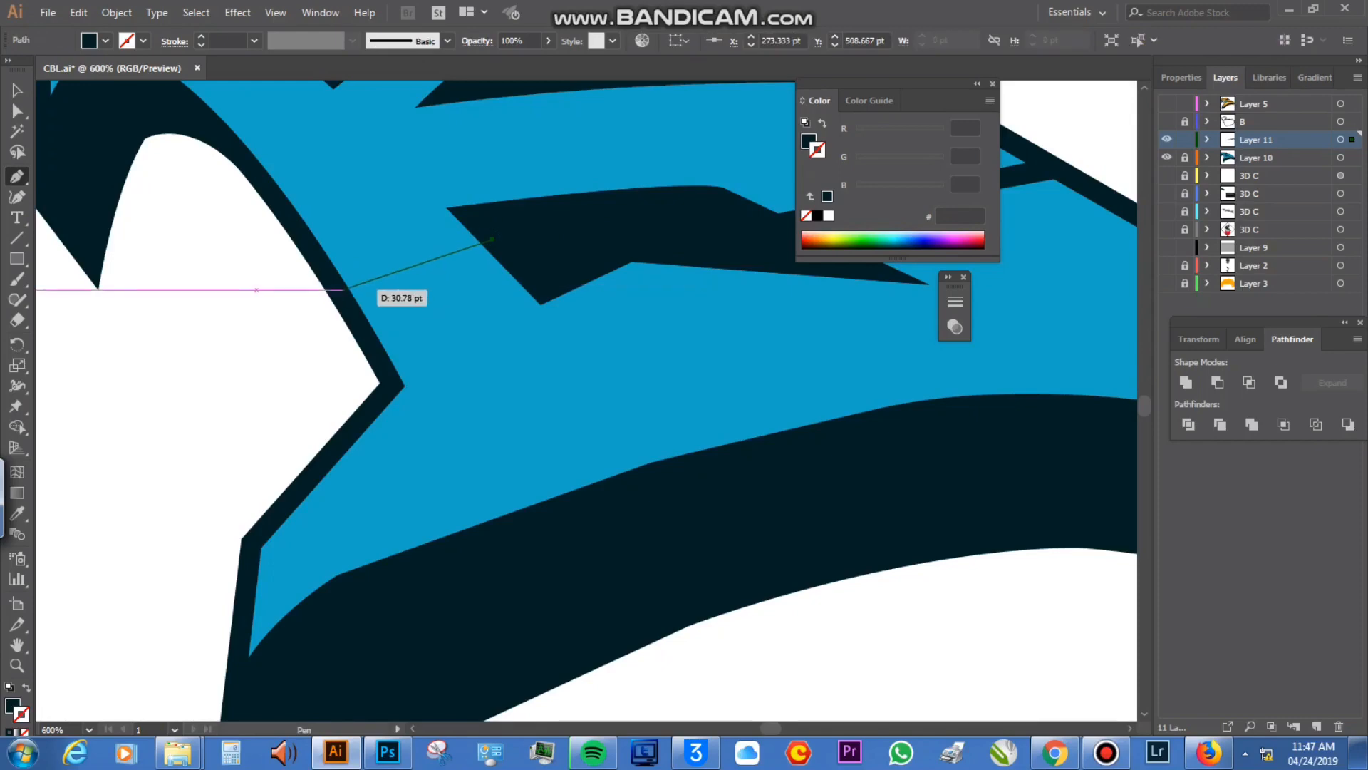
pyautogui.click(344, 290)
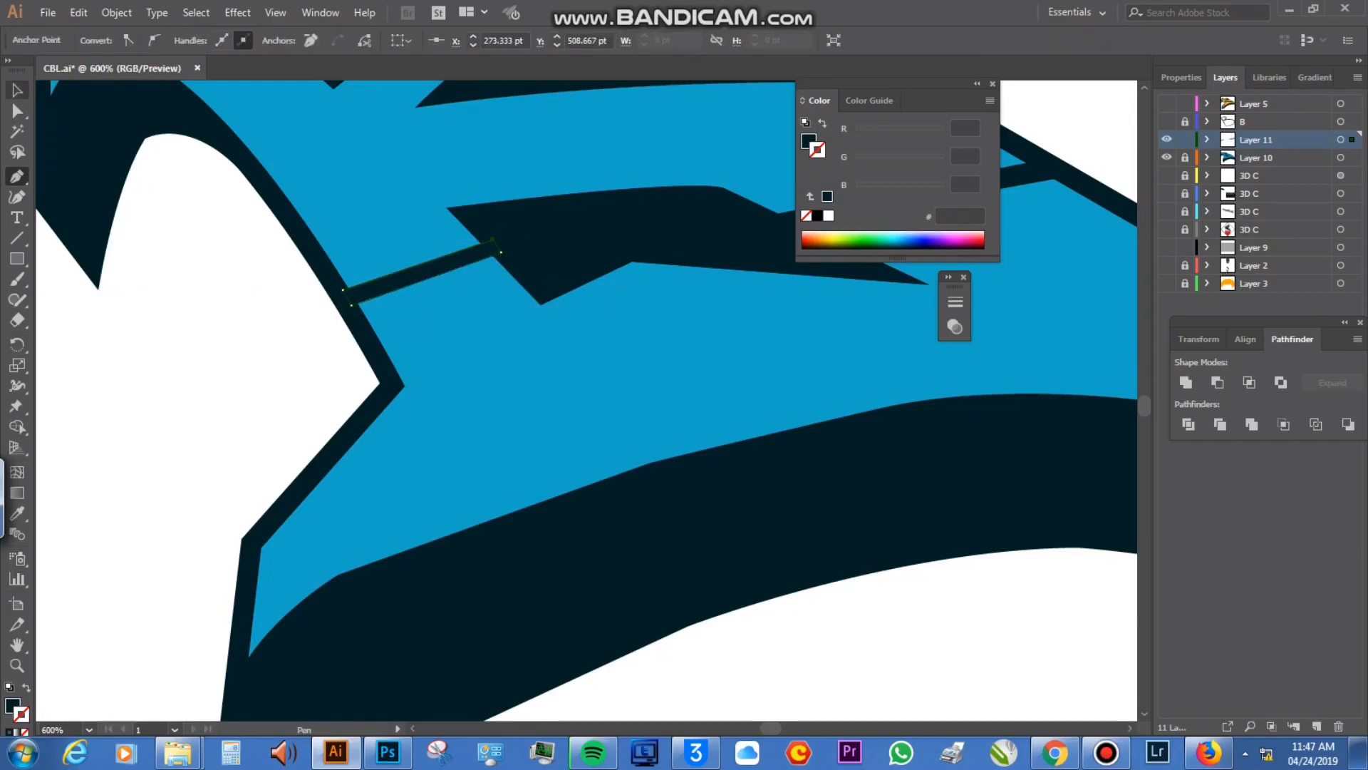
pyautogui.press('v')
pyautogui.hotkey('ctrl', 'shift', 'a')
# Step: Examine the whole bird logo on the artboard at a reduced size
pyautogui.hotkey('ctrl', '-')
pyautogui.hotkey('ctrl', '-')
pyautogui.hotkey('ctrl', '-')
pyautogui.hotkey('ctrl', '-')
pyautogui.hotkey('ctrl', '-')
pyautogui.hotkey('ctrl', '-')
pyautogui.hotkey('ctrl', '-')
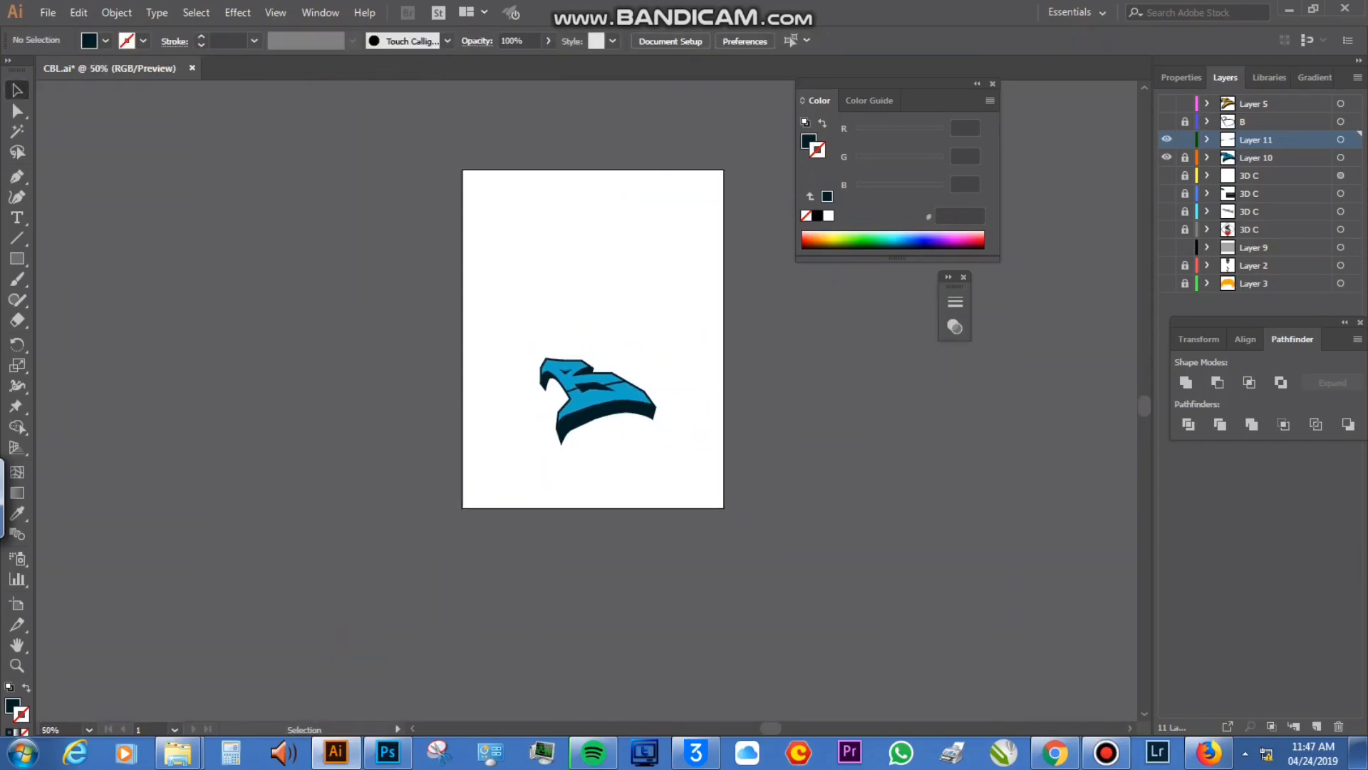
pyautogui.hotkey('ctrl', '+')
pyautogui.hotkey('ctrl', '+')
pyautogui.hotkey('ctrl', '+')
pyautogui.hotkey('ctrl', '+')
pyautogui.hotkey('ctrl', '+')
pyautogui.hotkey('ctrl', '+')
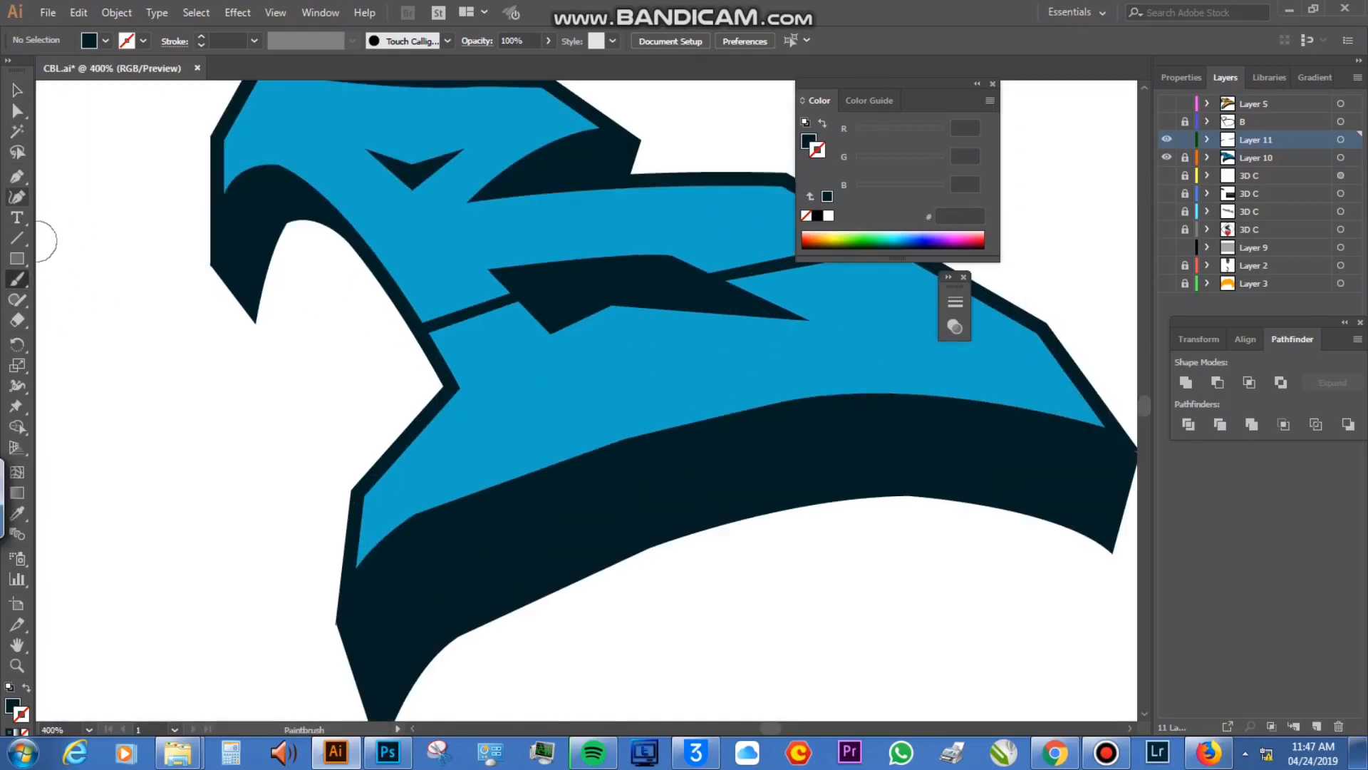
# Step: Draw a curved dark spike with the Pen tool, rising from the depth shape at the body's lower front tip into the blue fill
pyautogui.click(17, 176)
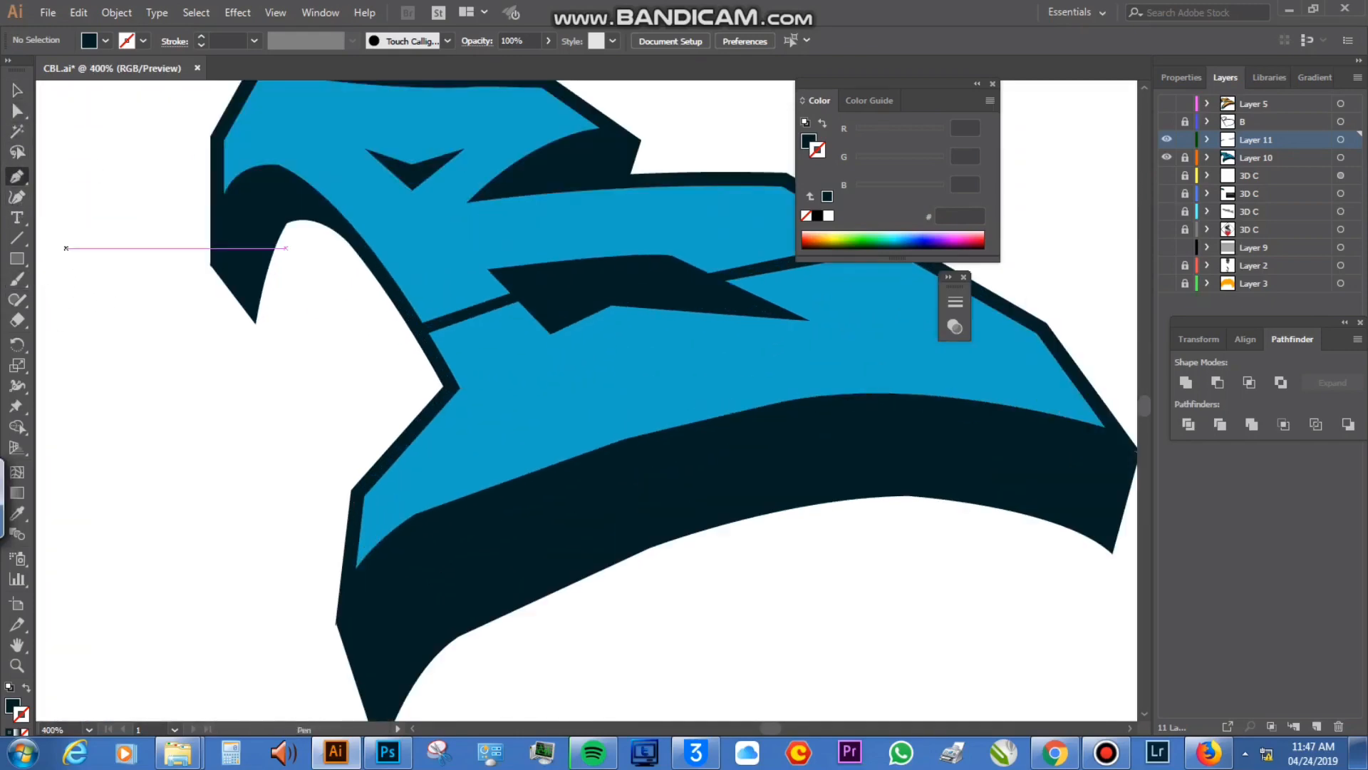
pyautogui.hotkey('ctrl', '+')
pyautogui.hotkey('ctrl', '+')
pyautogui.hotkey('ctrl', '+')
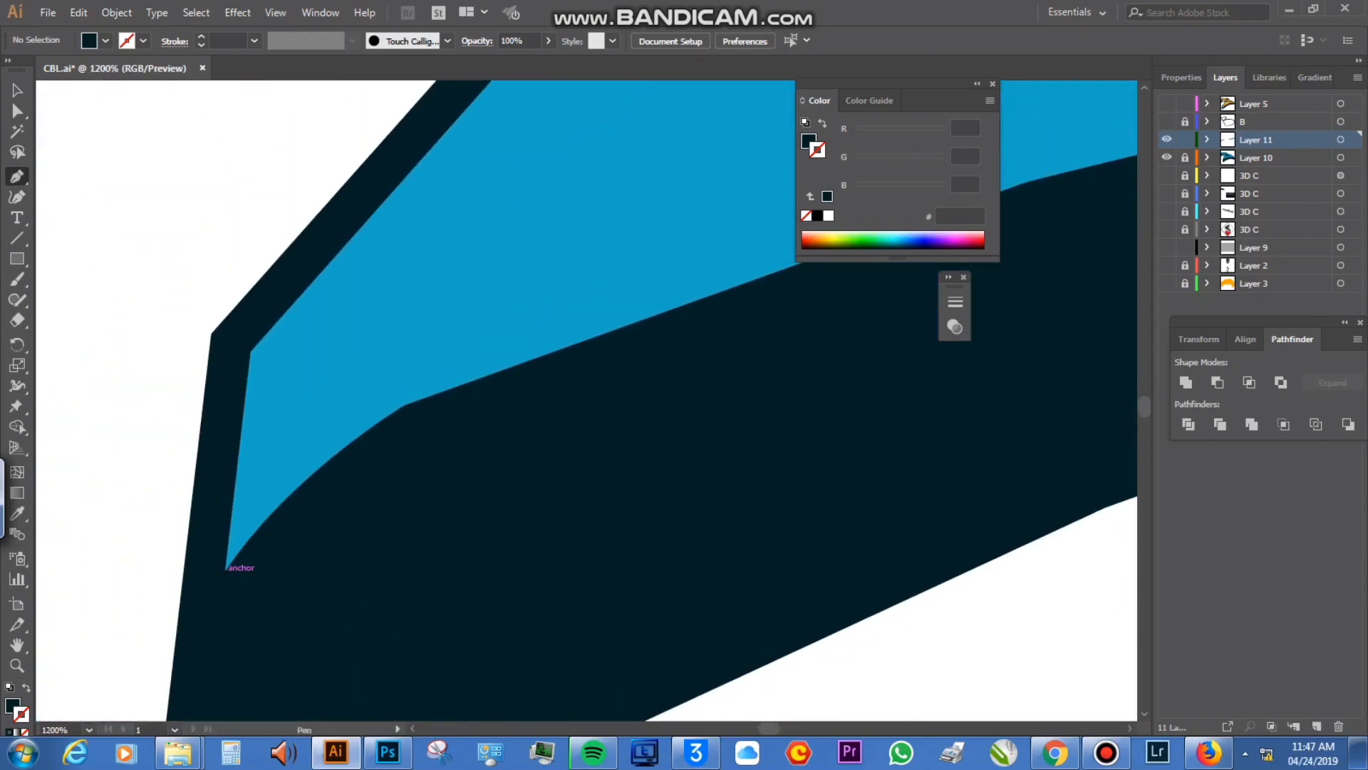
pyautogui.click(225, 567)
pyautogui.moveTo(518, 220); pyautogui.dragTo(428, 327)
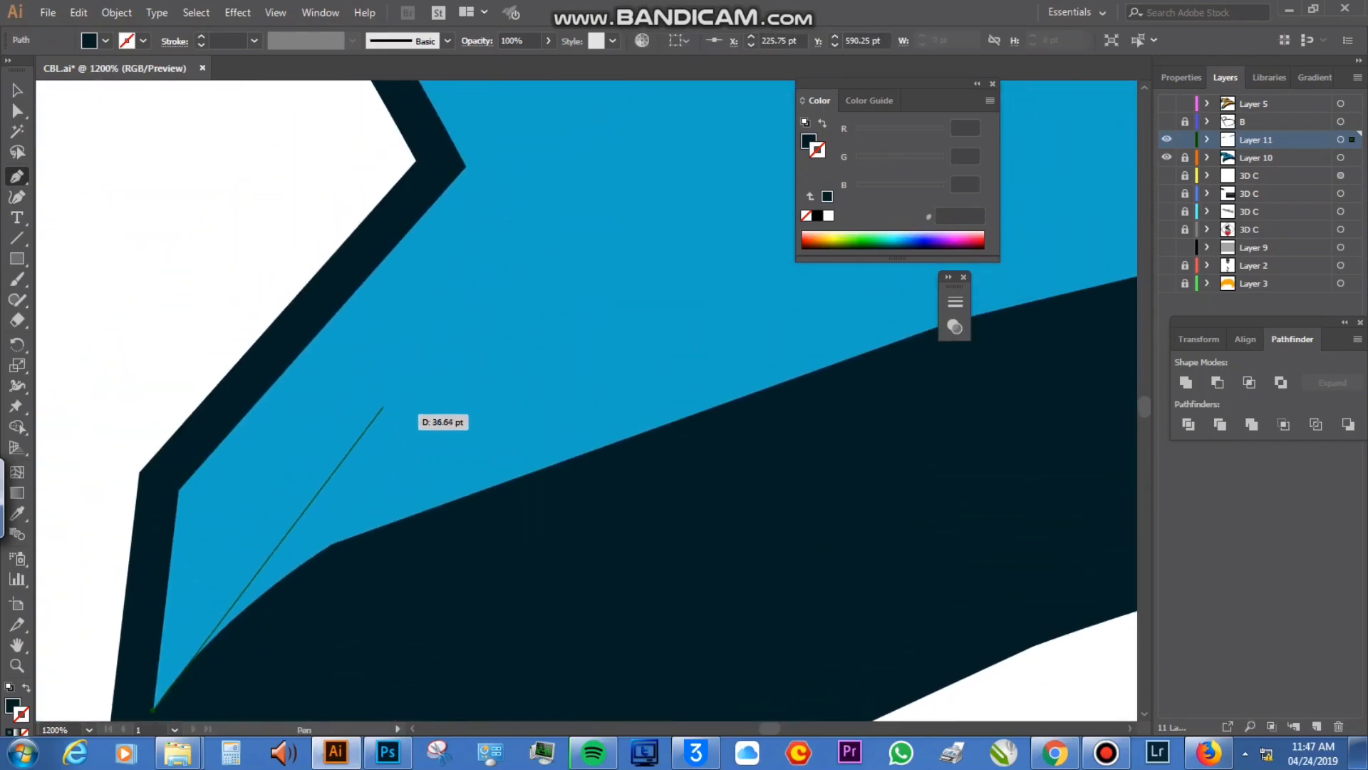
pyautogui.moveTo(490, 291); pyautogui.dragTo(650, 176)
pyautogui.keyDown('alt'); pyautogui.click(490, 291); pyautogui.keyUp('alt')
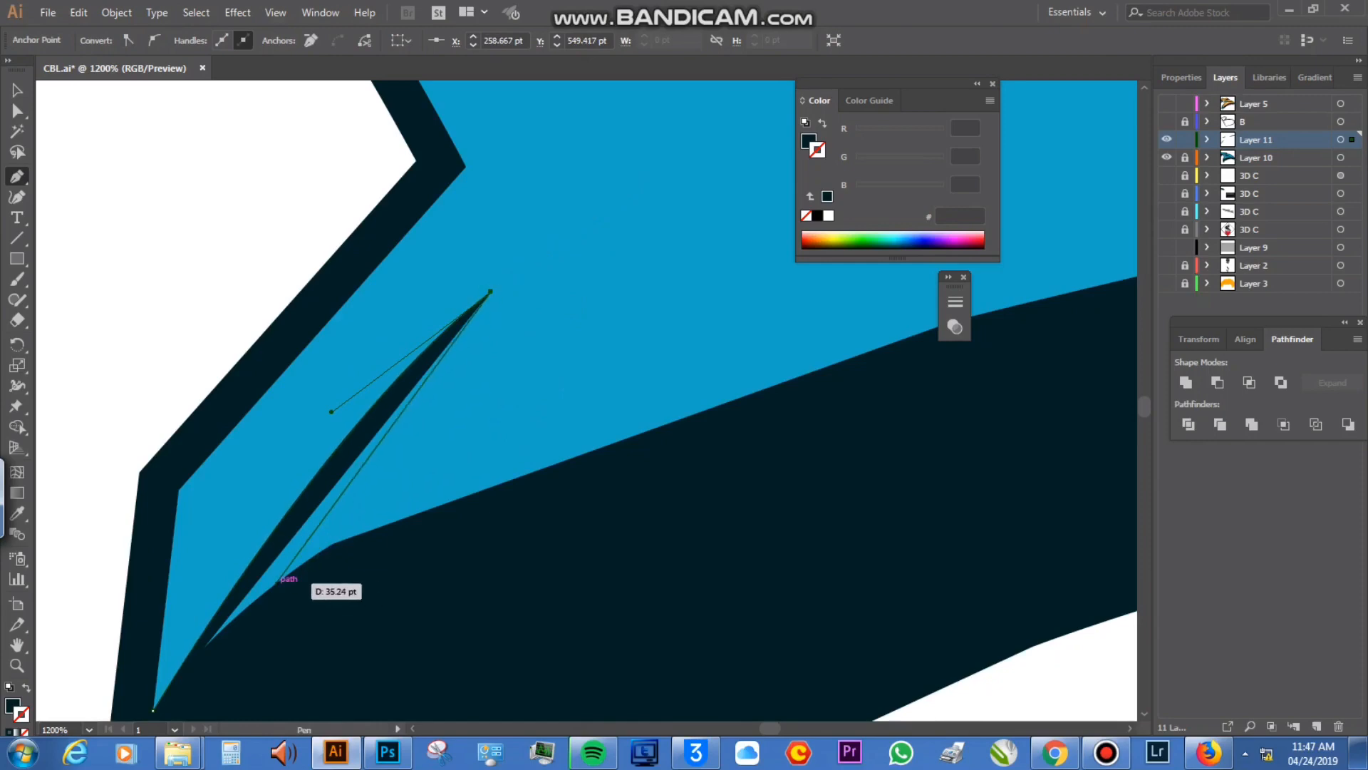
pyautogui.moveTo(327, 553); pyautogui.dragTo(309, 637)
pyautogui.moveTo(154, 709); pyautogui.dragTo(299, 620)
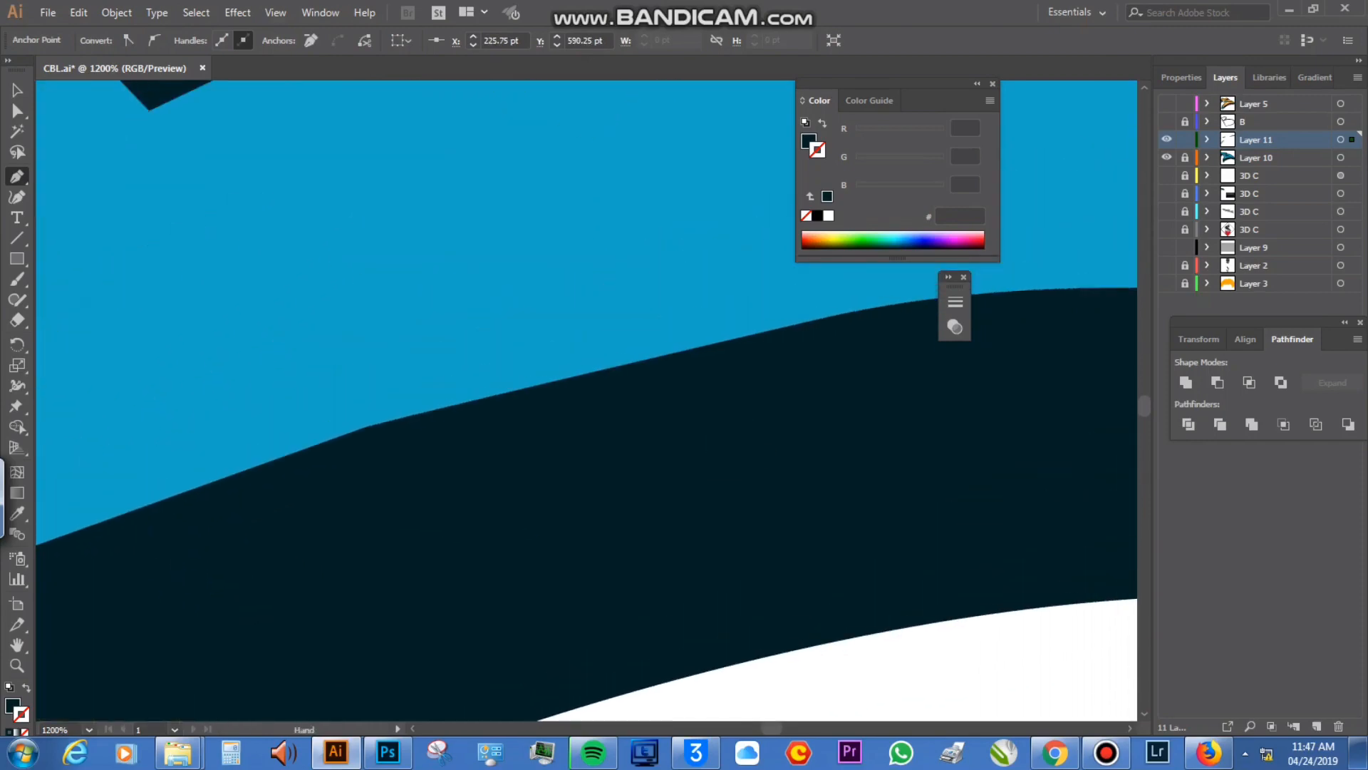
# Step: Draw a bent, tapering dark spike from the tail tip into the blue body with the Pen tool and deselect it
pyautogui.moveTo(1069, 428); pyautogui.dragTo(285, 552)
pyautogui.moveTo(1041, 356); pyautogui.dragTo(576, 324)
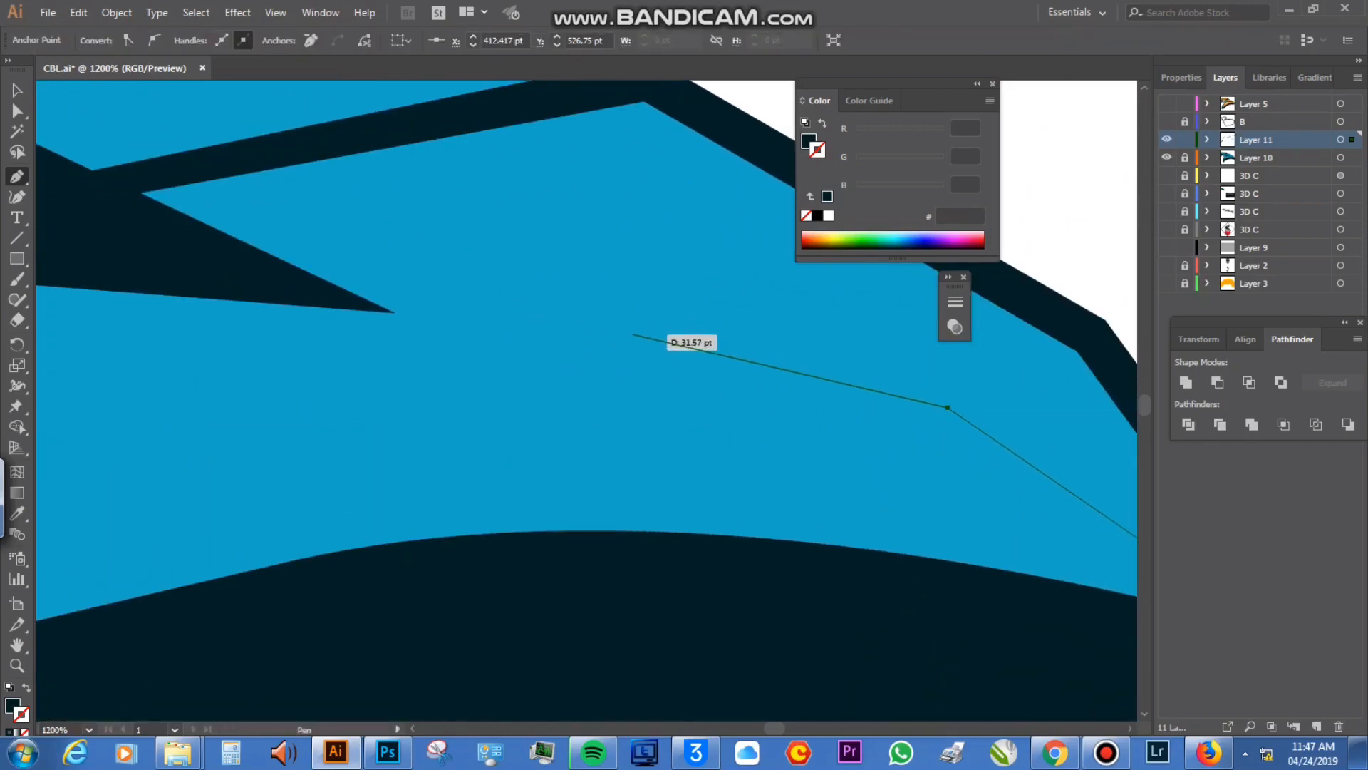
pyautogui.moveTo(632, 335); pyautogui.dragTo(317, 162)
pyautogui.press('space')
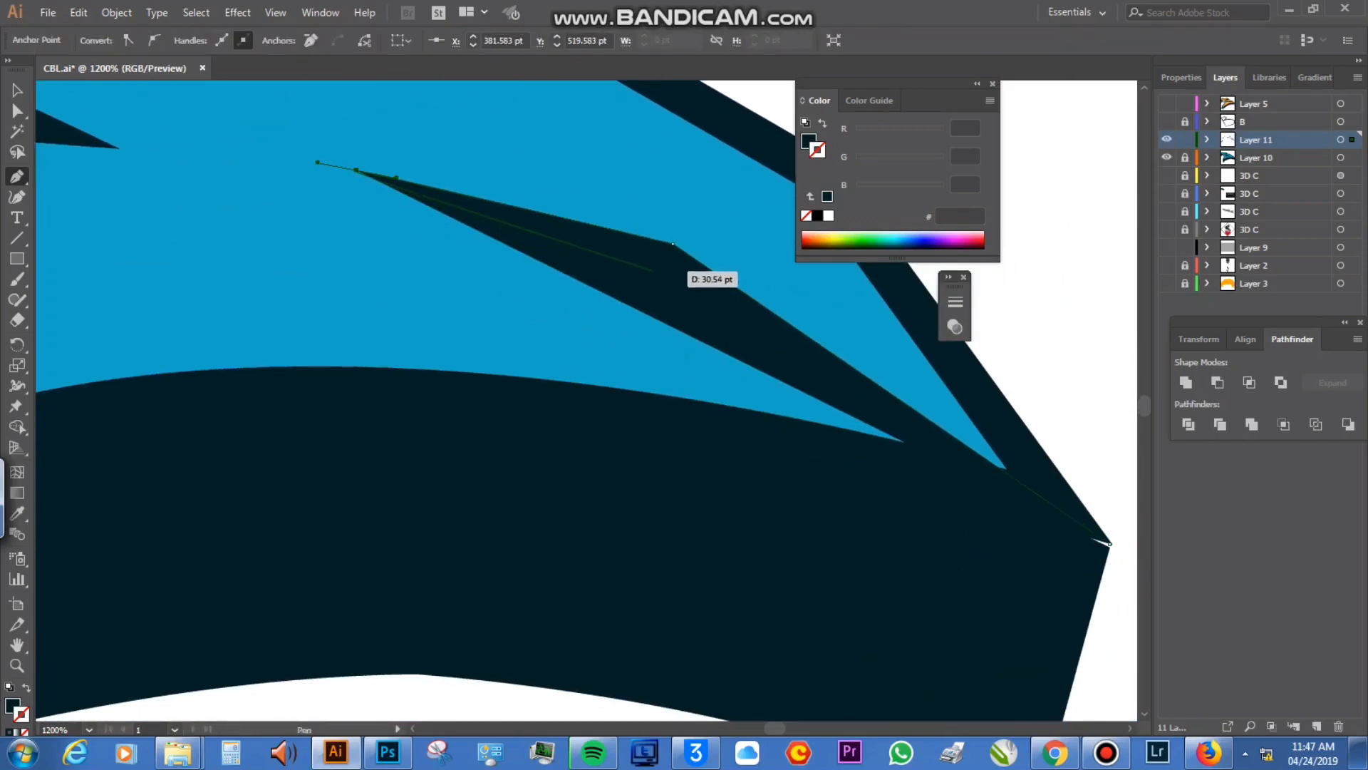
pyautogui.click(652, 269)
pyautogui.moveTo(892, 471); pyautogui.dragTo(985, 562)
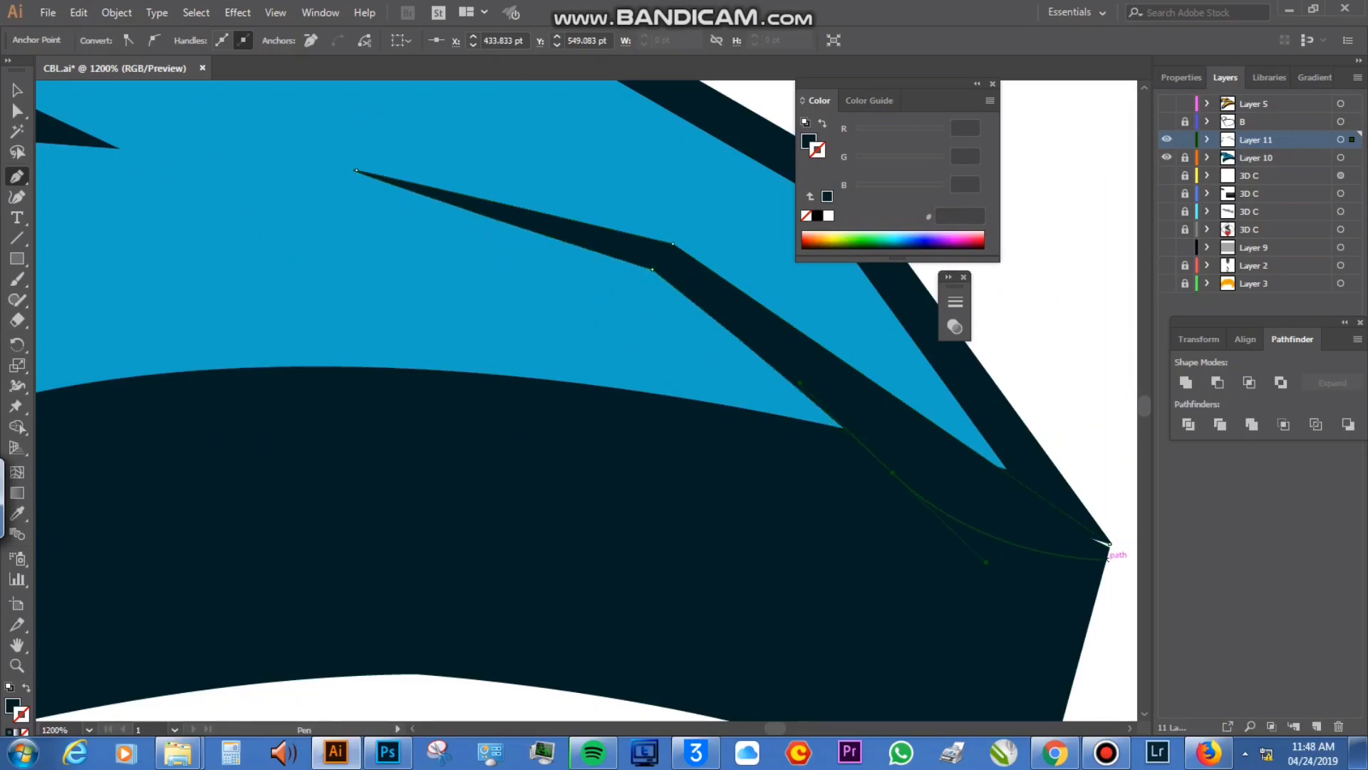
pyautogui.press('v')
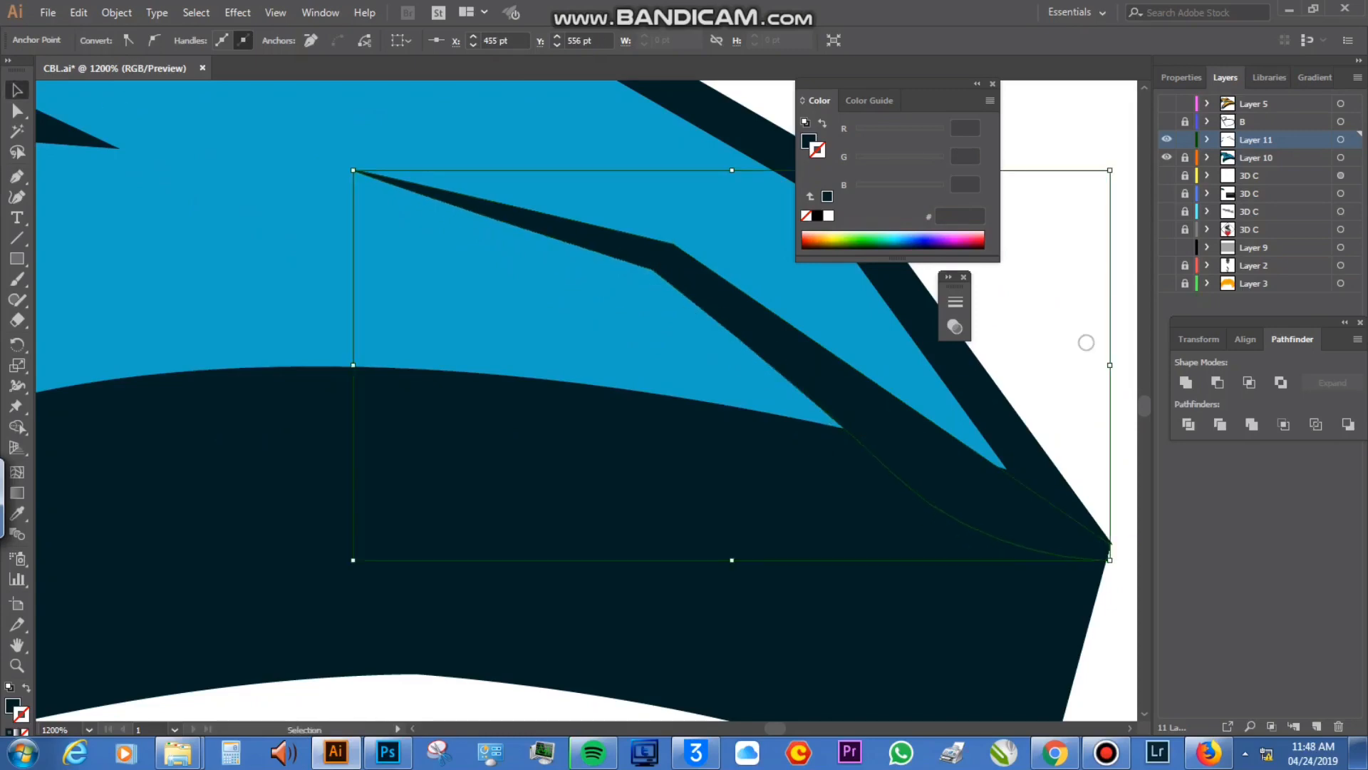
pyautogui.click(1086, 342)
# Step: Draw a curved dark hook shape rising from the beak's depth shape into the blue head and deselect it
pyautogui.press('space')
pyautogui.moveTo(122, 171)
pyautogui.mouseDown()
pyautogui.moveTo(388, 346)
pyautogui.moveTo(1102, 671)
pyautogui.mouseUp()
pyautogui.moveTo(178, 270)
pyautogui.mouseDown()
pyautogui.moveTo(653, 434)
pyautogui.moveTo(1040, 620)
pyautogui.moveTo(1084, 503)
pyautogui.moveTo(1065, 487)
pyautogui.mouseUp()
pyautogui.click(233, 484)
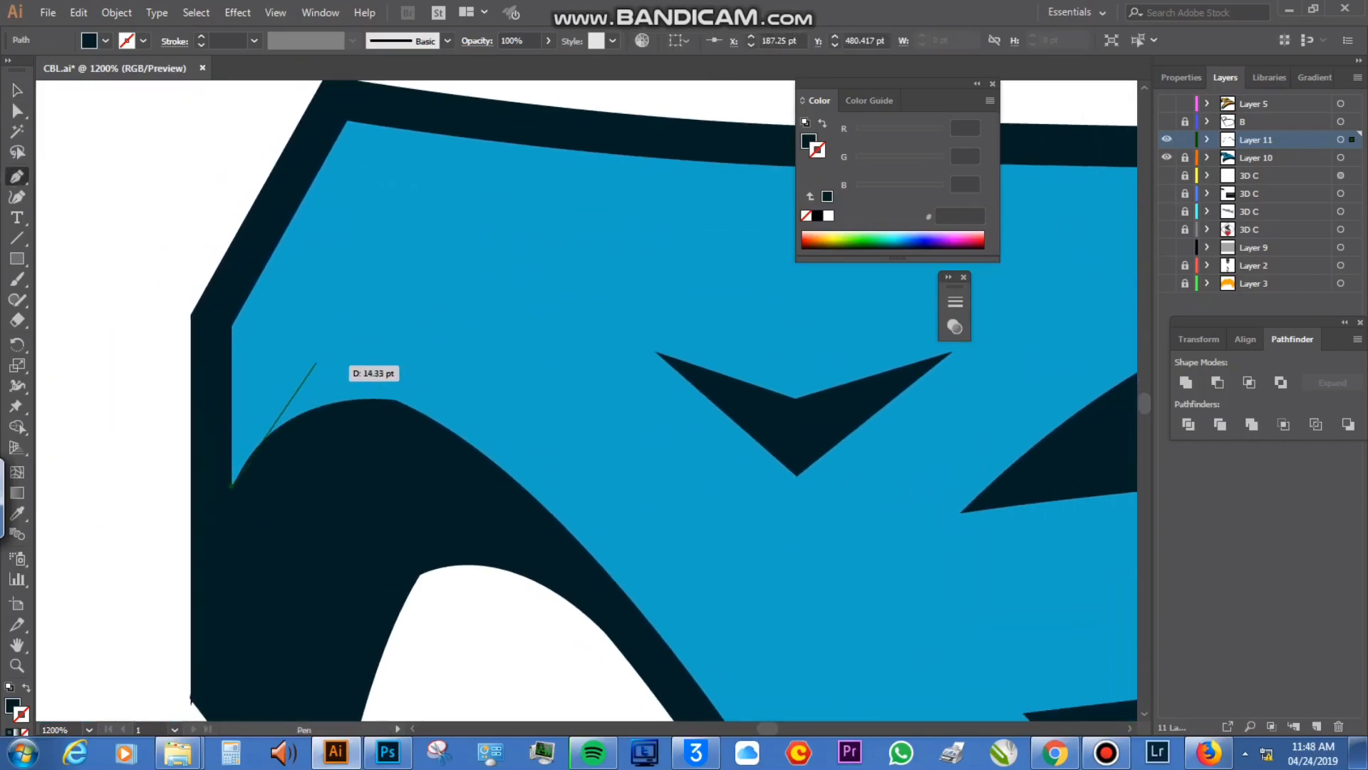
pyautogui.moveTo(334, 334); pyautogui.dragTo(413, 267)
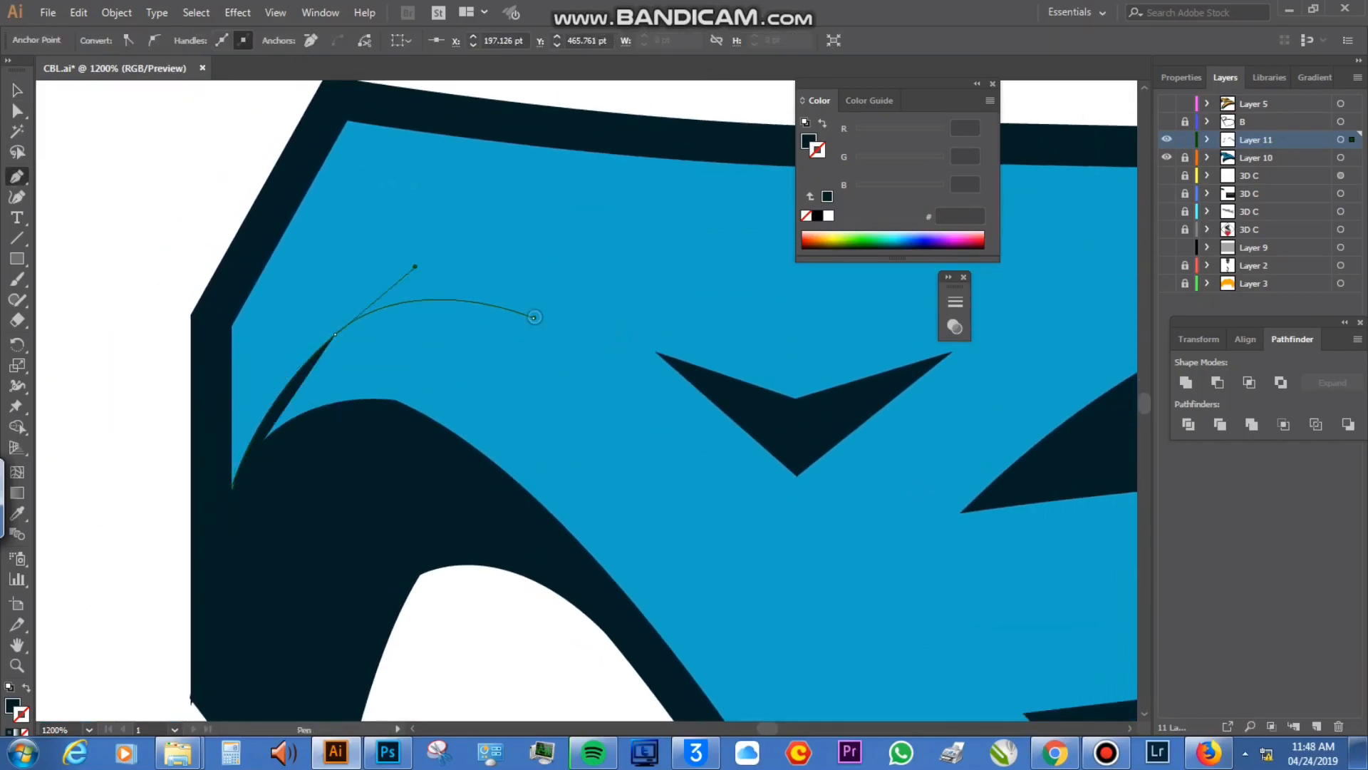
pyautogui.click(534, 317)
pyautogui.moveTo(377, 351); pyautogui.dragTo(336, 393)
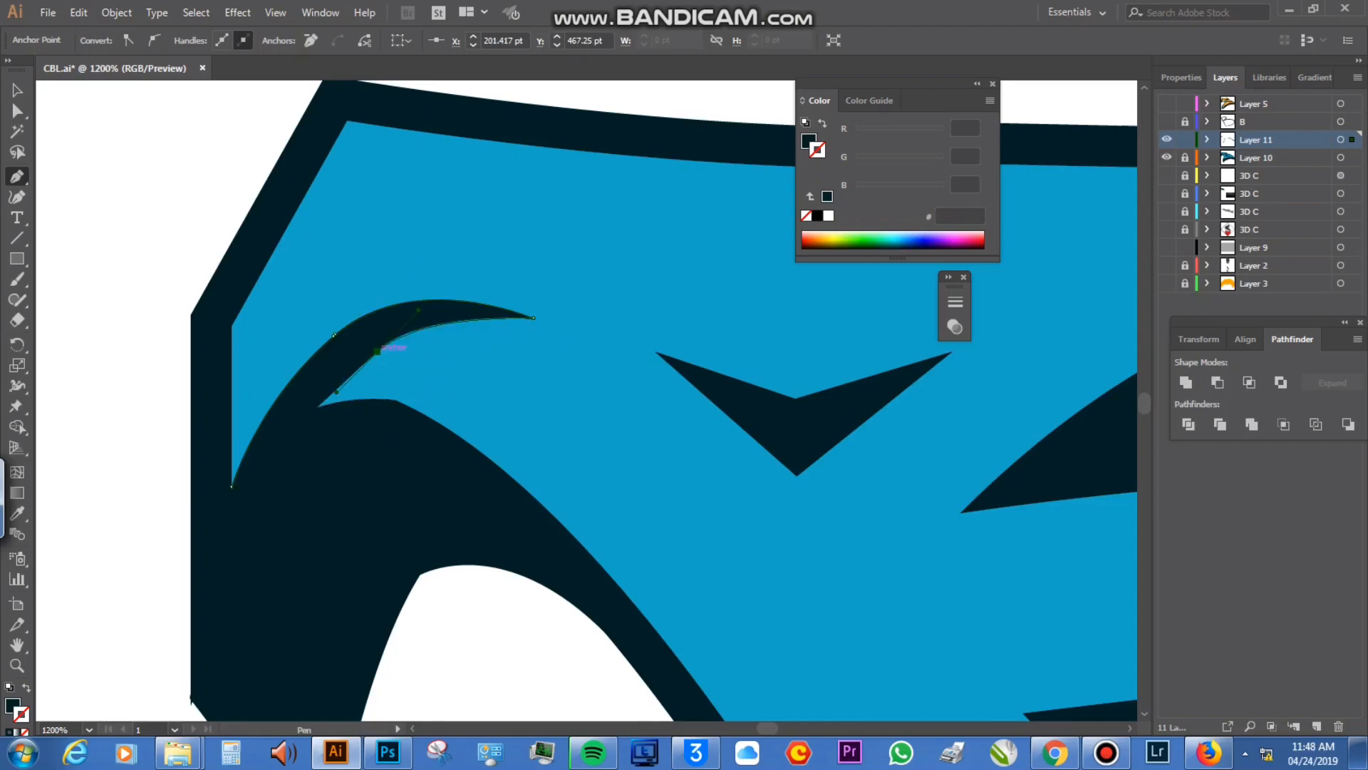
pyautogui.click(233, 485)
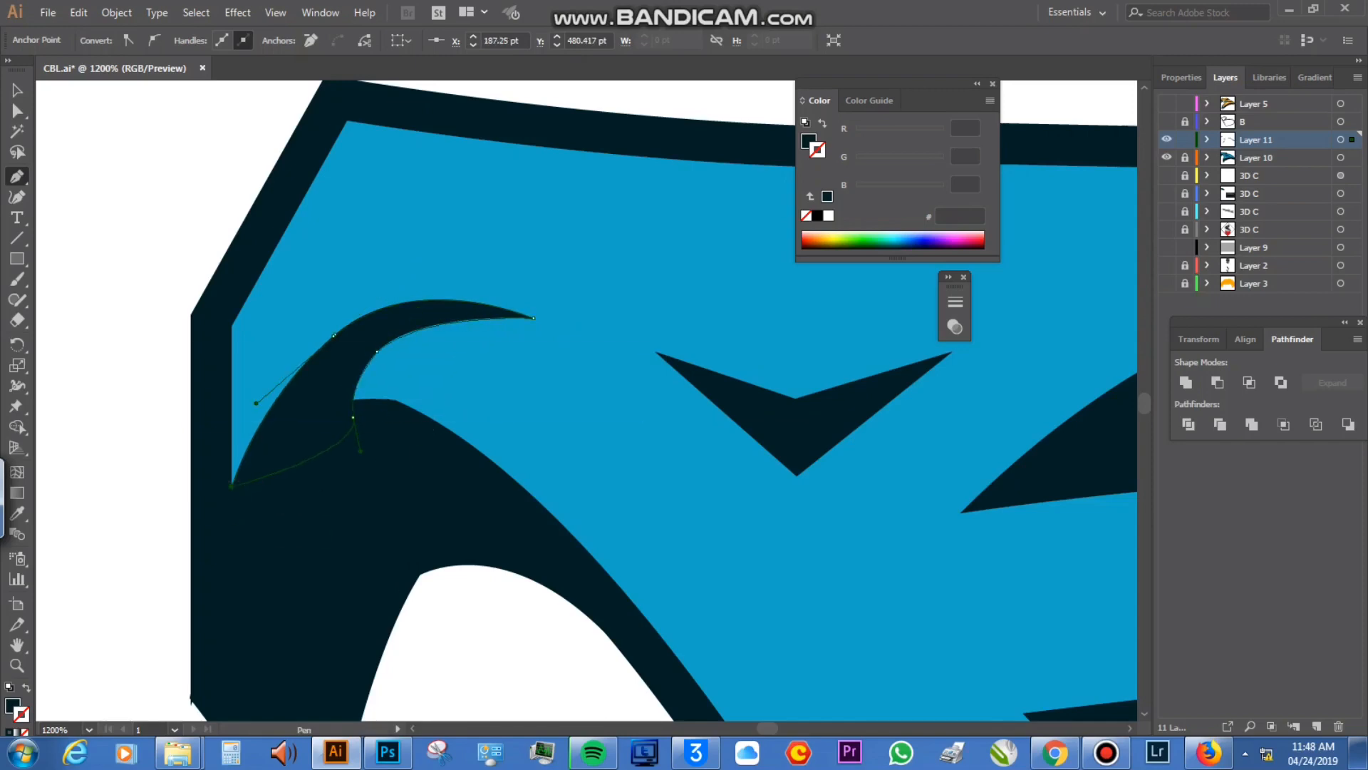
pyautogui.press('v')
pyautogui.hotkey('ctrl', 'shift', 'a')
# Step: Draw a long, tapering dark detail shape inside the back's upper outline, bending down along its rear edge
pyautogui.moveTo(712, 427); pyautogui.dragTo(237, 202)
pyautogui.moveTo(641, 427); pyautogui.dragTo(275, 117)
pyautogui.press('p')
pyautogui.moveTo(428, 214); pyautogui.dragTo(776, 597)
pyautogui.moveTo(423, 239); pyautogui.dragTo(554, 299)
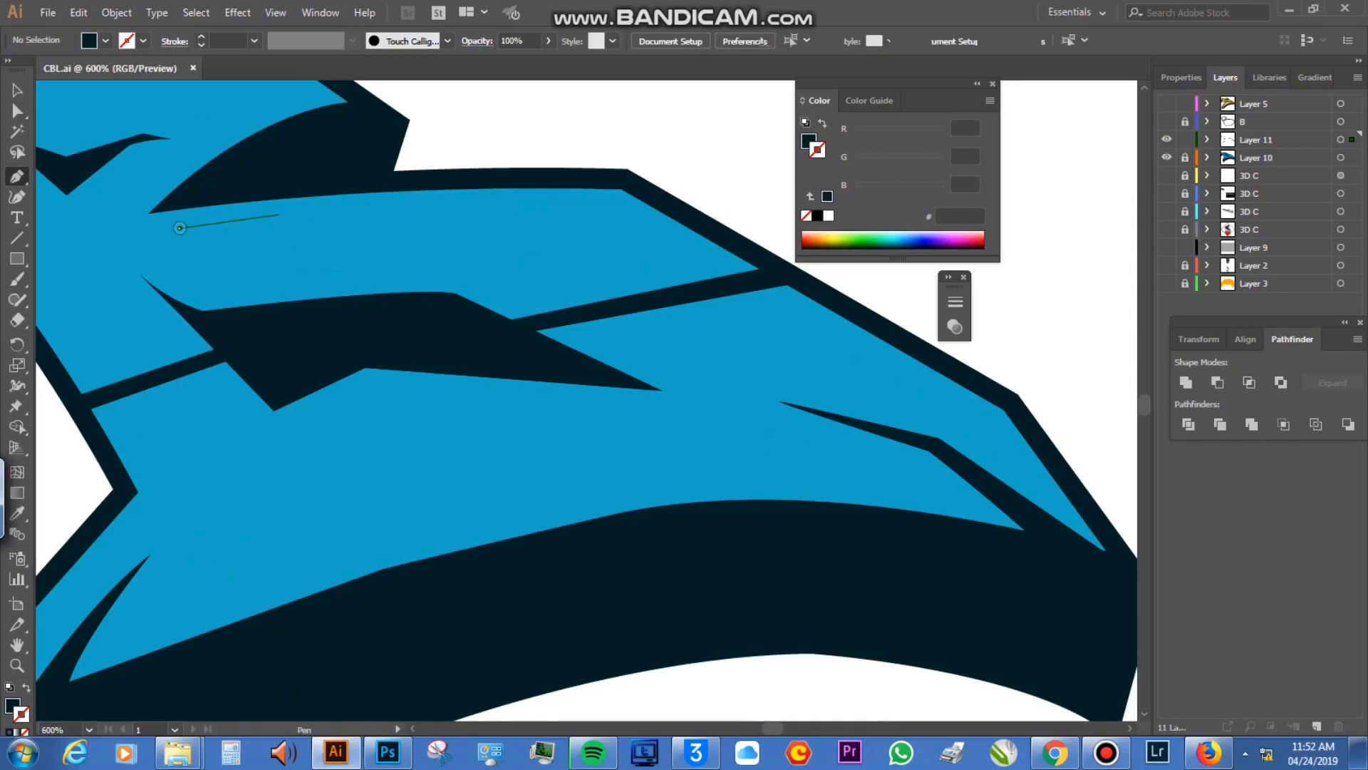
pyautogui.moveTo(612, 207); pyautogui.dragTo(597, 231)
pyautogui.click(721, 266)
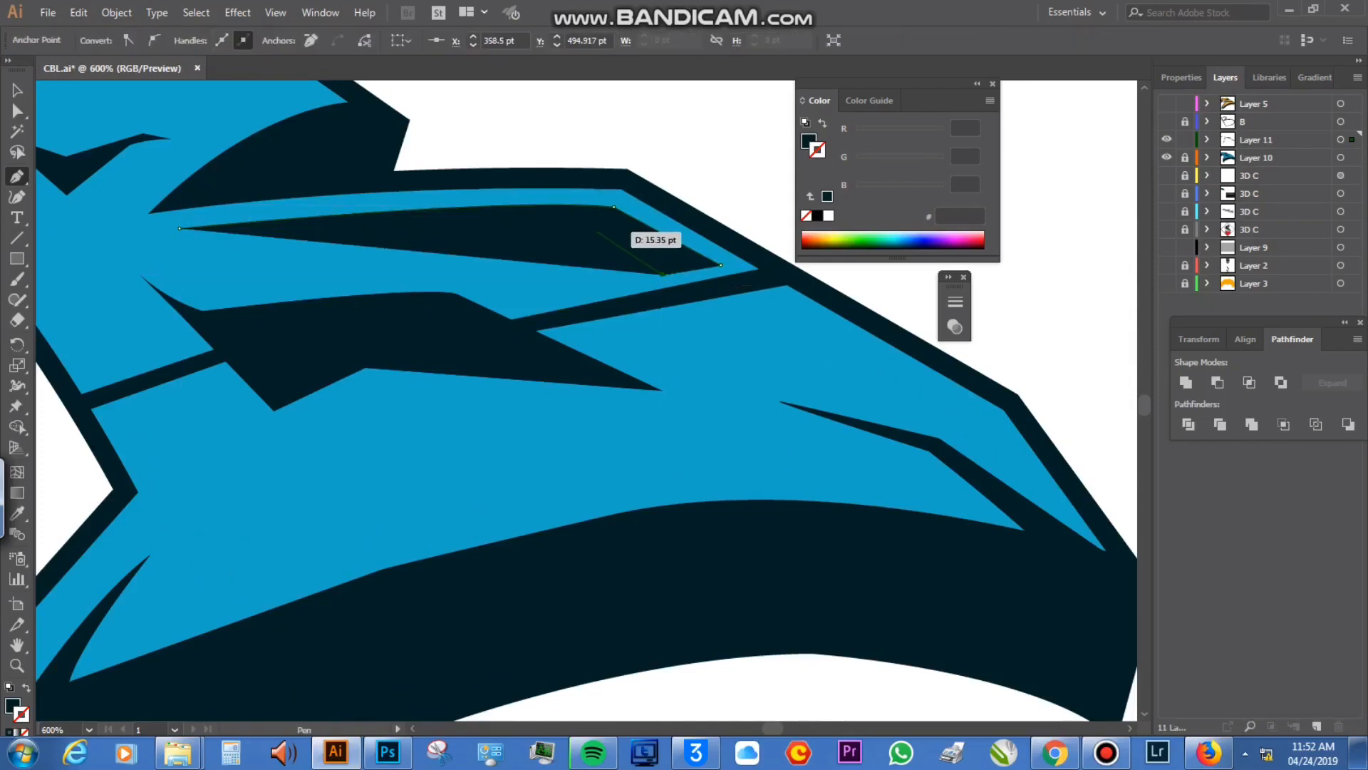
pyautogui.click(595, 232)
pyautogui.moveTo(180, 228); pyautogui.dragTo(91, 237)
# Step: Draw an angular, tapering dark band that follows the lower edge of the body opening and deselect it
pyautogui.press('space')
pyautogui.moveTo(498, 570); pyautogui.dragTo(398, 351)
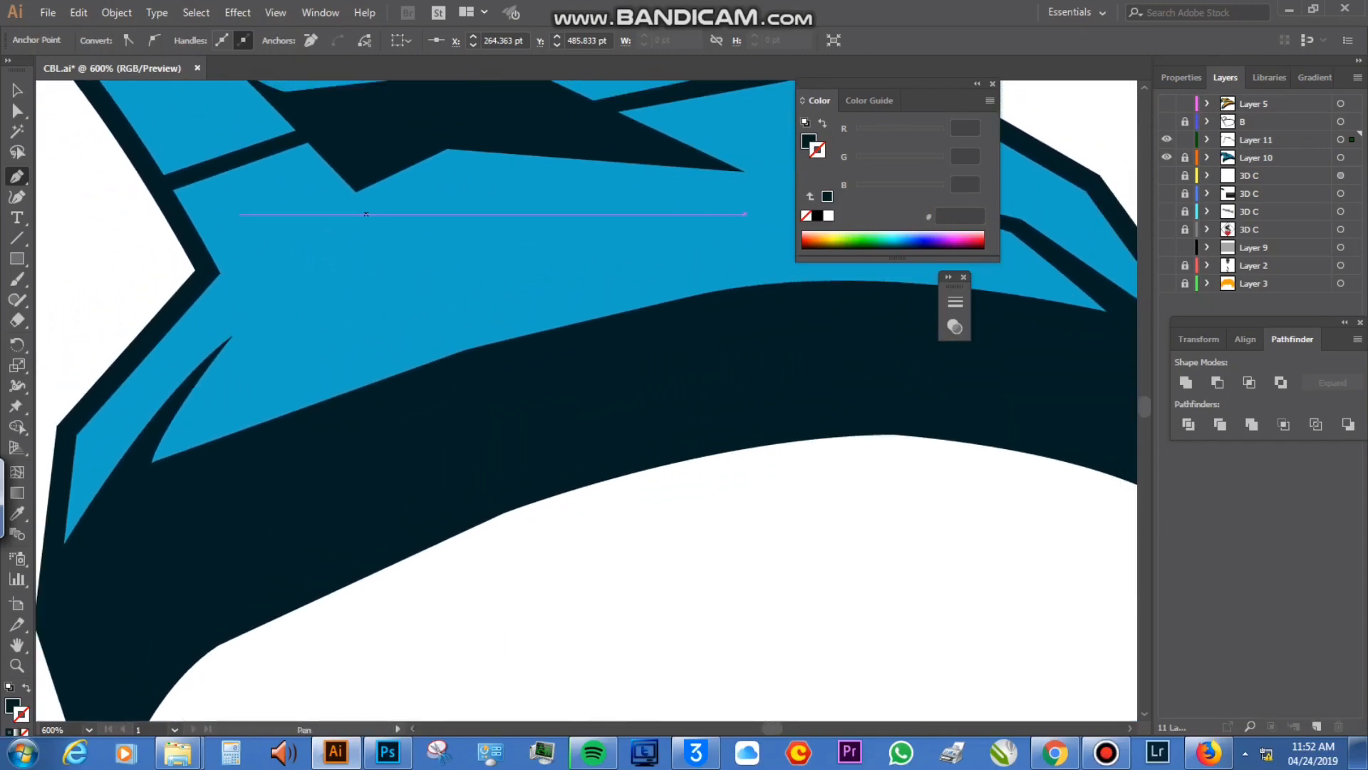
pyautogui.click(300, 158)
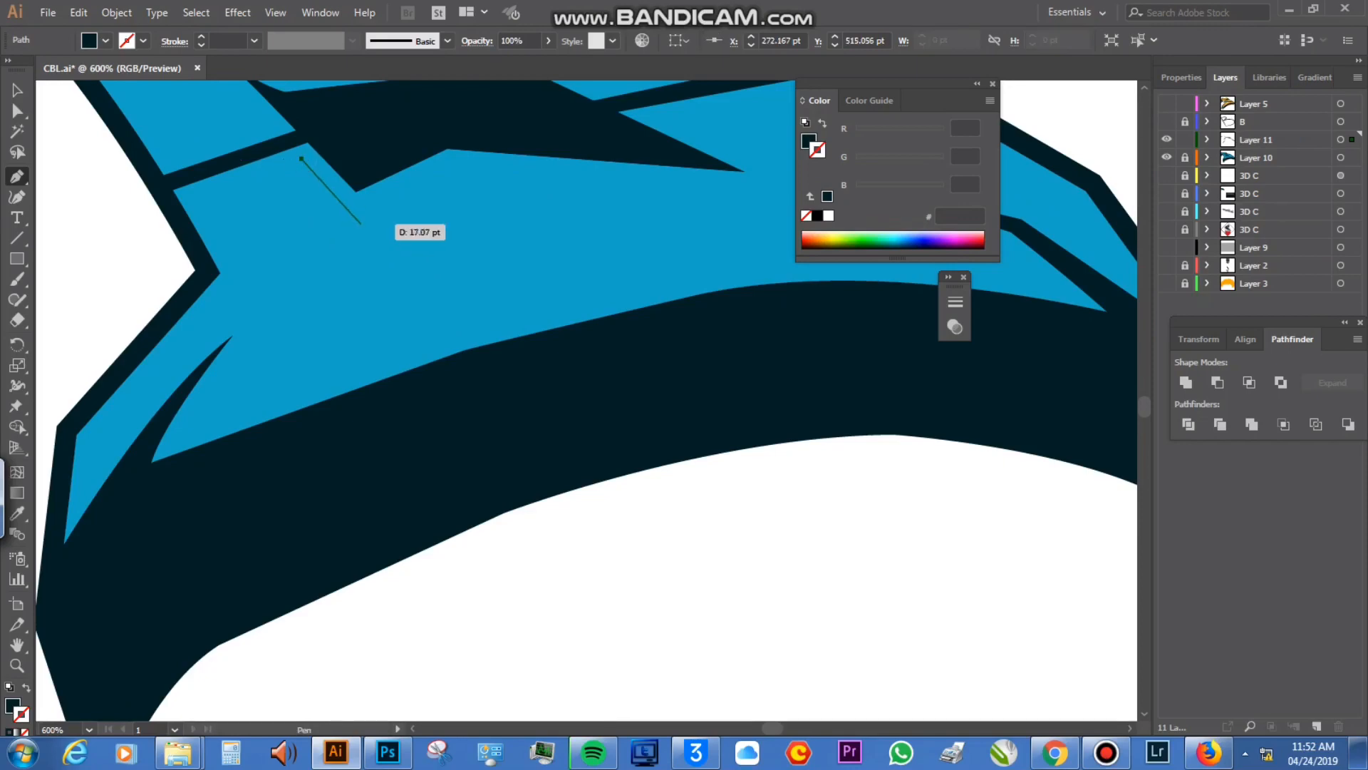
pyautogui.click(349, 216)
pyautogui.click(454, 172)
pyautogui.click(724, 182)
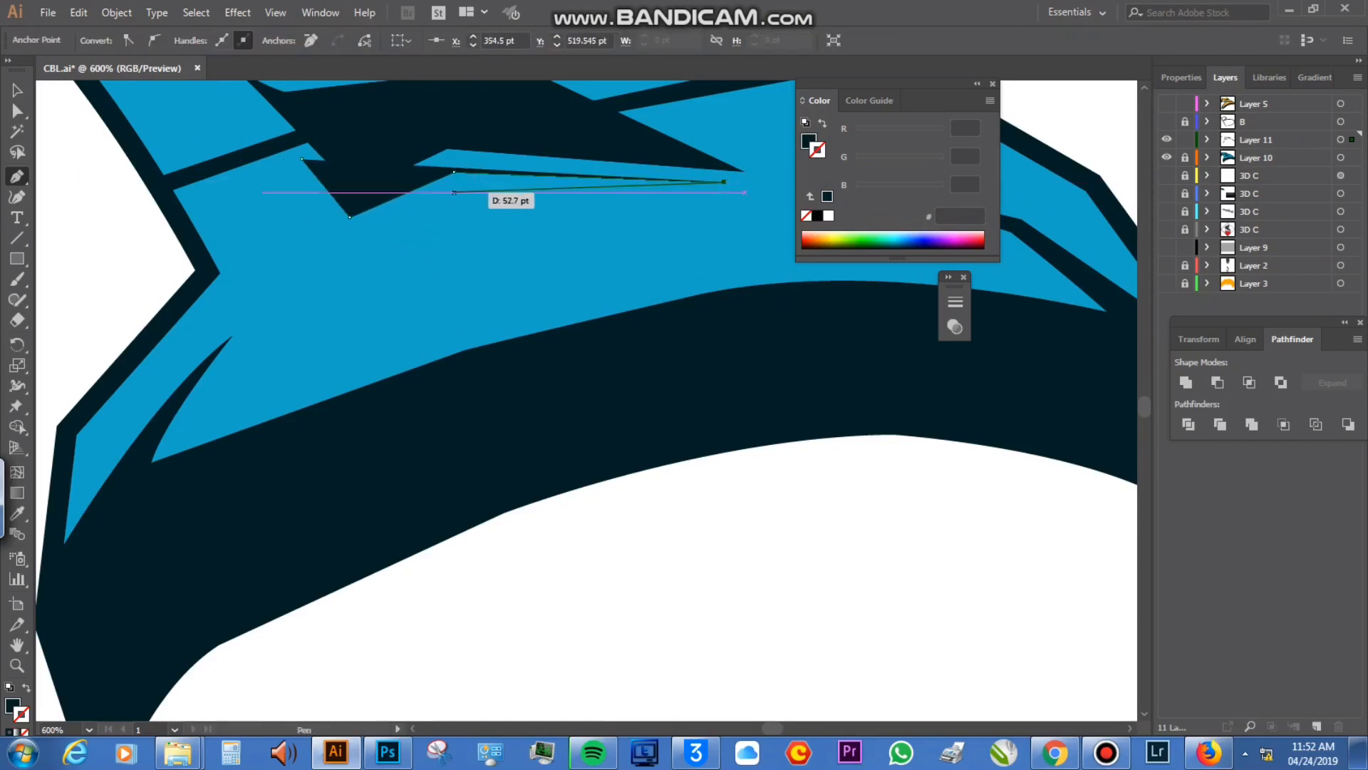
pyautogui.click(462, 192)
pyautogui.click(329, 245)
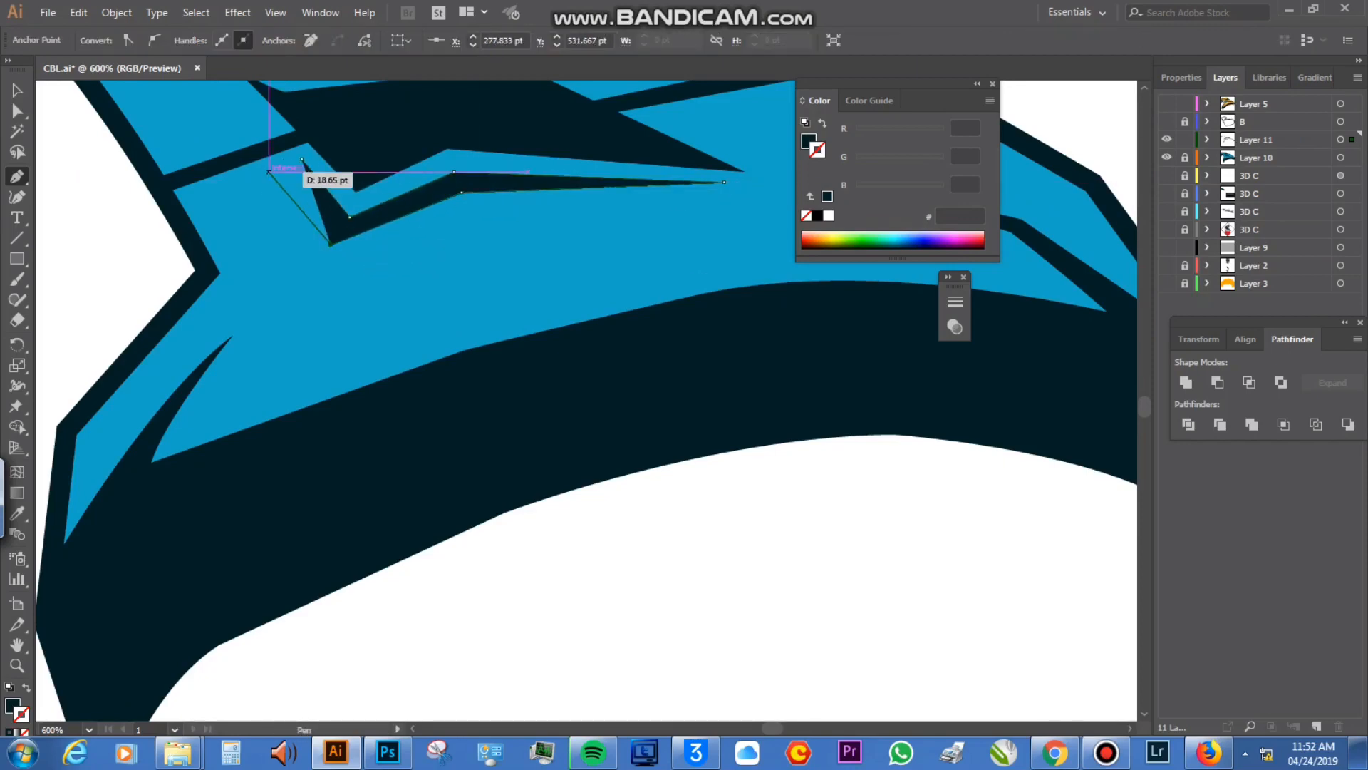
pyautogui.click(269, 171)
pyautogui.click(300, 158)
pyautogui.press('v')
pyautogui.hotkey('ctrl', 'shift', 'a')
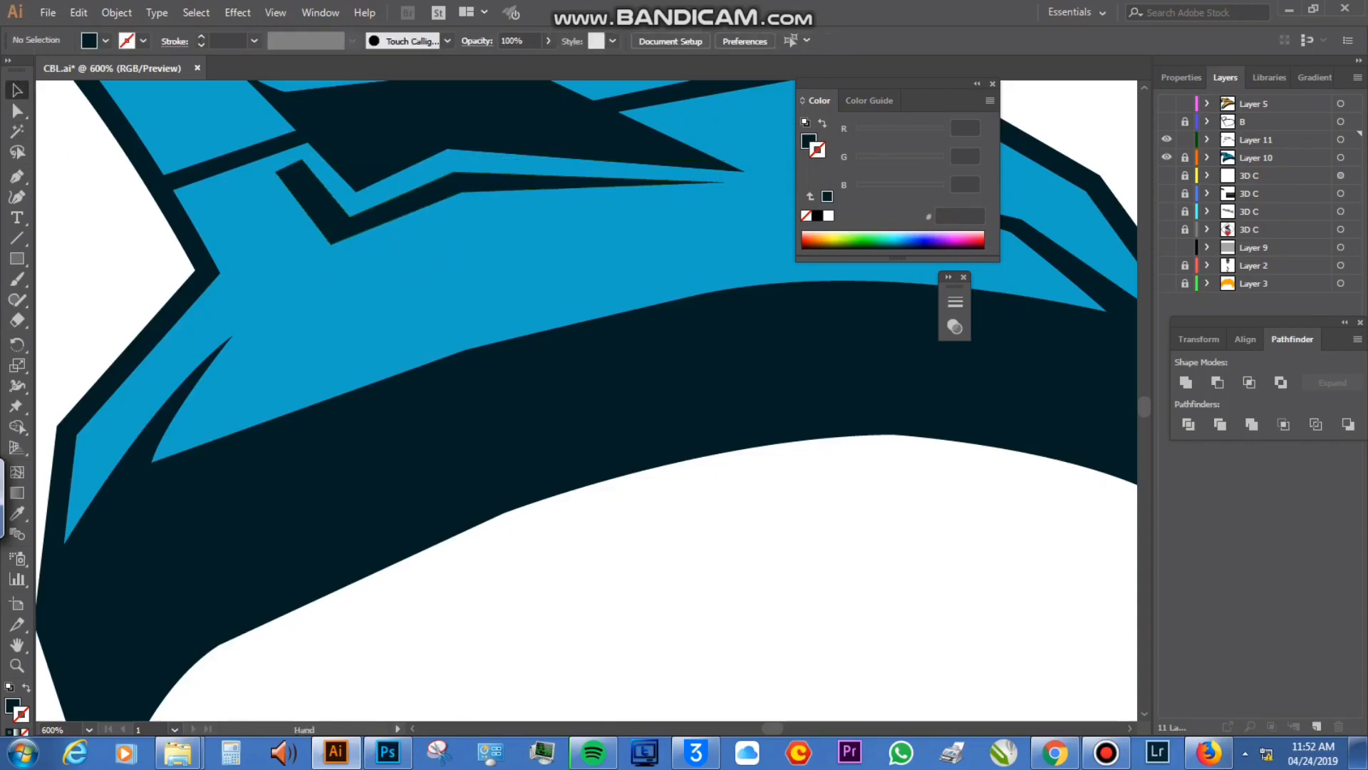
# Step: Draw a dark detail shape inside the upper outline of the rear body section with the Pen tool
pyautogui.moveTo(642, 371); pyautogui.dragTo(262, 457)
pyautogui.press('p')
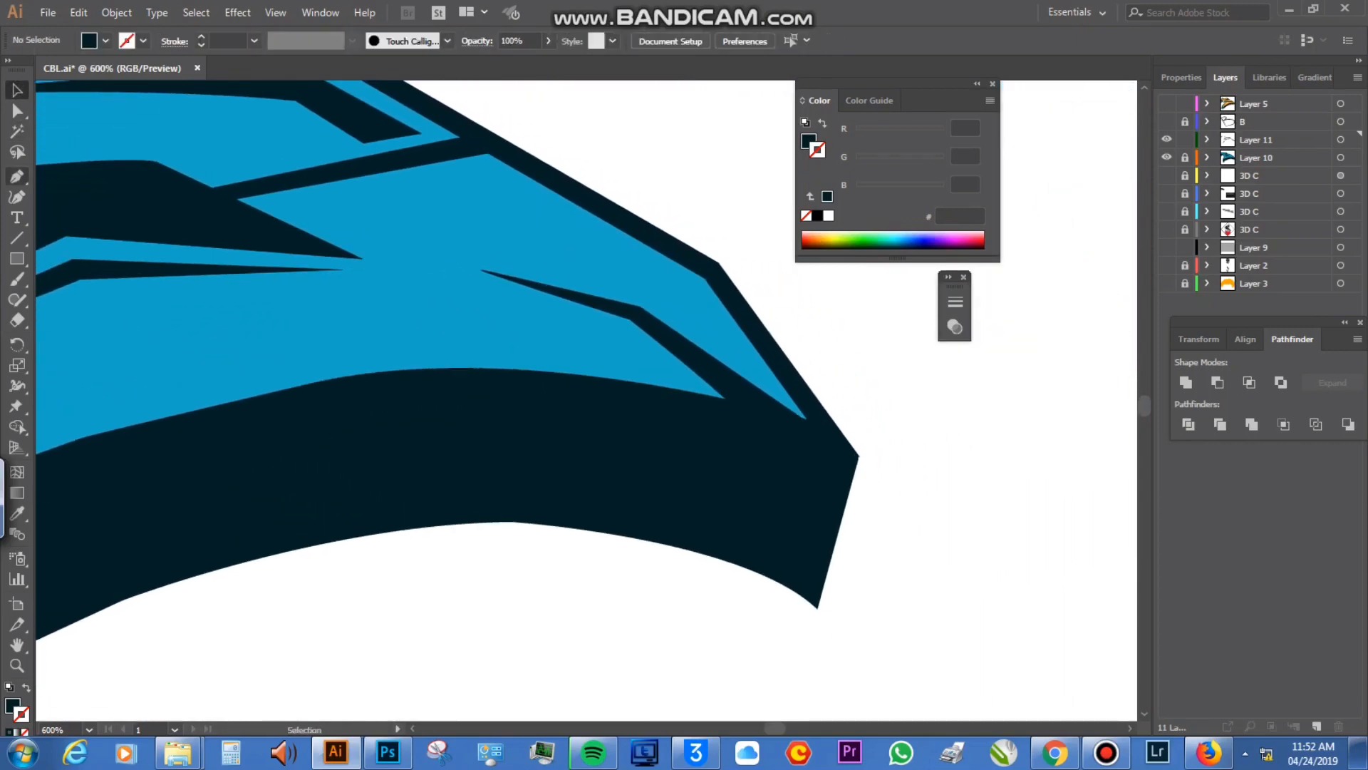
pyautogui.moveTo(426, 182); pyautogui.dragTo(1125, 505)
pyautogui.click(646, 269)
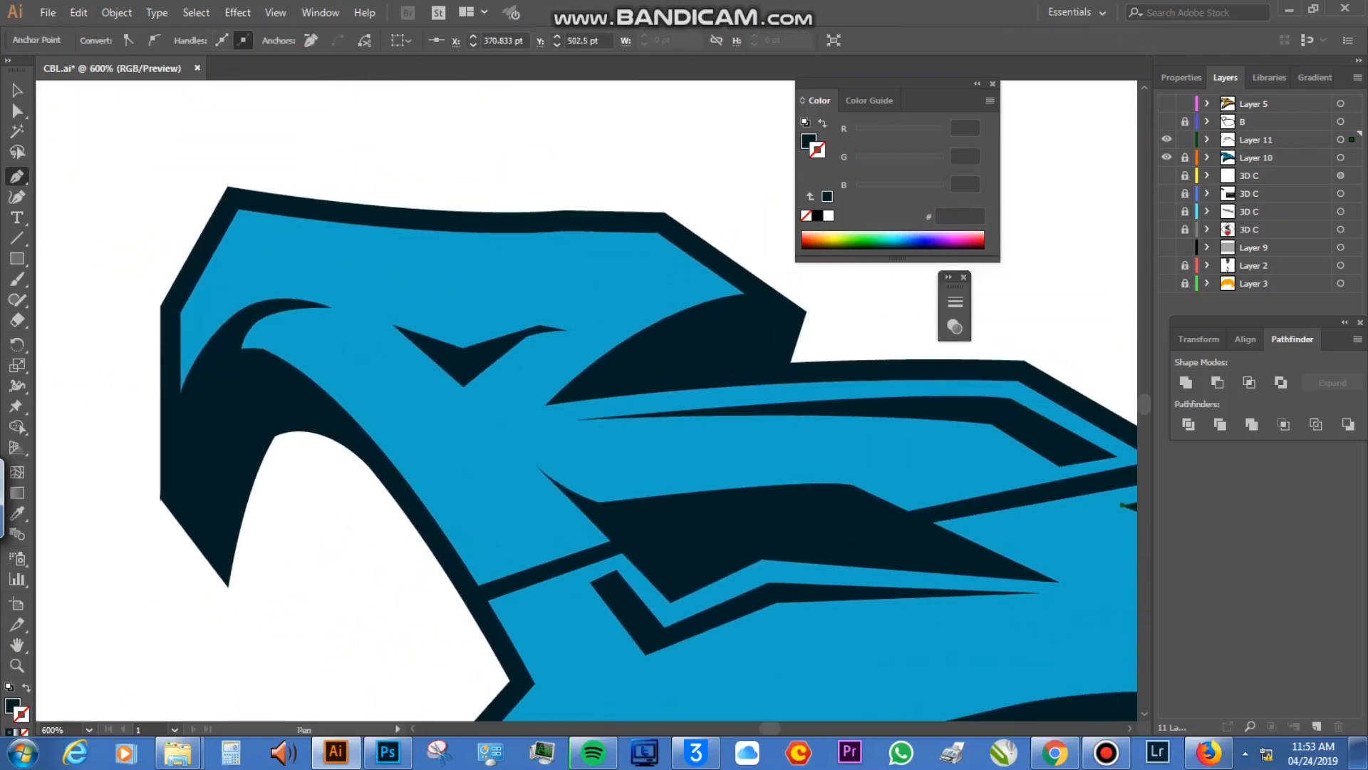
# Step: Draw a long, tapering dark detail shape inside the head's upper outline, bending down at the back of the head
pyautogui.click(697, 287)
pyautogui.click(653, 257)
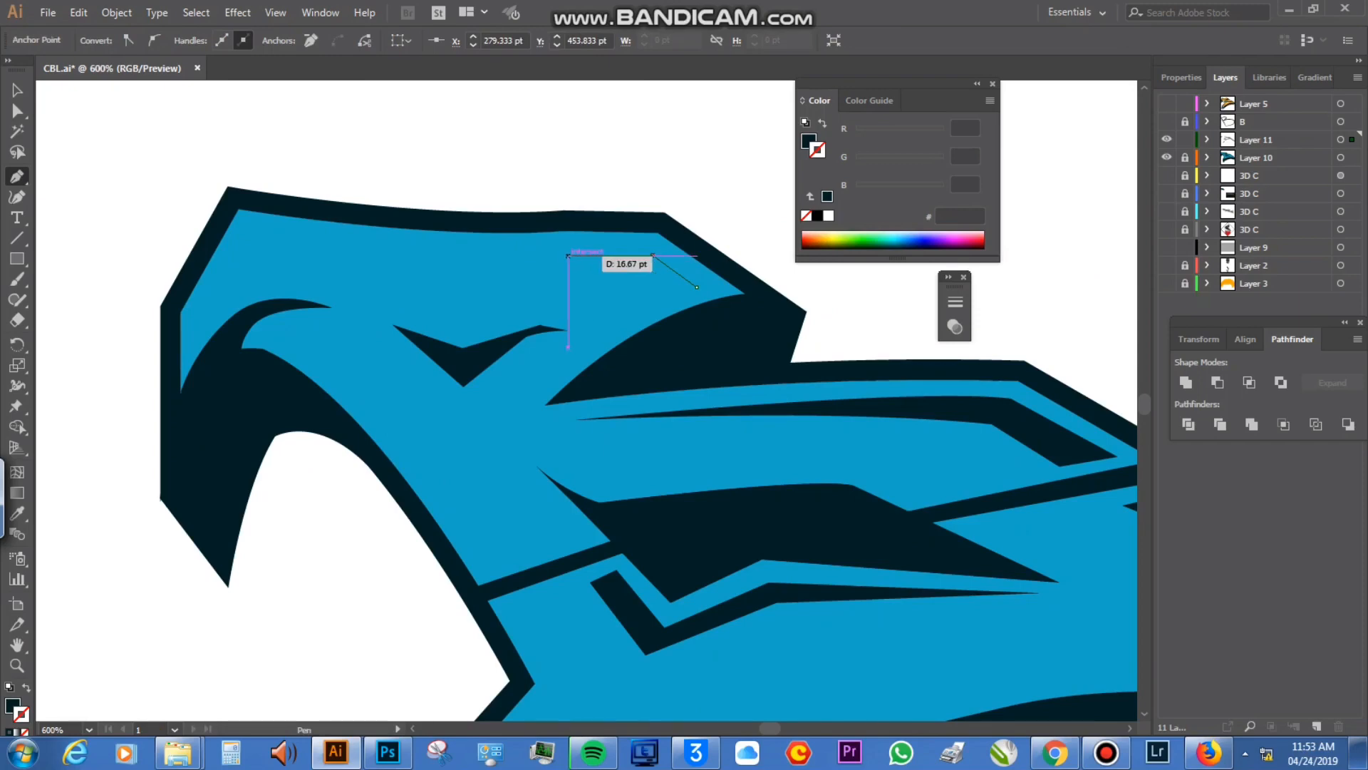
pyautogui.moveTo(574, 258); pyautogui.dragTo(572, 254)
pyautogui.moveTo(332, 245); pyautogui.dragTo(291, 231)
pyautogui.moveTo(576, 277); pyautogui.dragTo(713, 271)
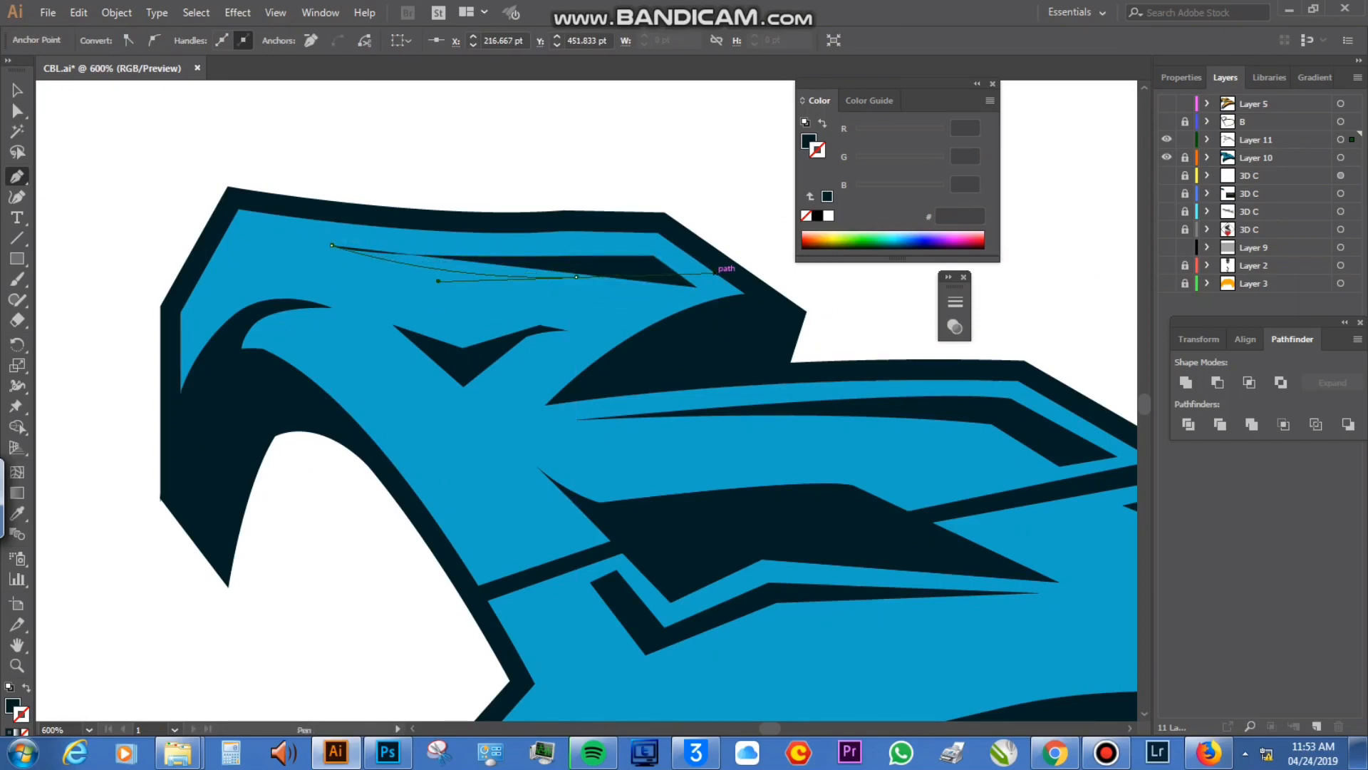
pyautogui.click(576, 277)
pyautogui.click(639, 279)
pyautogui.click(660, 298)
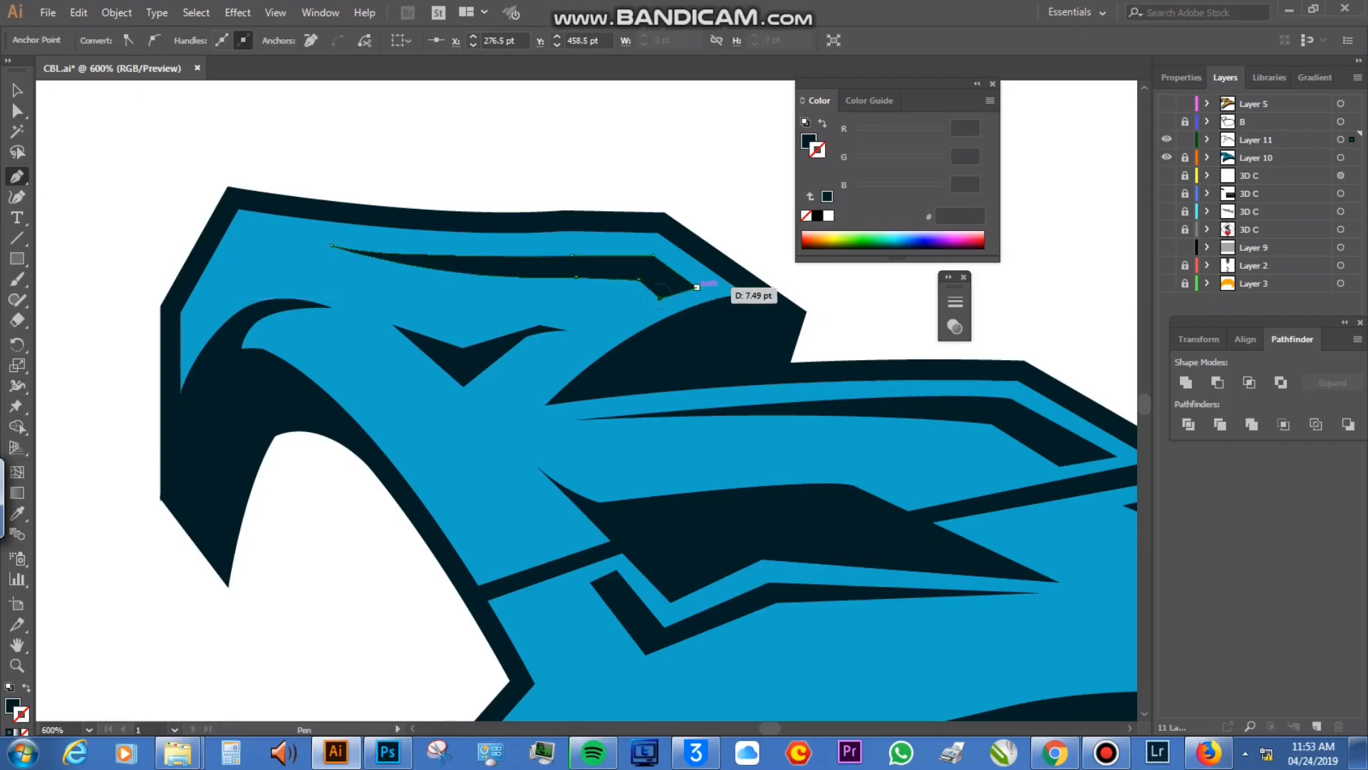
pyautogui.click(697, 288)
# Step: Draw a narrow, tapering dark sliver inside the neck's front outline, ending above the neck band, and deselect it
pyautogui.moveTo(768, 415); pyautogui.dragTo(850, 189)
pyautogui.click(426, 157)
pyautogui.moveTo(566, 335); pyautogui.dragTo(618, 428)
pyautogui.click(566, 335)
pyautogui.click(594, 326)
pyautogui.moveTo(426, 157); pyautogui.dragTo(501, 211)
pyautogui.click(17, 90)
pyautogui.click(456, 342)
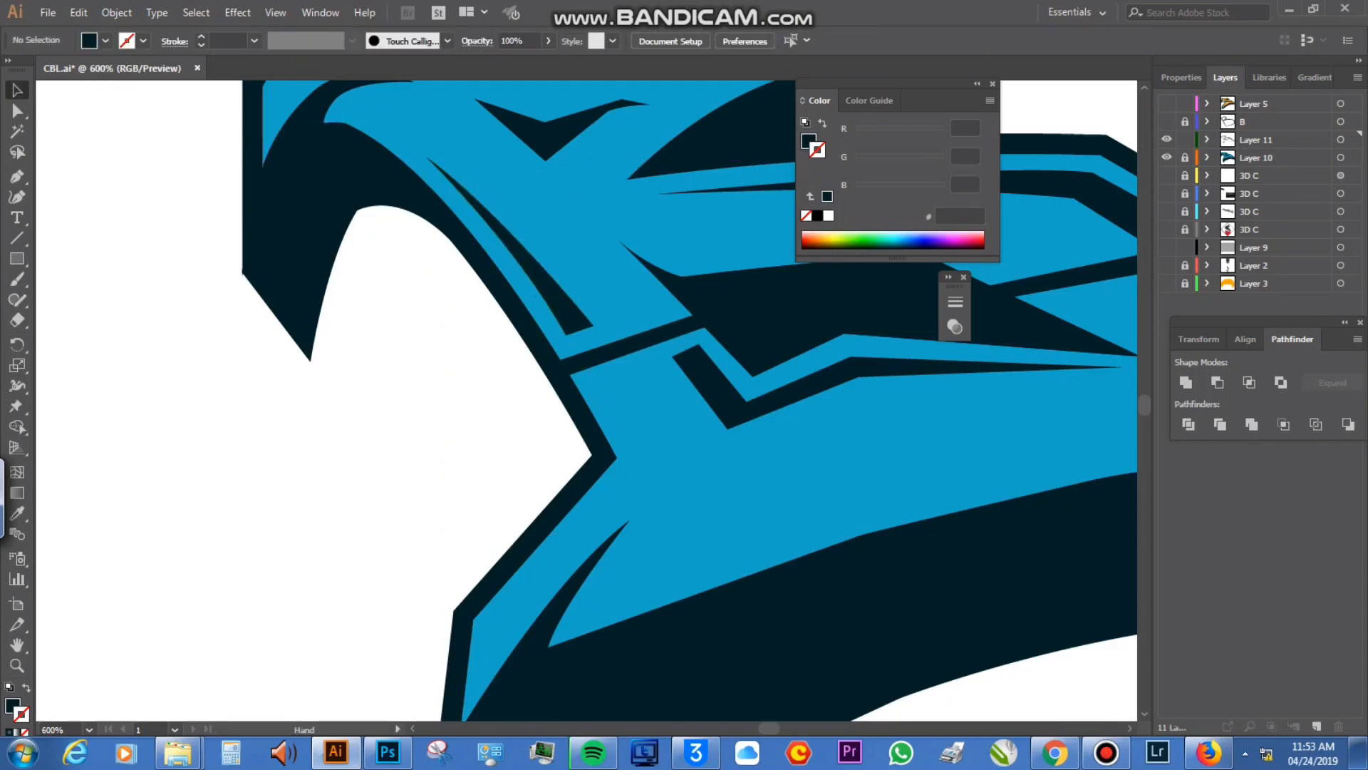
# Step: Select the inner detail shapes on the neck, head, back, rear body and below the body opening, and fill them with ffffff
pyautogui.moveTo(499, 342); pyautogui.dragTo(315, 446)
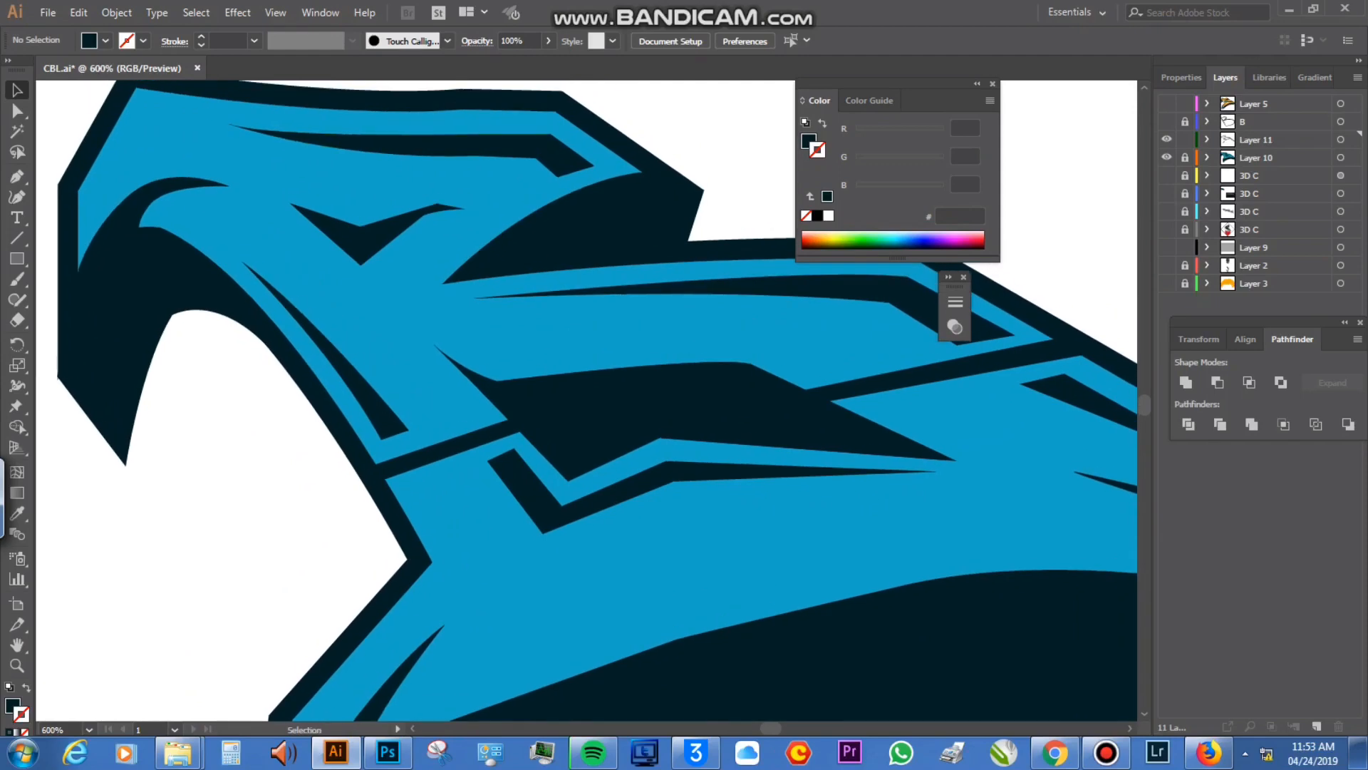
pyautogui.keyDown('shift'); pyautogui.click(385, 409); pyautogui.keyUp('shift')
pyautogui.keyDown('shift'); pyautogui.click(549, 167); pyautogui.keyUp('shift')
pyautogui.keyDown('shift'); pyautogui.click(909, 463); pyautogui.keyUp('shift')
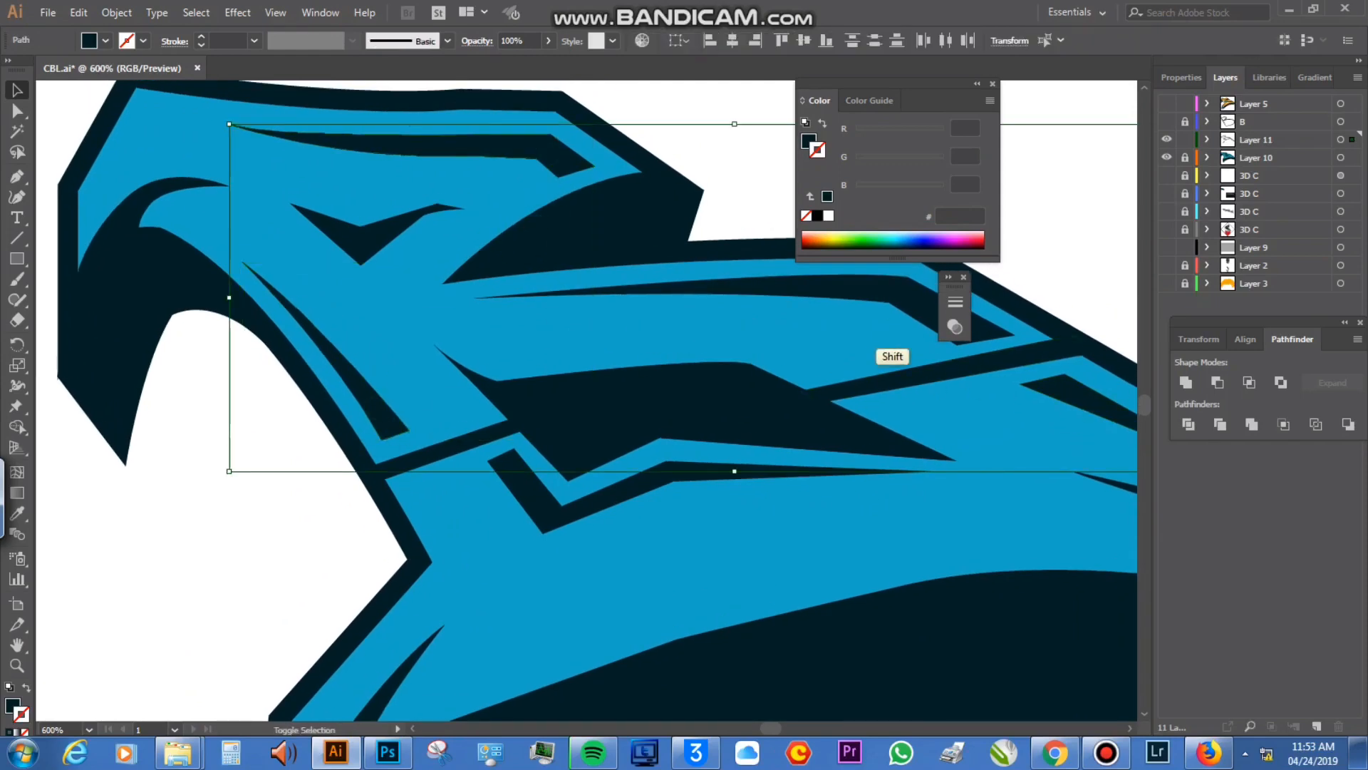
pyautogui.keyDown('shift'); pyautogui.click(891, 321); pyautogui.keyUp('shift')
pyautogui.keyDown('shift'); pyautogui.click(627, 492); pyautogui.keyUp('shift')
pyautogui.keyDown('shift'); pyautogui.click(1125, 486); pyautogui.keyUp('shift')
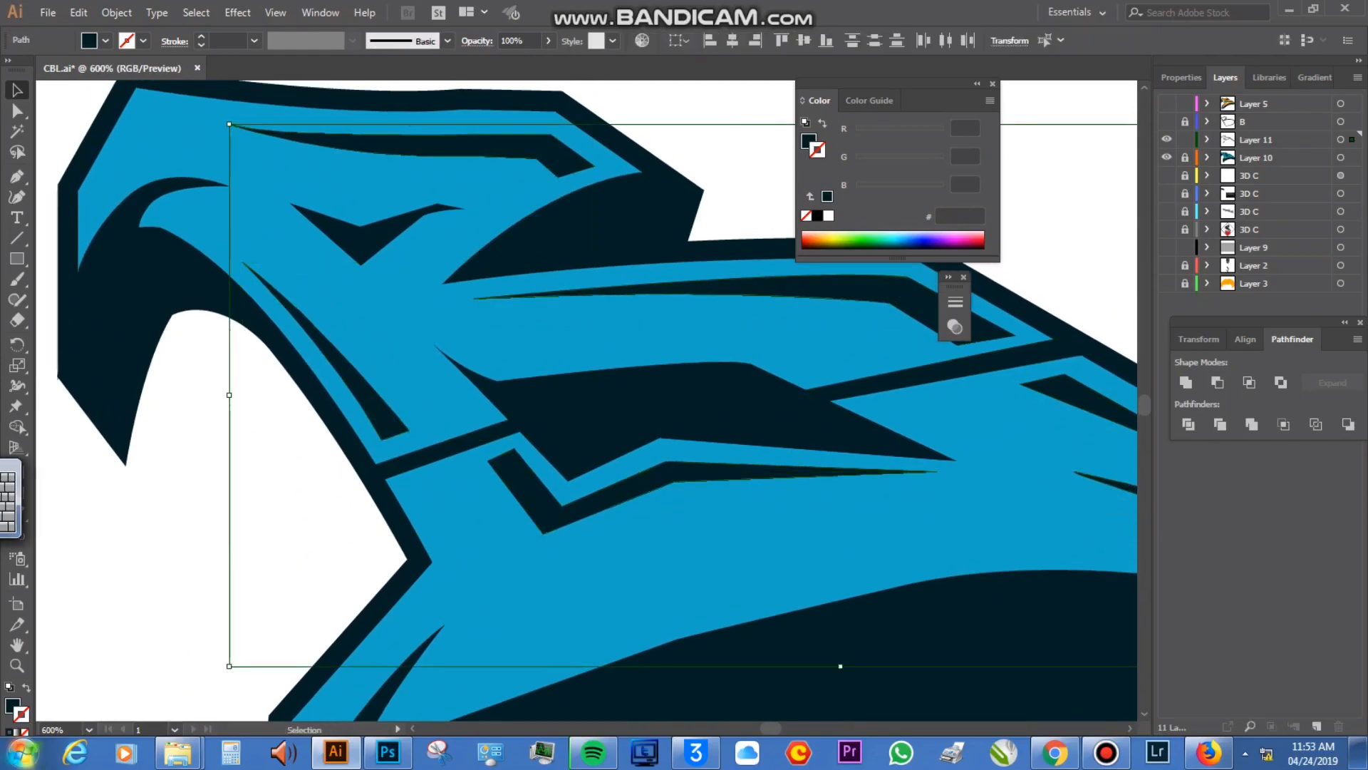
pyautogui.doubleClick(12, 705)
pyautogui.write('ffffff')
pyautogui.press('Return')
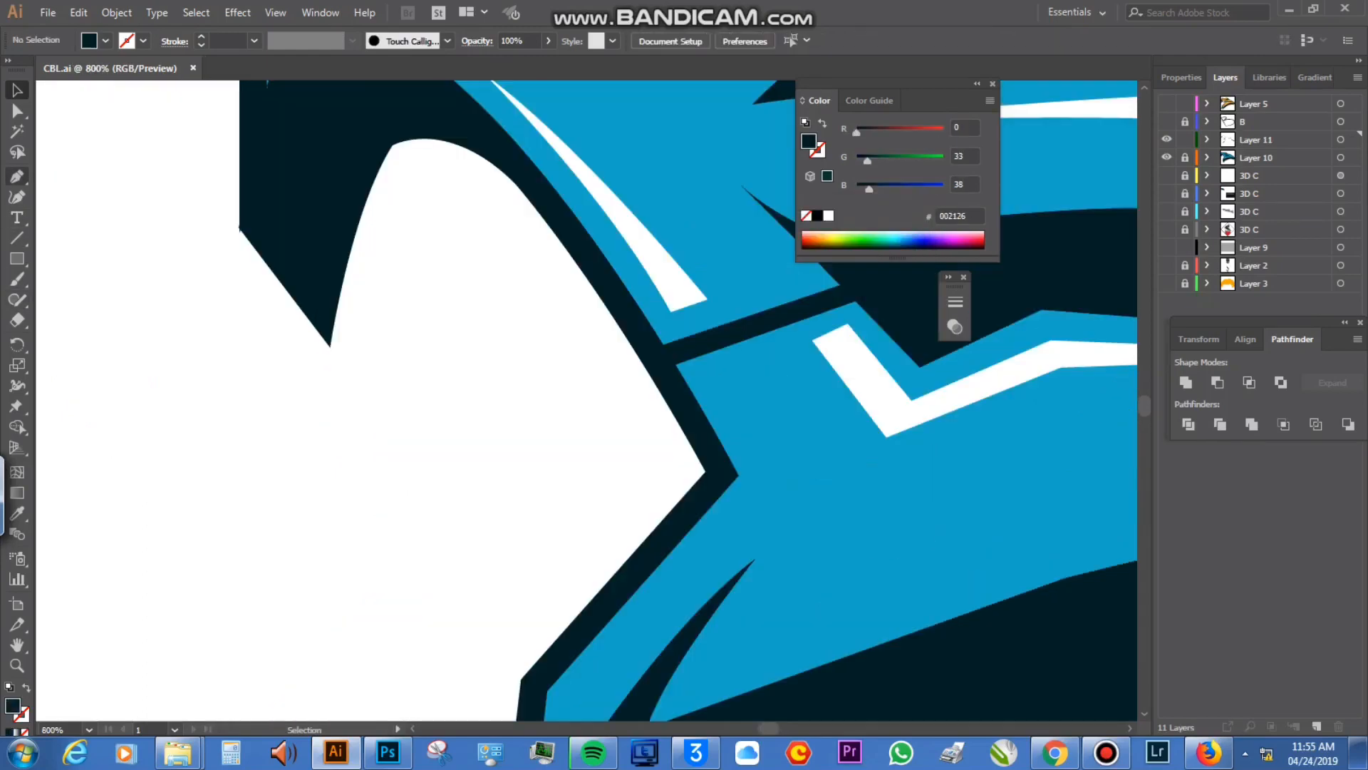
pyautogui.press('p')
pyautogui.scroll(2, 584, 399)
pyautogui.click(334, 397)
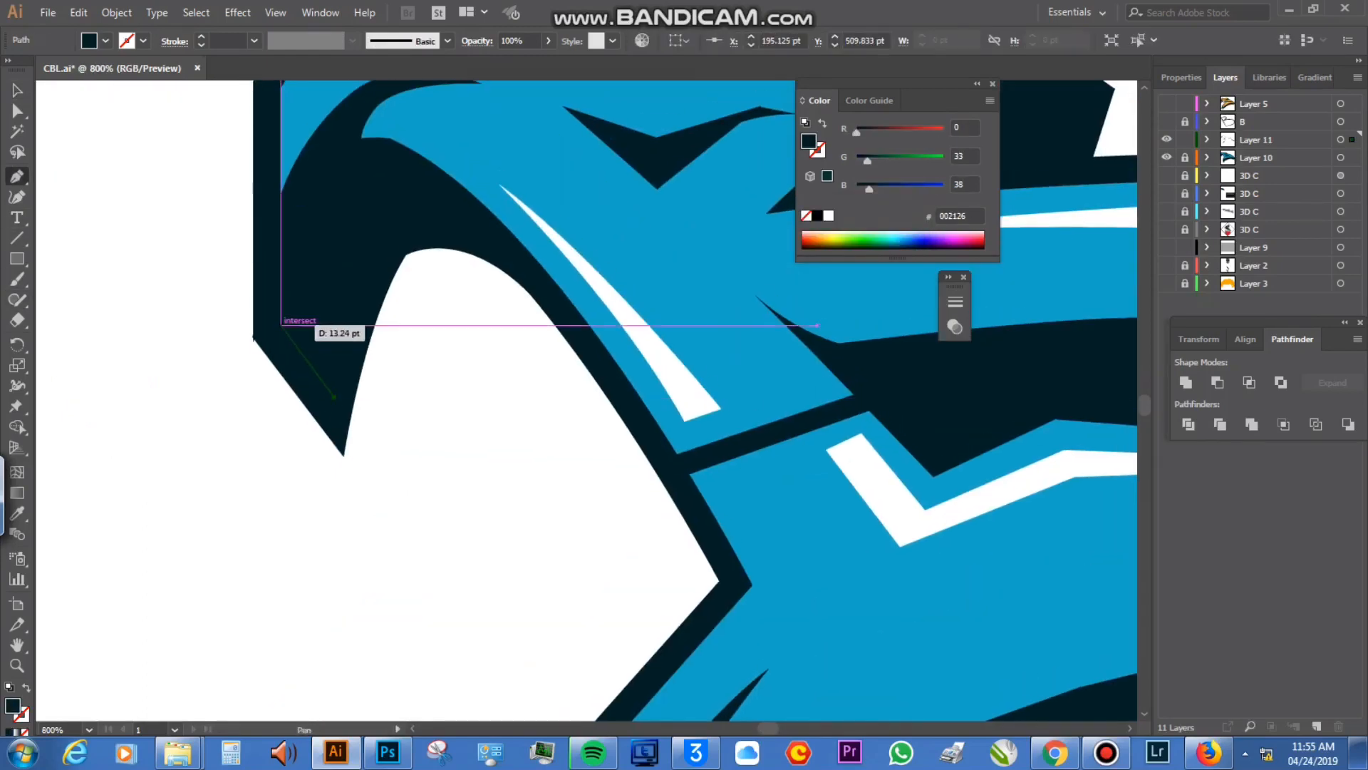
pyautogui.click(274, 328)
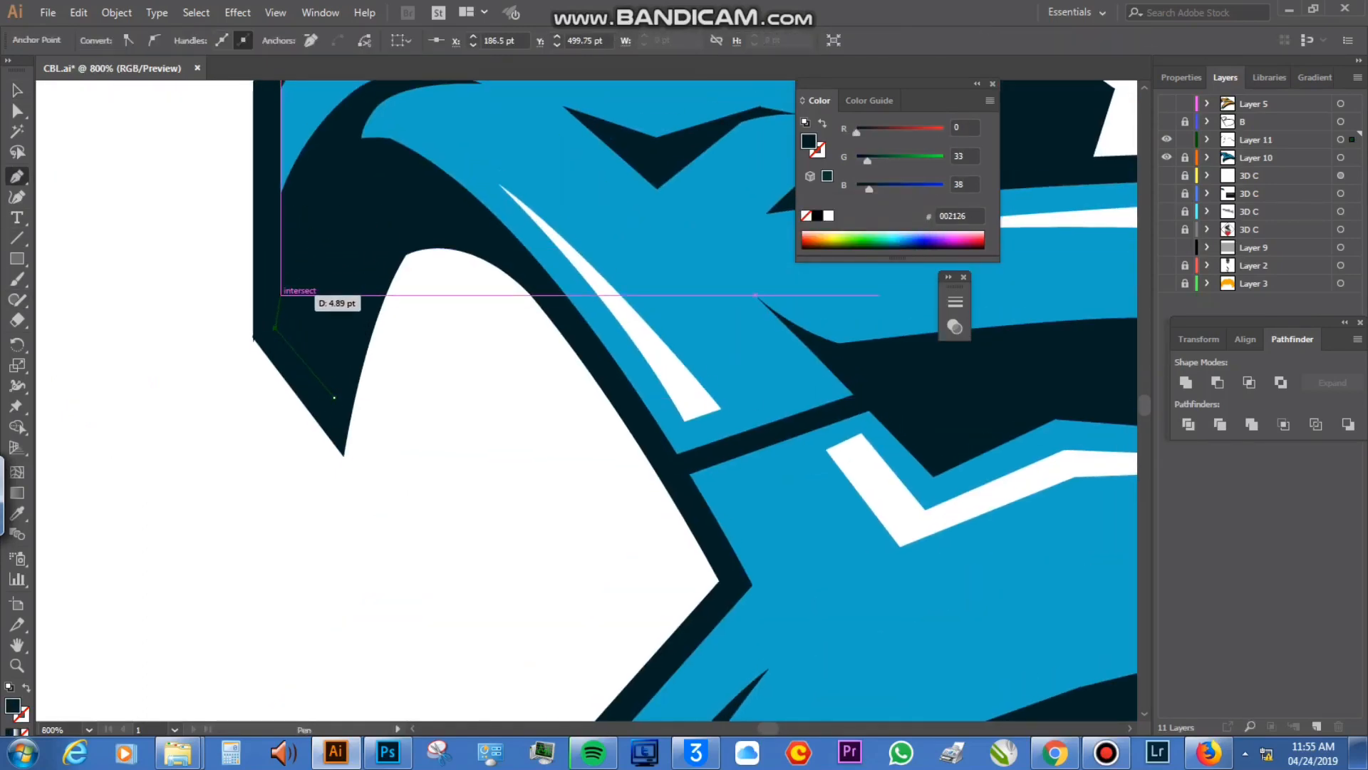
pyautogui.click(275, 295)
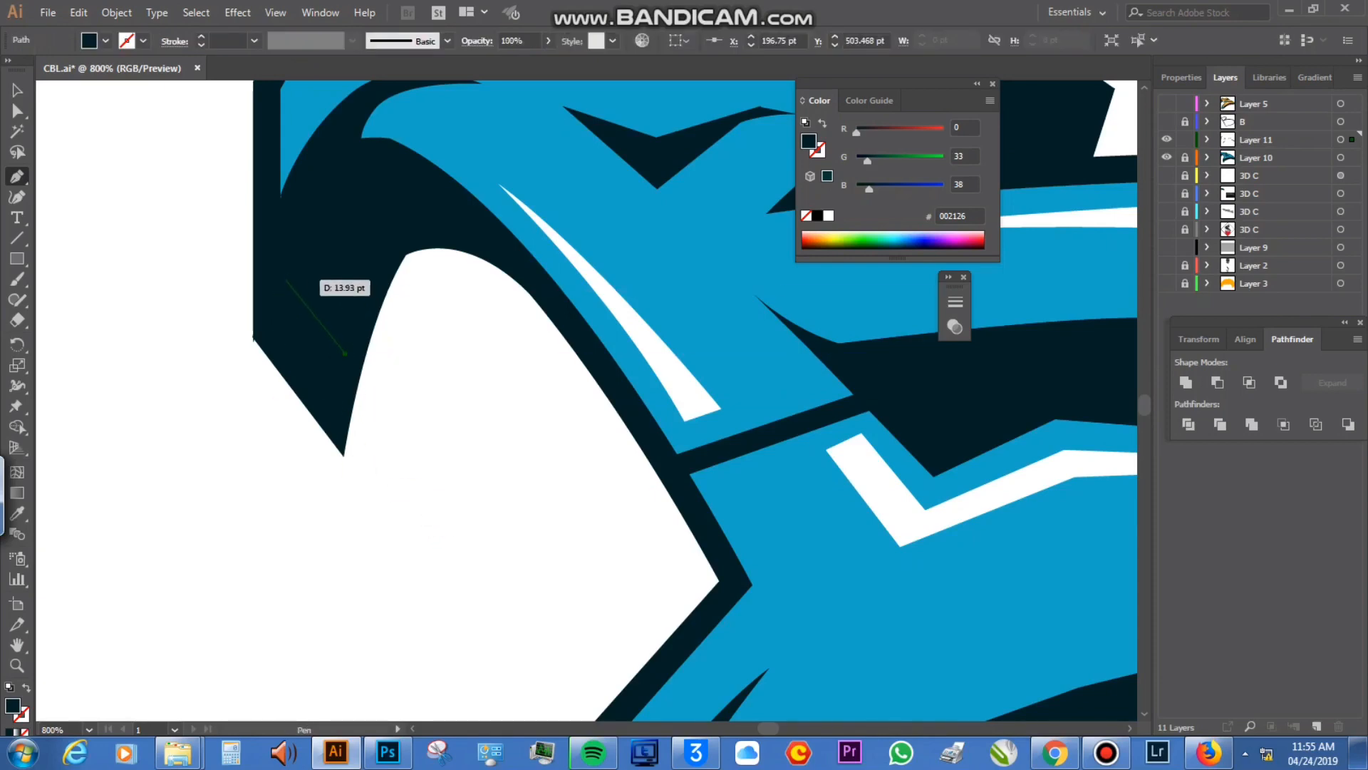
pyautogui.keyDown('ctrl'); pyautogui.click(377, 491); pyautogui.keyUp('ctrl')
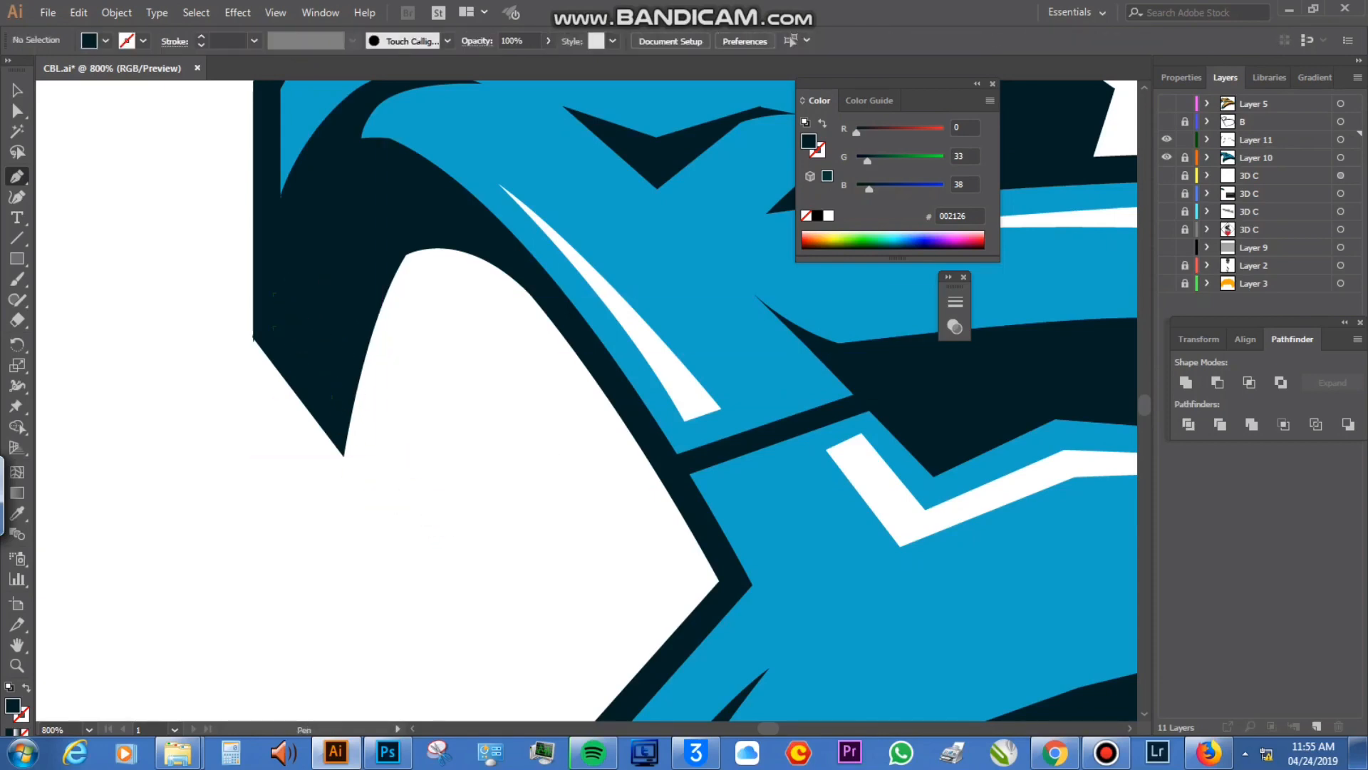
# Step: Set the fill to ffffff and draw a narrow slanted highlight bar with the Pen tool inside the dark beak tip
pyautogui.doubleClick(12, 704)
pyautogui.write('ffffff')
pyautogui.press('Return')
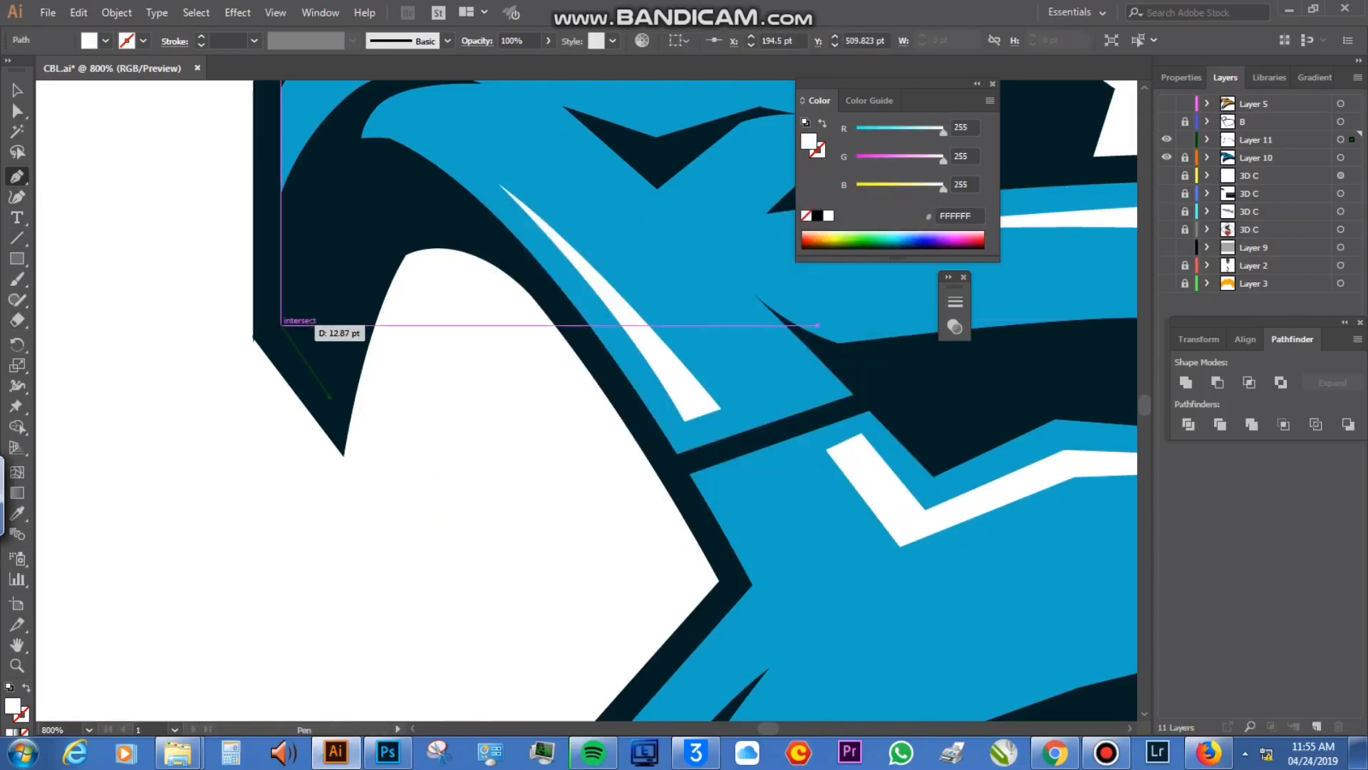
pyautogui.moveTo(274, 327); pyautogui.dragTo(330, 397)
pyautogui.click(280, 303)
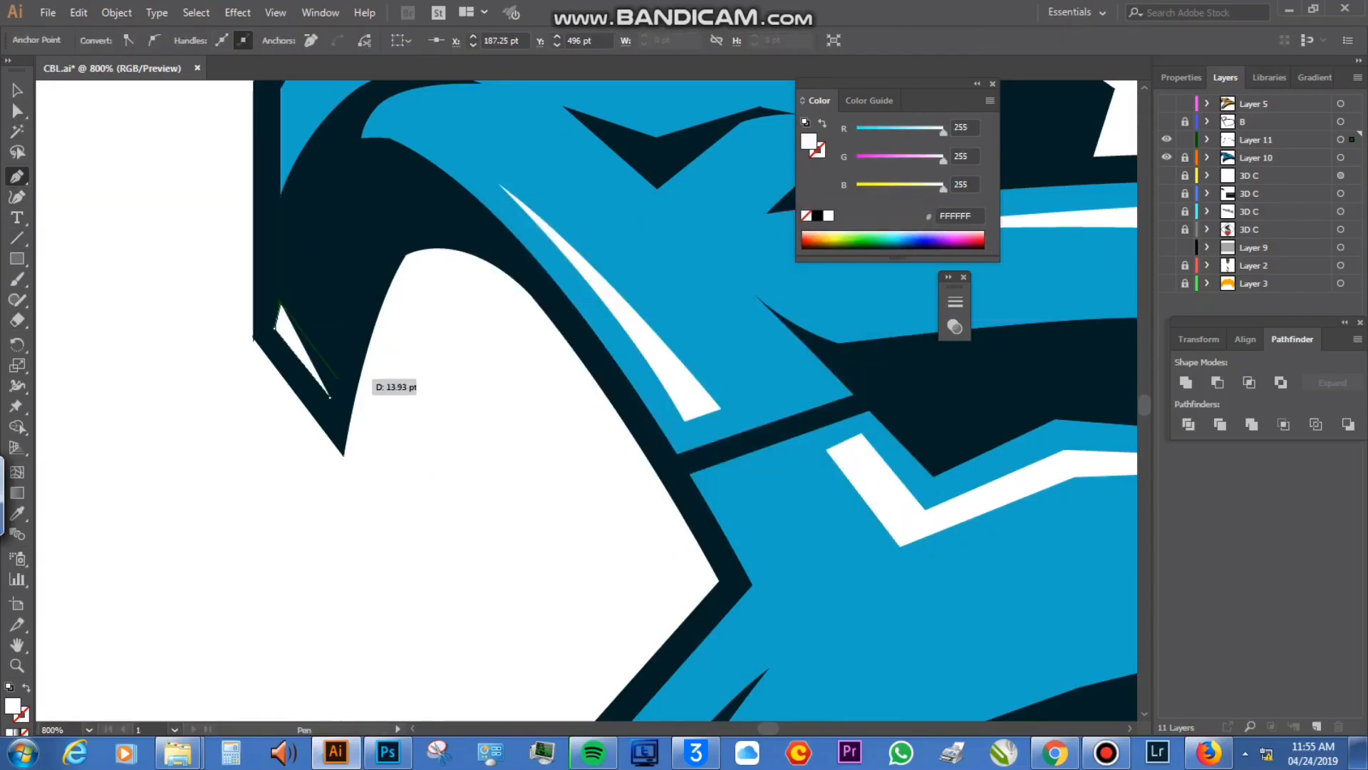
pyautogui.click(333, 378)
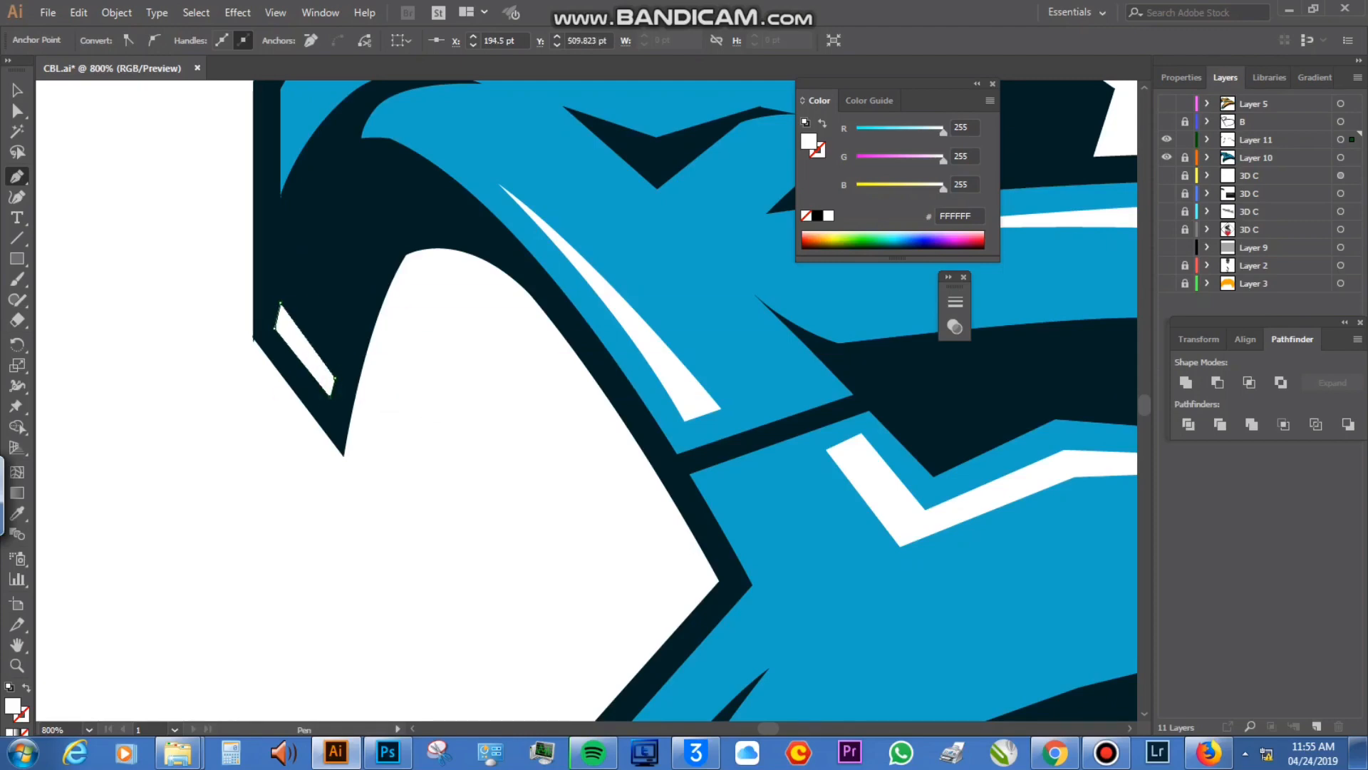
# Step: Draw a second white highlight above the beak-tip bar, tapering upward along the front edge, and deselect it
pyautogui.moveTo(289, 281); pyautogui.dragTo(305, 226)
pyautogui.click(305, 279)
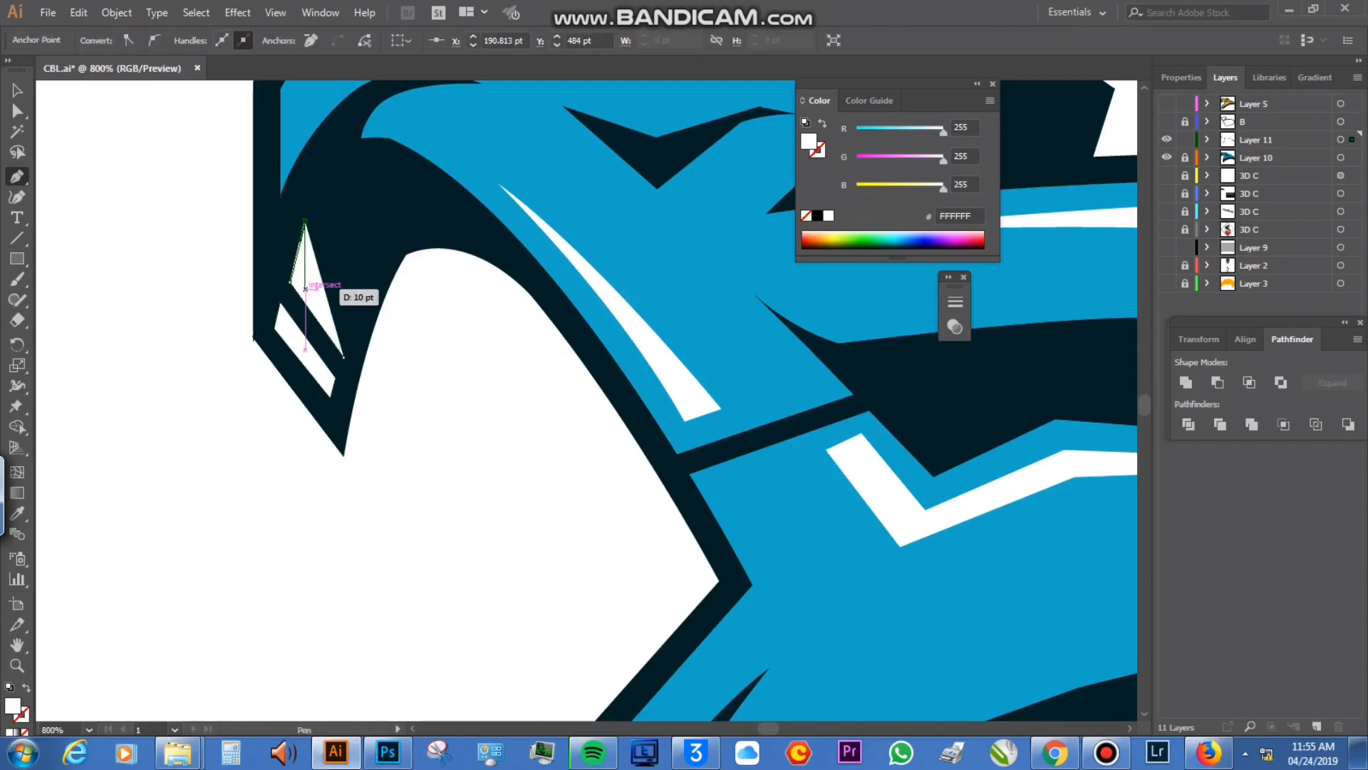
pyautogui.moveTo(343, 335)
pyautogui.mouseDown()
pyautogui.moveTo(344, 356)
pyautogui.moveTo(298, 372)
pyautogui.moveTo(358, 335)
pyautogui.moveTo(345, 353)
pyautogui.mouseUp()
pyautogui.press('v')
pyautogui.hotkey('ctrl', 'shift', 'a')
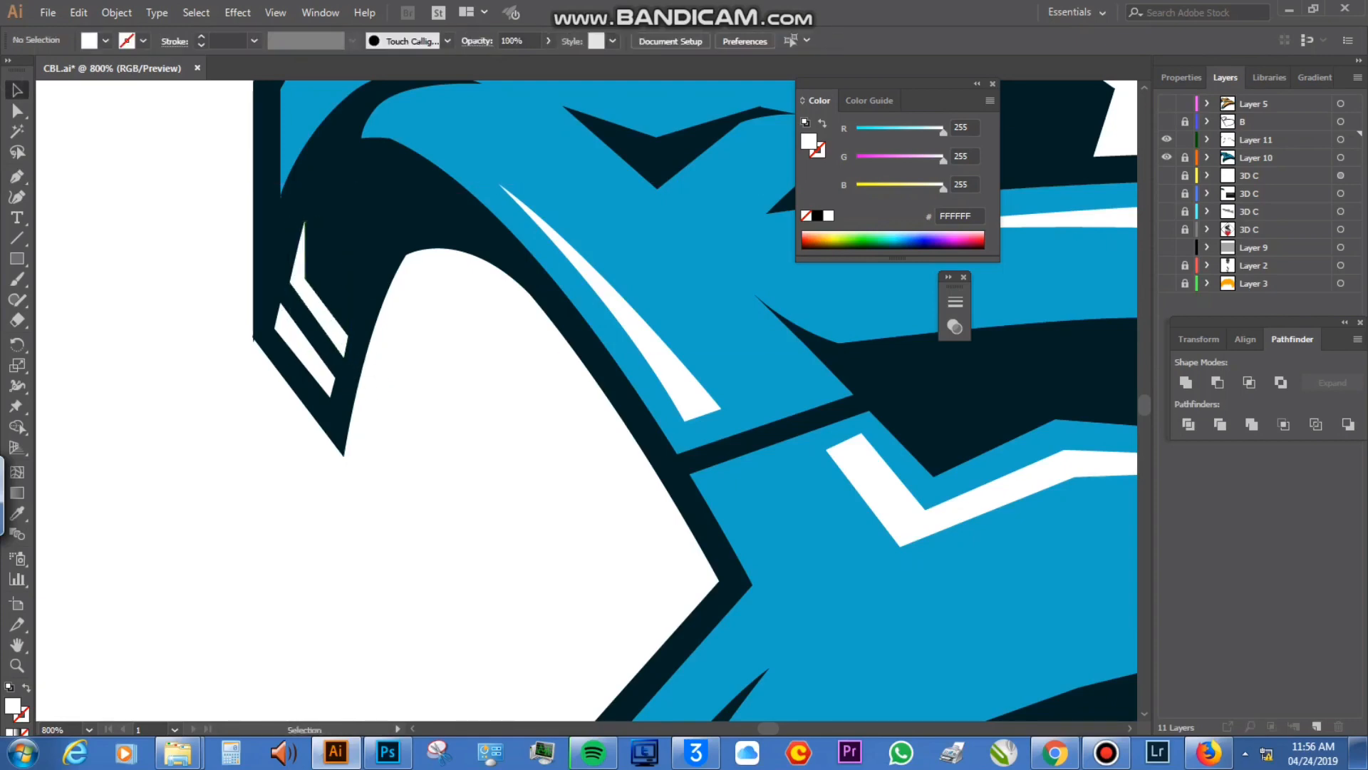
# Step: Draw a slanted white bar with the Pen tool inside the dark body opening, below its upper corner
pyautogui.moveTo(791, 440); pyautogui.dragTo(221, 265)
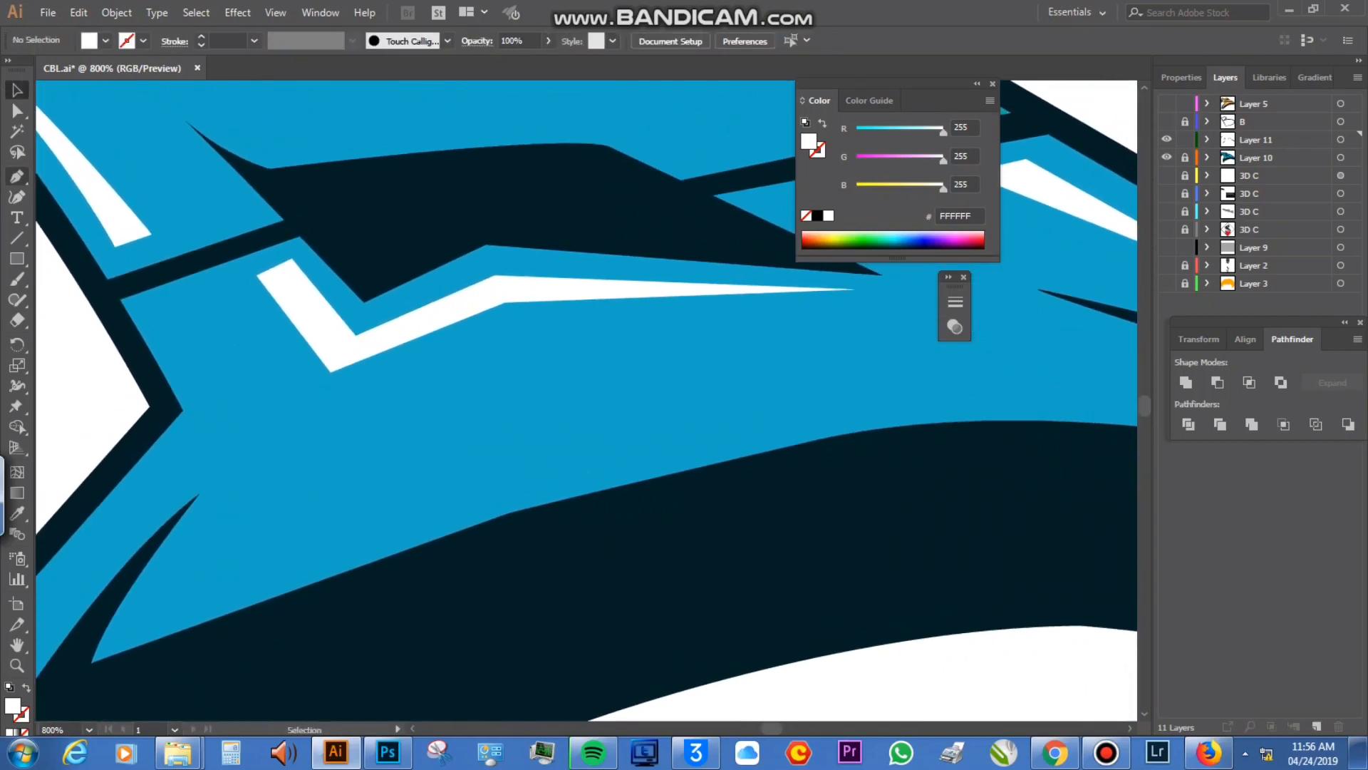
pyautogui.press('p')
pyautogui.click(600, 163)
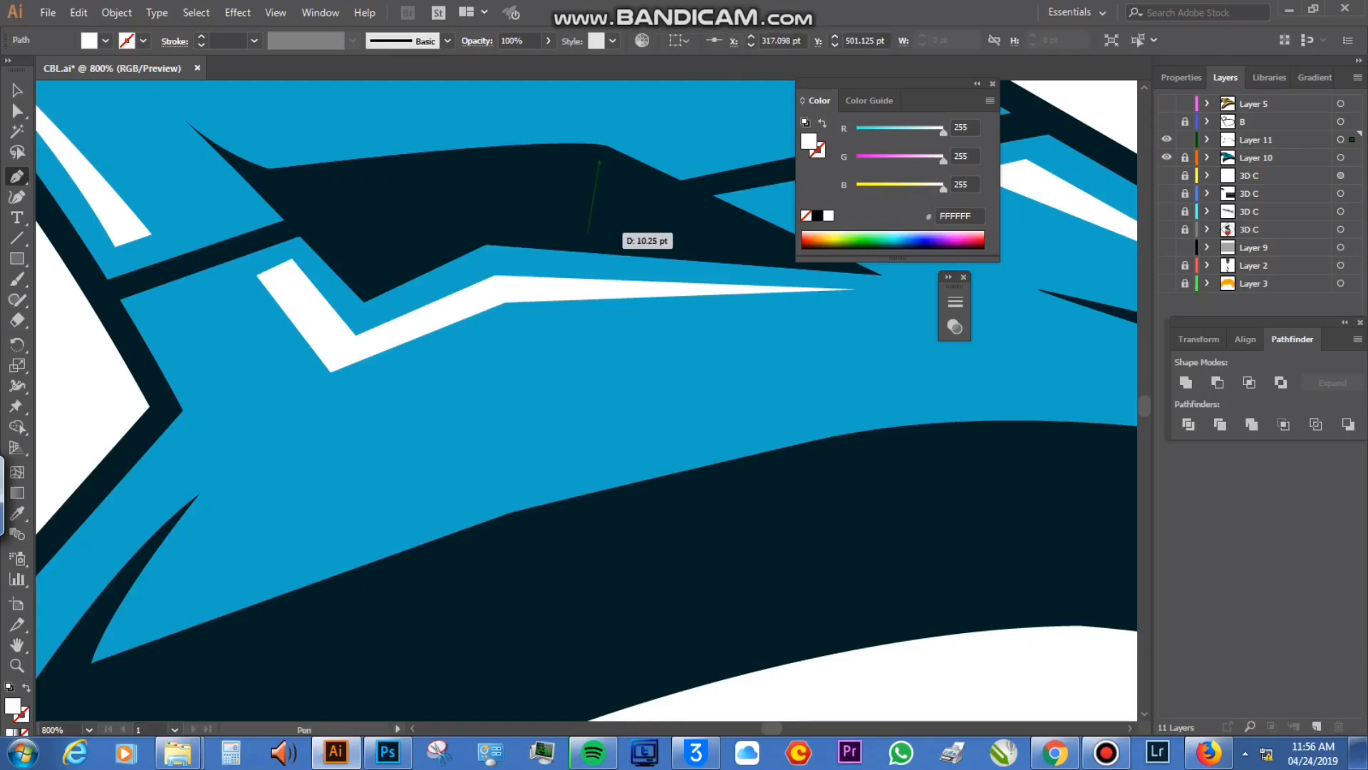
pyautogui.click(586, 240)
pyautogui.click(579, 160)
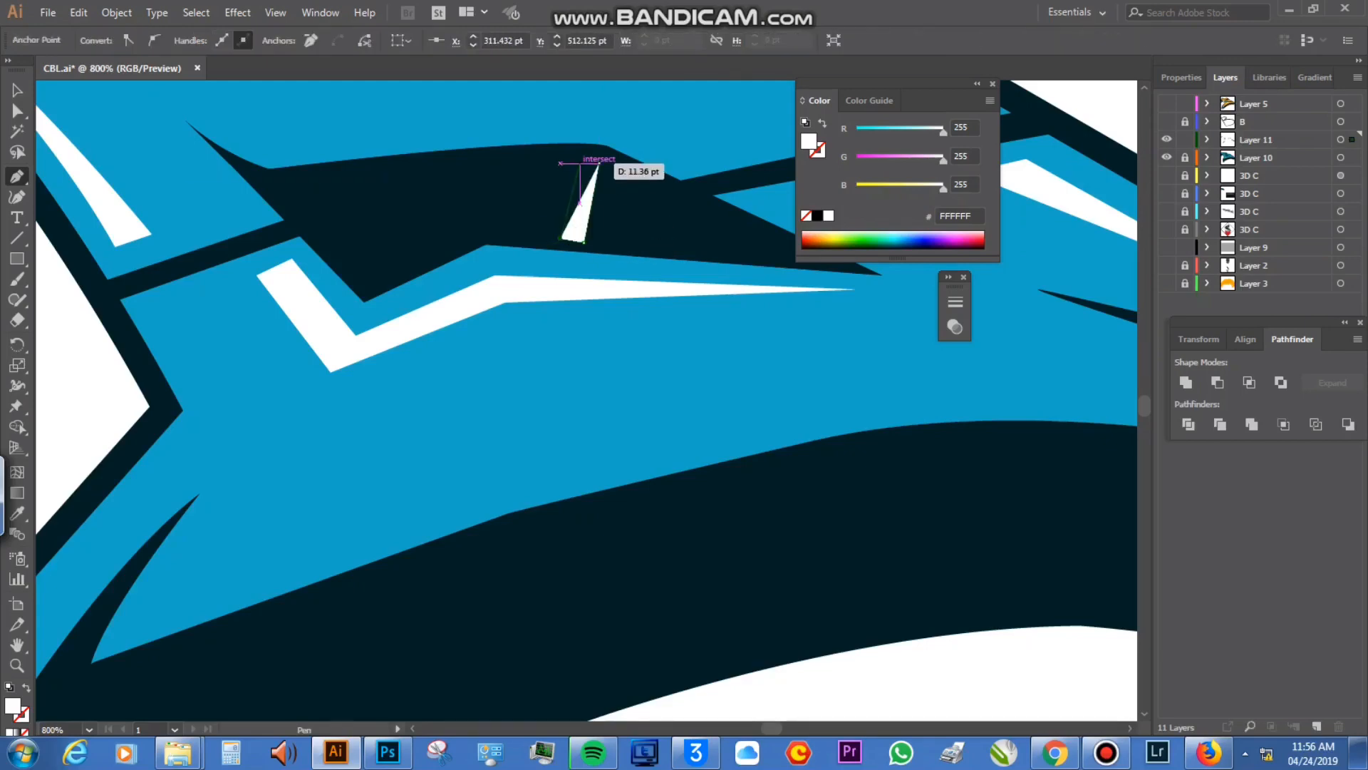
# Step: Draw a bent white highlight beside the bar in the body opening, tapering to a point toward the bird's front
pyautogui.moveTo(578, 159)
pyautogui.mouseDown()
pyautogui.moveTo(598, 163)
pyautogui.moveTo(560, 163)
pyautogui.mouseUp()
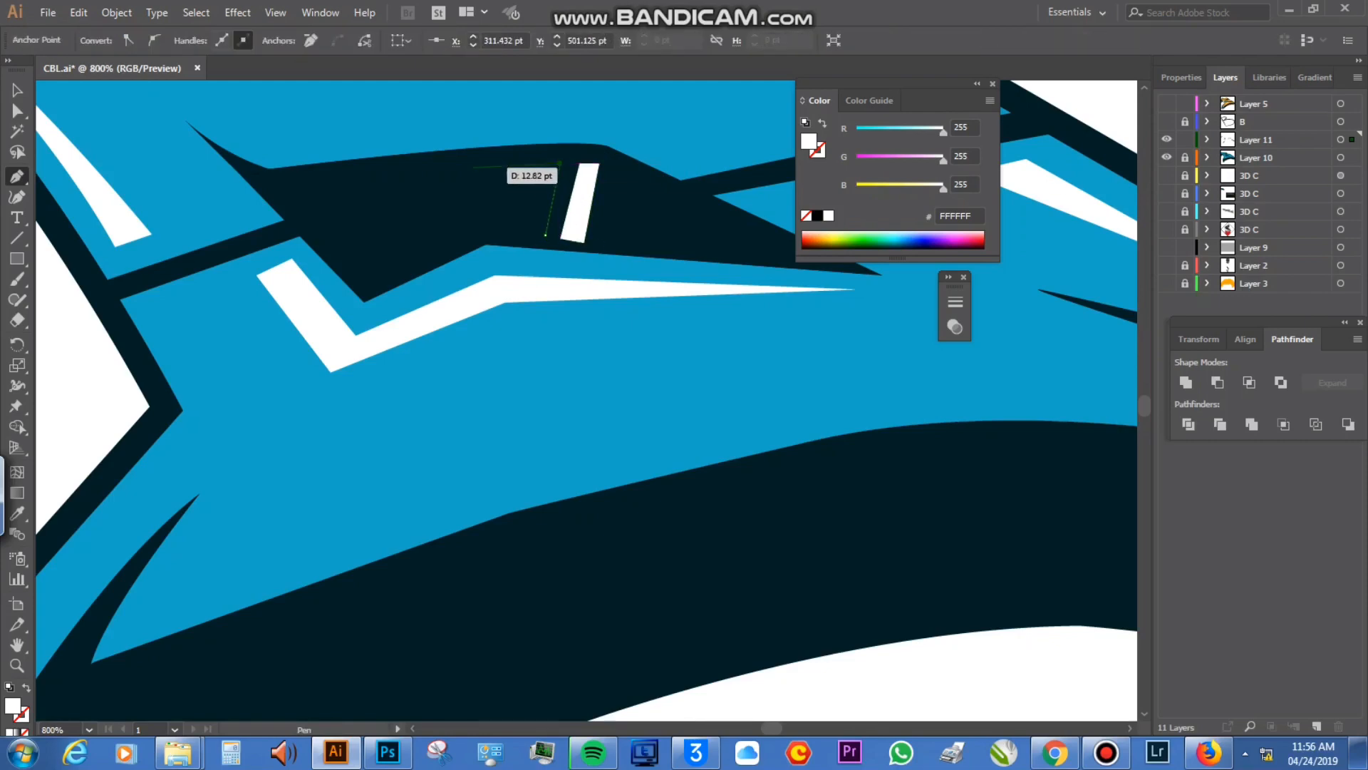
pyautogui.moveTo(470, 167); pyautogui.dragTo(470, 169)
pyautogui.moveTo(563, 227); pyautogui.dragTo(545, 233)
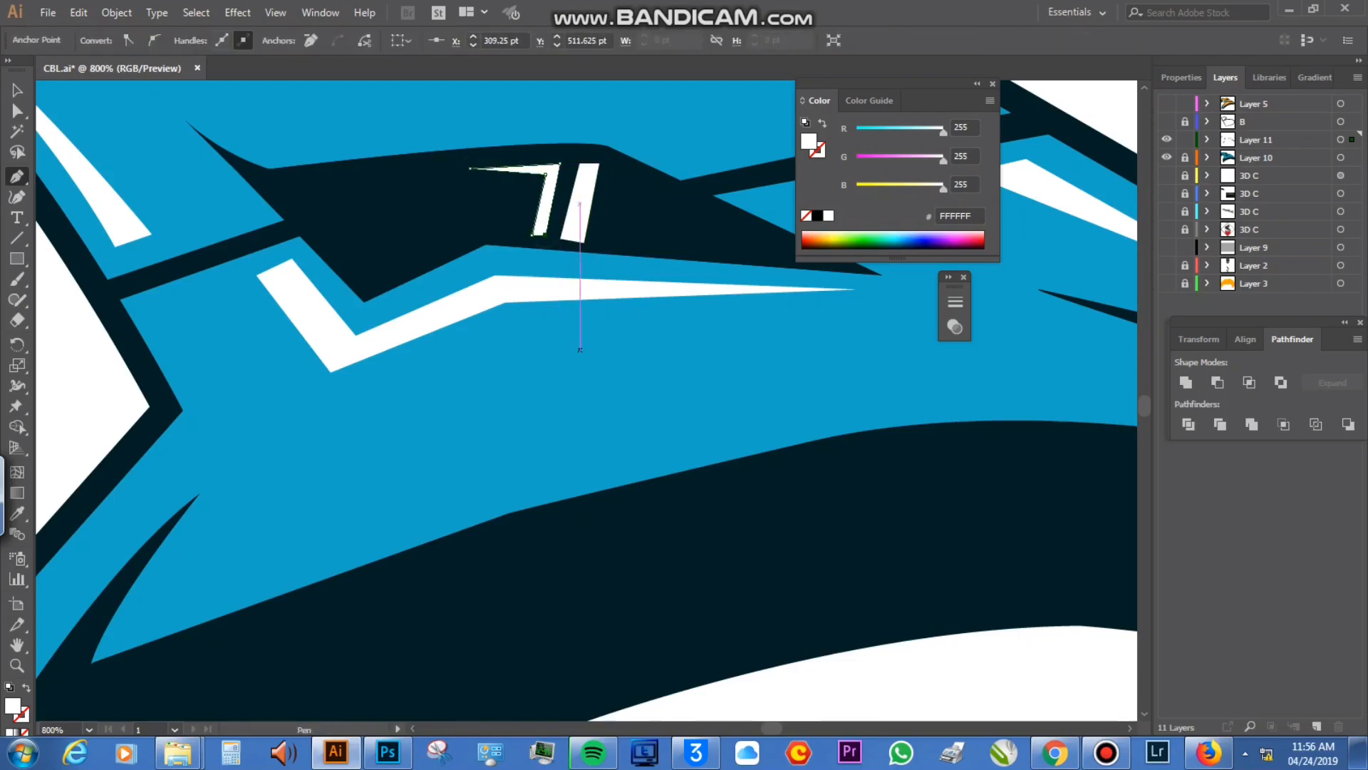
# Step: Draw a long slanted white bar parallel to the front edge of the dark lower front tip
pyautogui.scroll(-10, 580, 349)
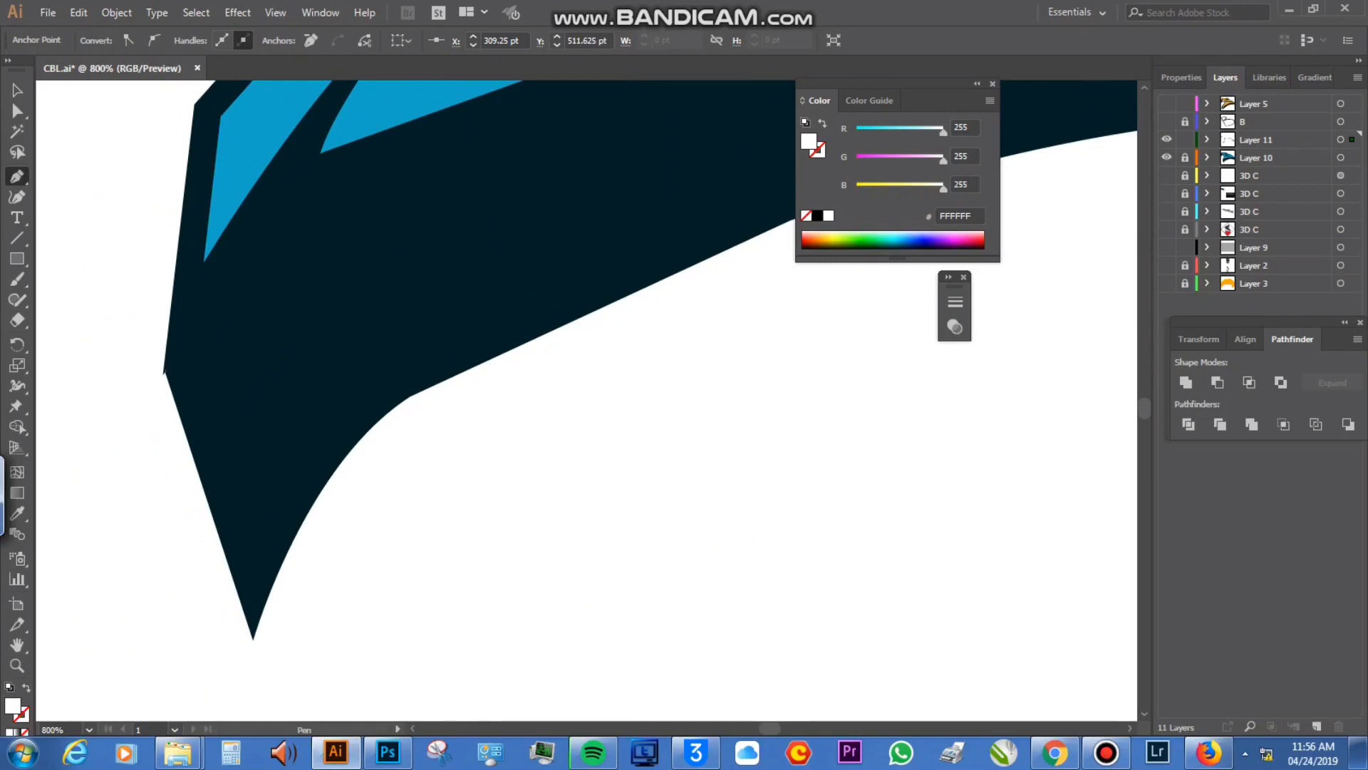
pyautogui.moveTo(242, 356); pyautogui.dragTo(292, 474)
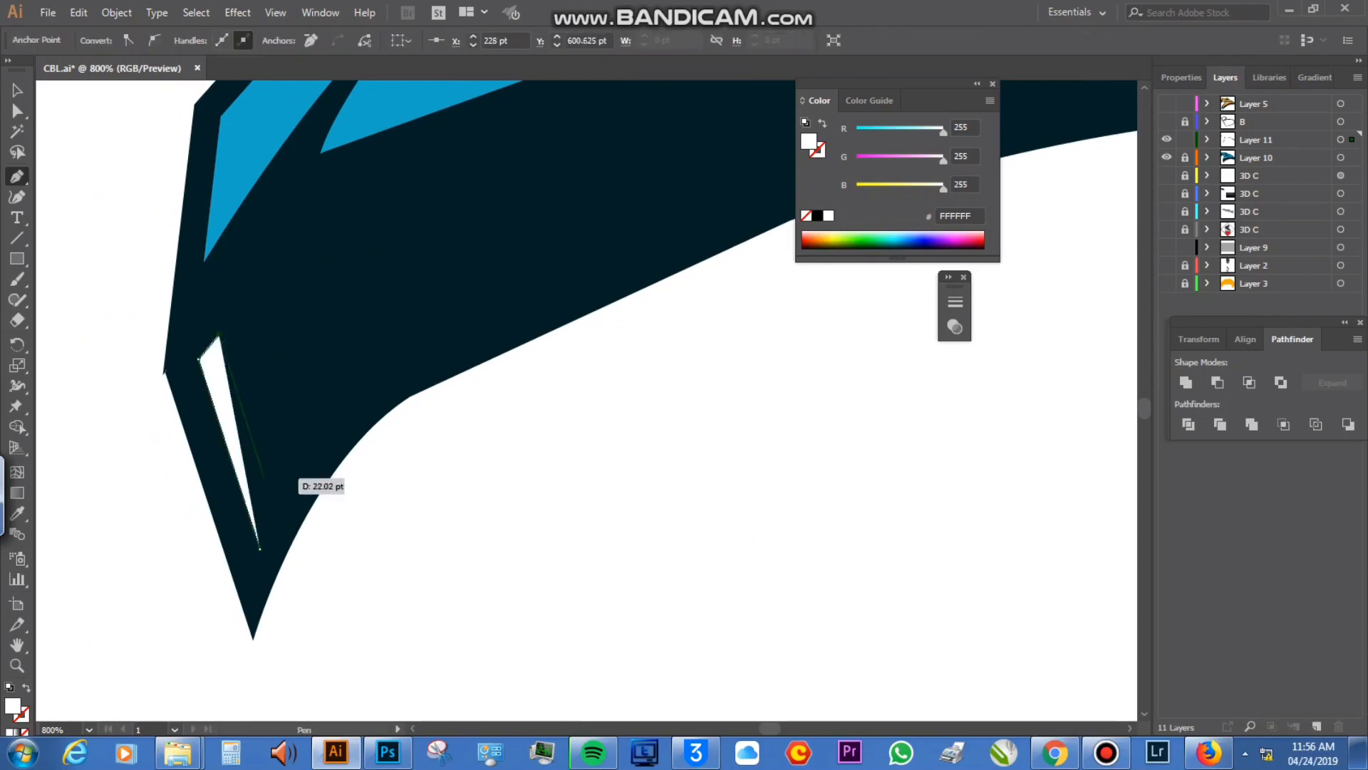
pyautogui.click(271, 503)
# Step: Draw a bent white highlight beside the lower front tip's bar, its upper arm tapering up toward the body
pyautogui.click(292, 480)
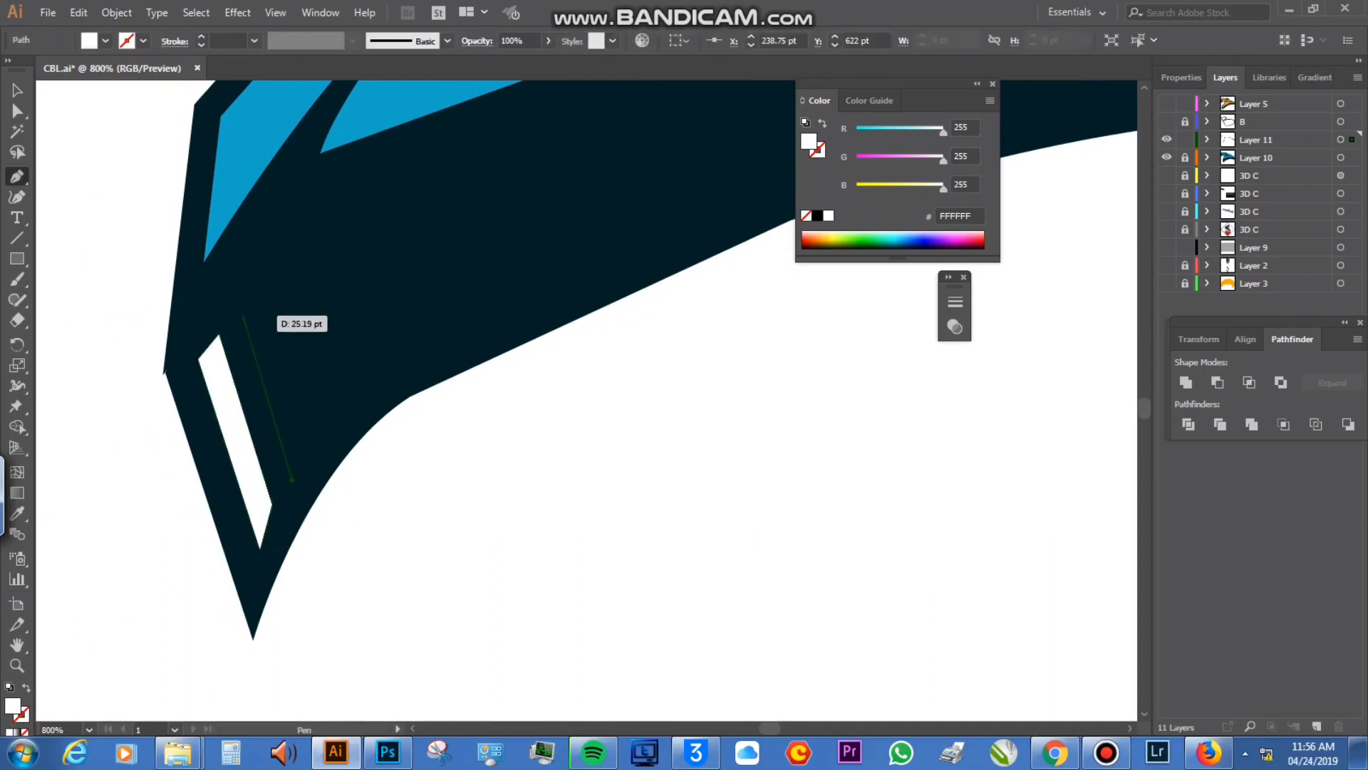
pyautogui.click(243, 314)
pyautogui.click(362, 211)
pyautogui.click(272, 313)
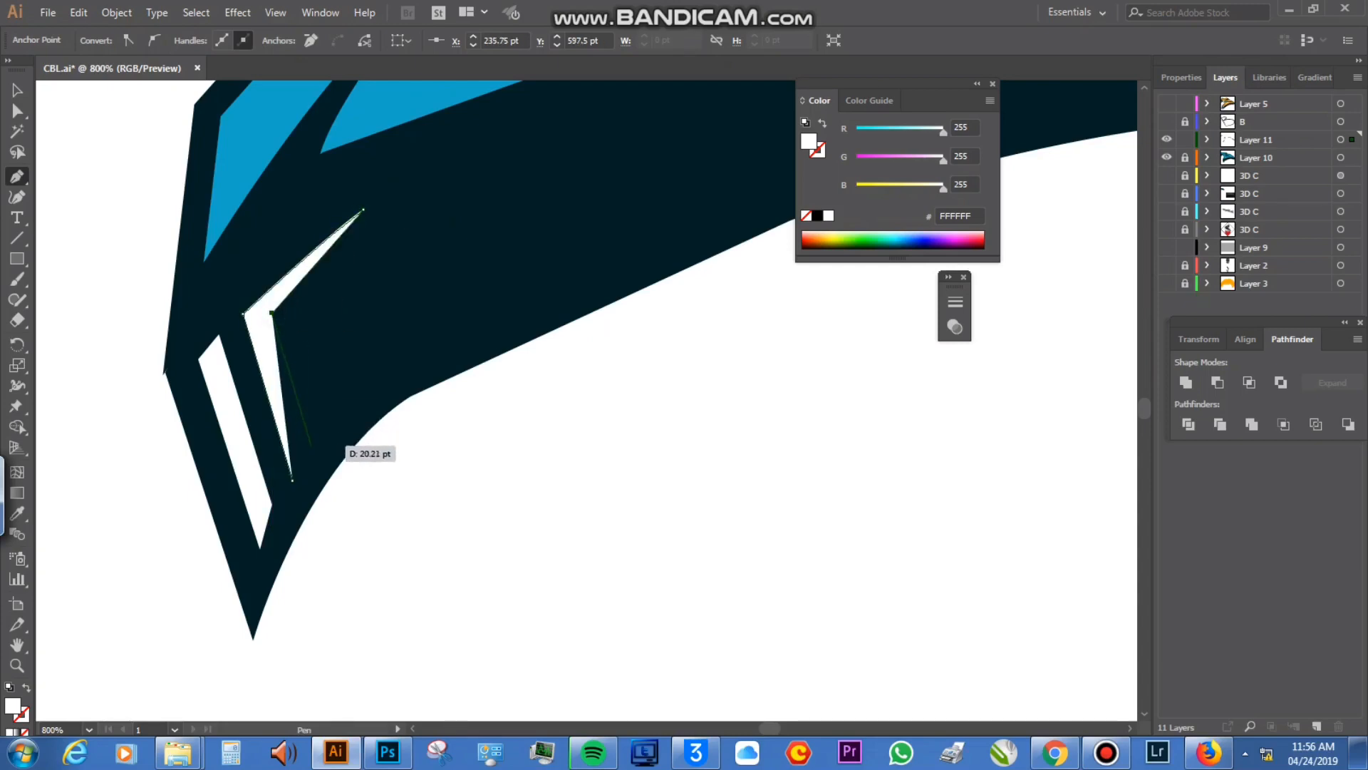
pyautogui.click(311, 442)
pyautogui.click(292, 479)
# Step: Draw a narrow white bar inside the rear end of the dark lower depth band, parallel to its end edge
pyautogui.scroll(-5, 585, 399)
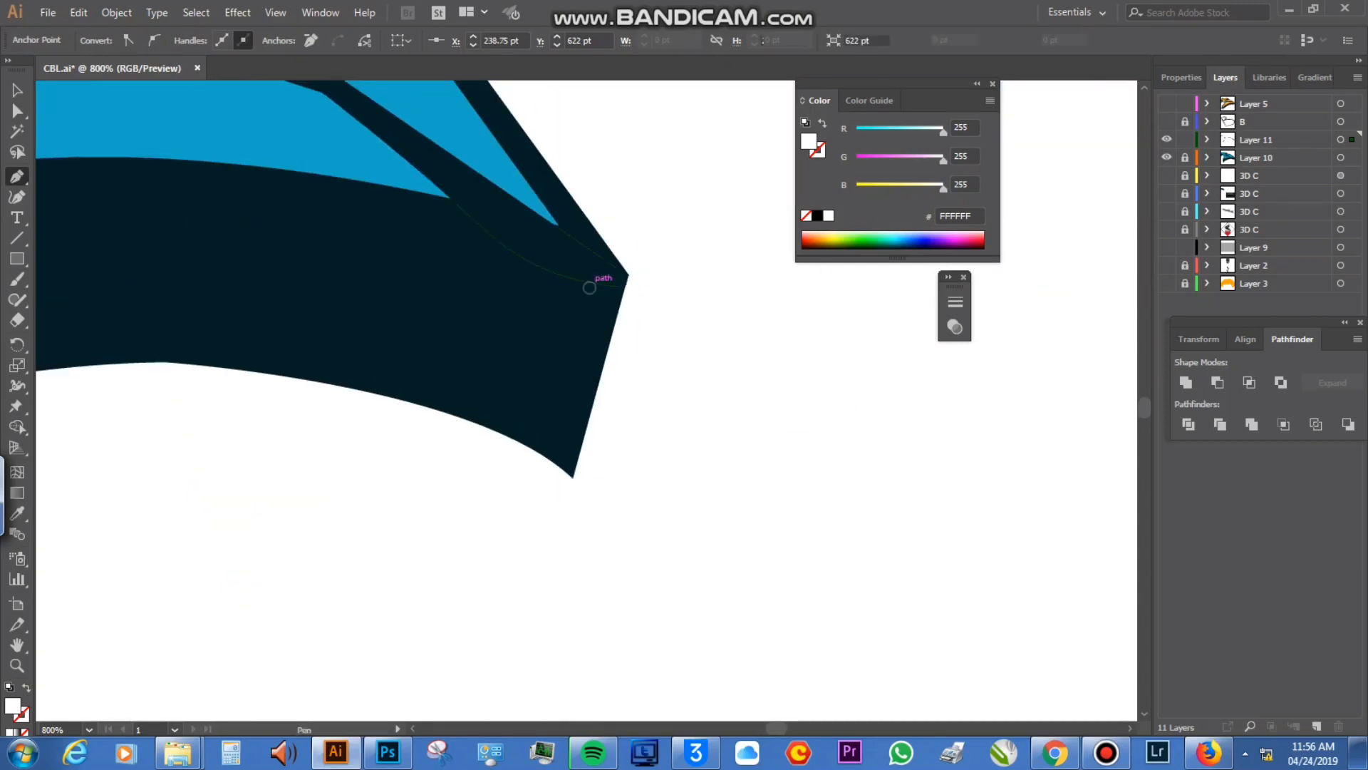
pyautogui.click(589, 287)
pyautogui.click(554, 433)
pyautogui.click(533, 425)
pyautogui.click(562, 281)
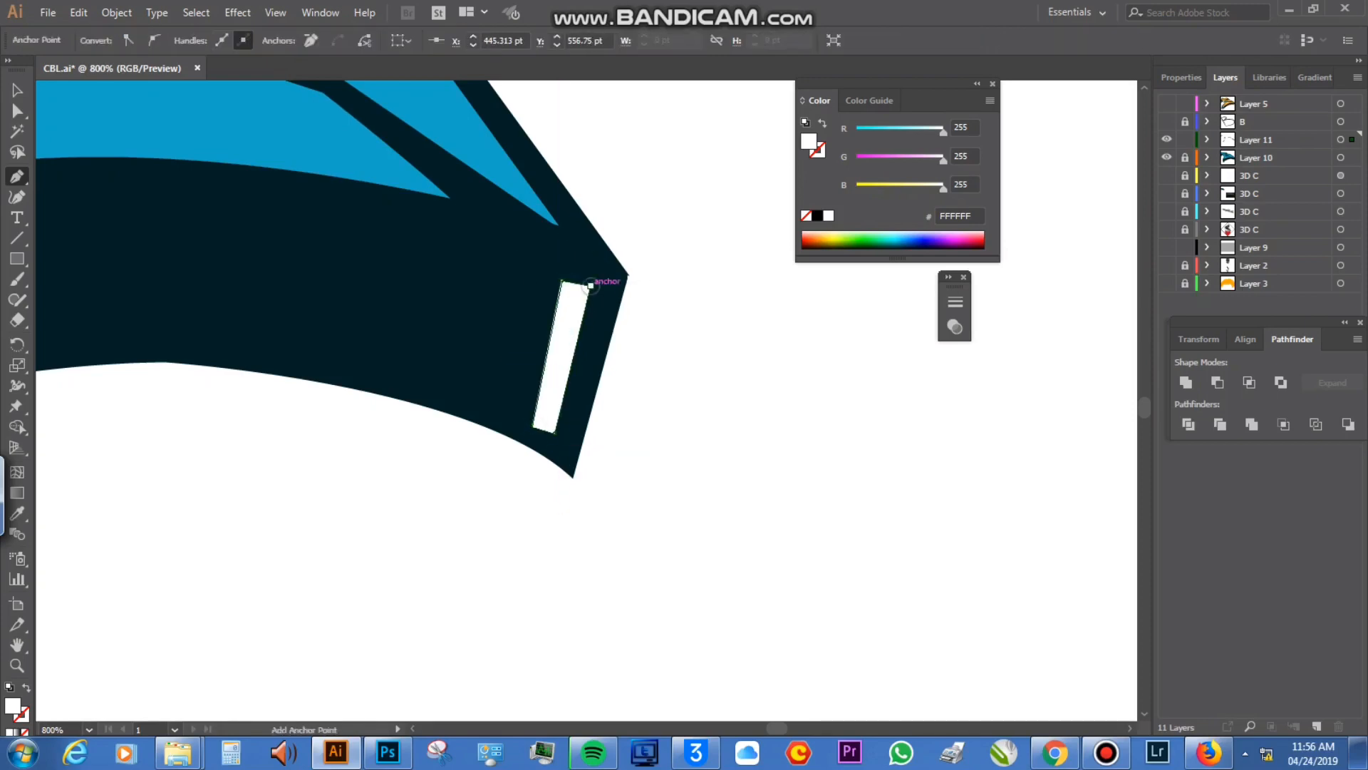
pyautogui.click(590, 287)
# Step: Draw a second, parallel white bar next to the first one at the rear end of the depth band
pyautogui.click(515, 269)
pyautogui.click(539, 273)
pyautogui.click(509, 415)
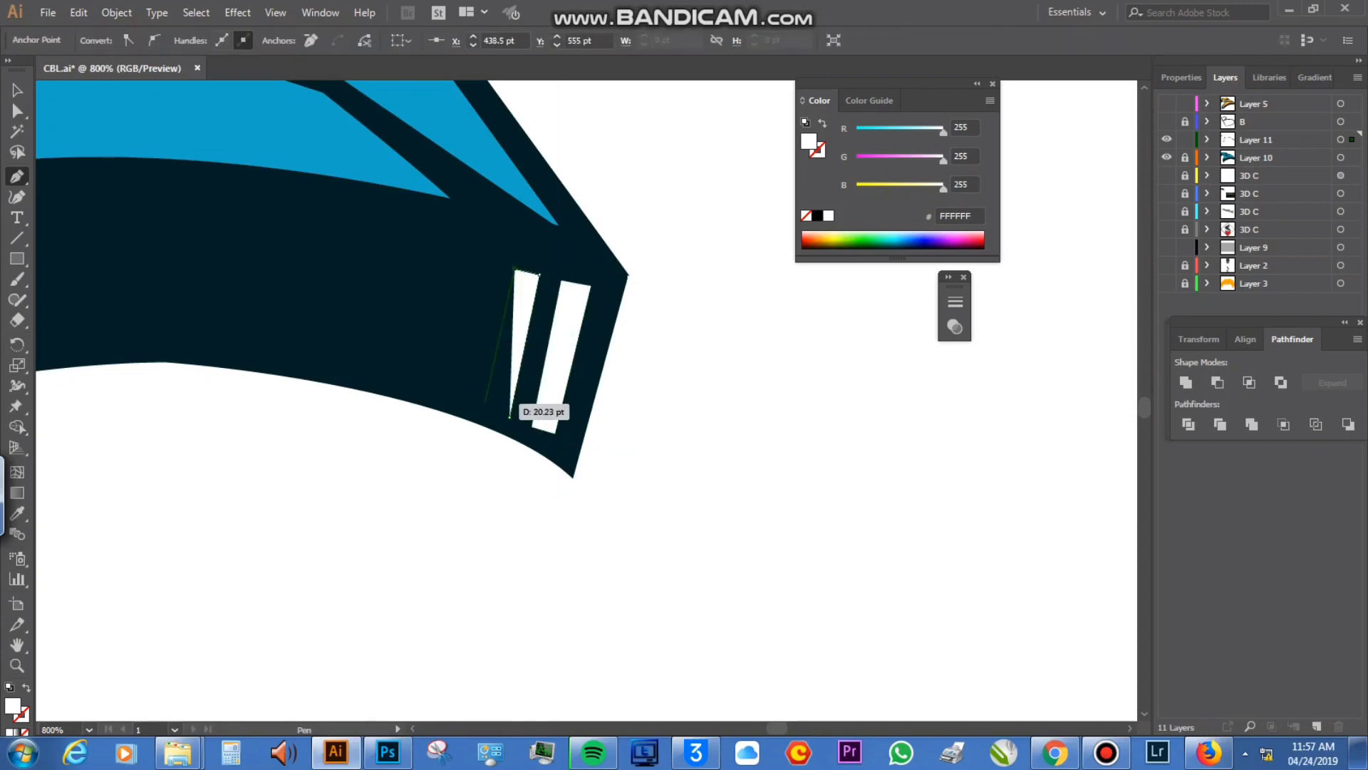
pyautogui.click(490, 408)
# Step: Draw a short slanted white bar in the dark depth shape behind the head, along its rear edge
pyautogui.hotkey('ctrl', '1')
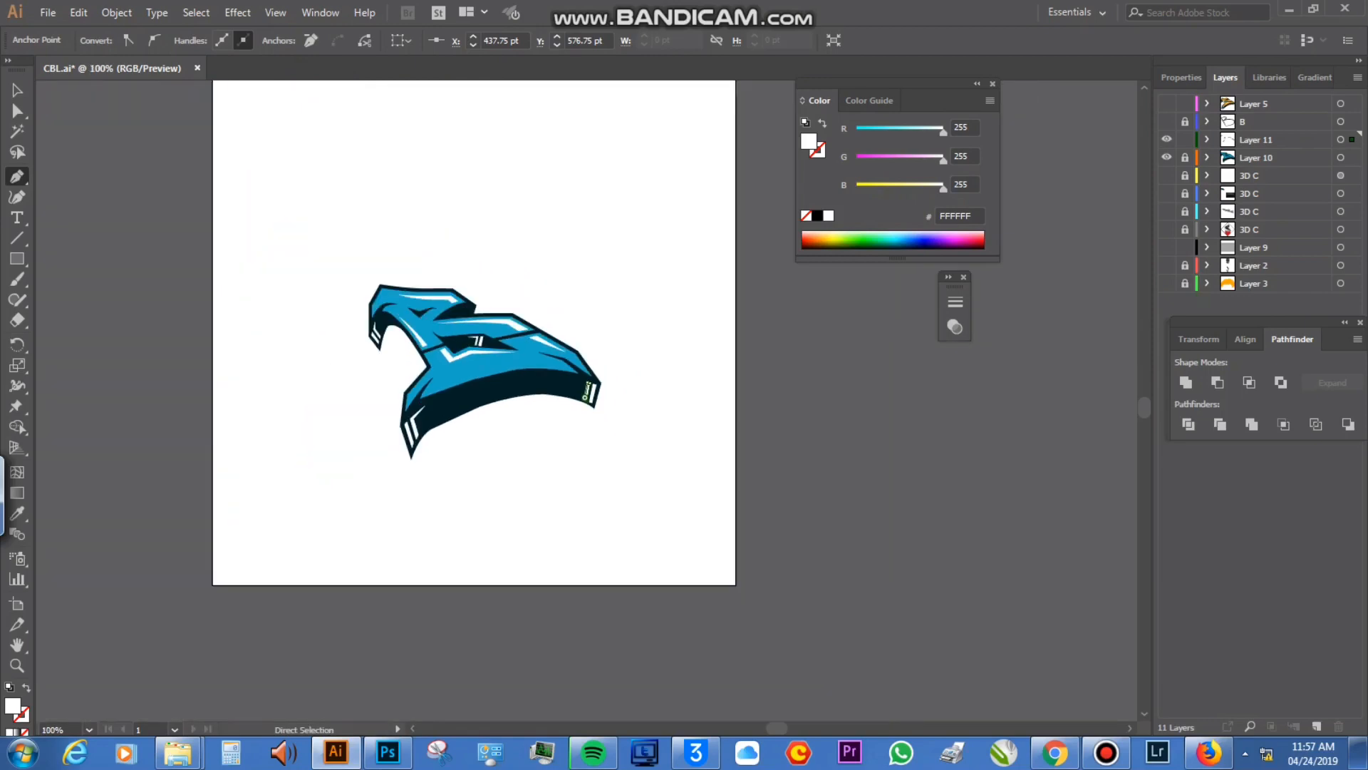
pyautogui.scroll(6, 586, 397)
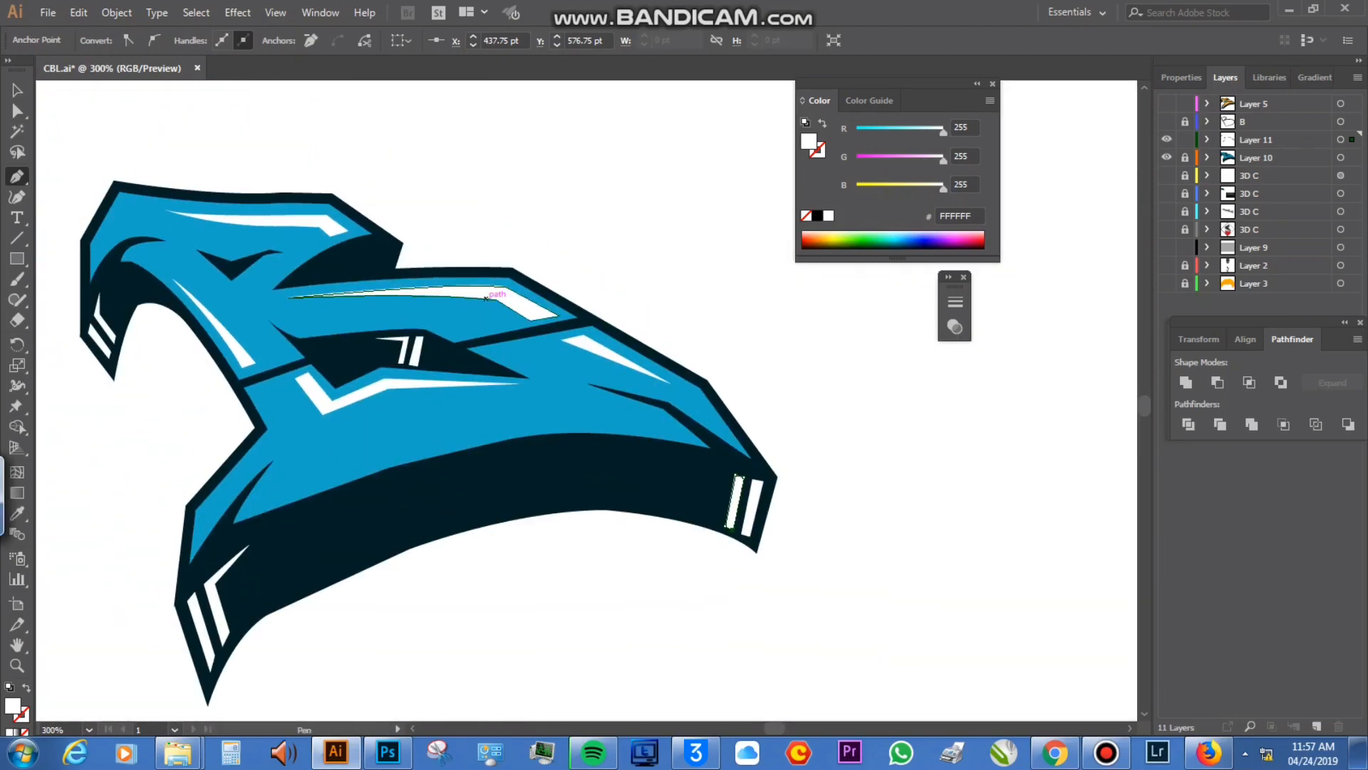
pyautogui.moveTo(613, 335); pyautogui.dragTo(696, 434)
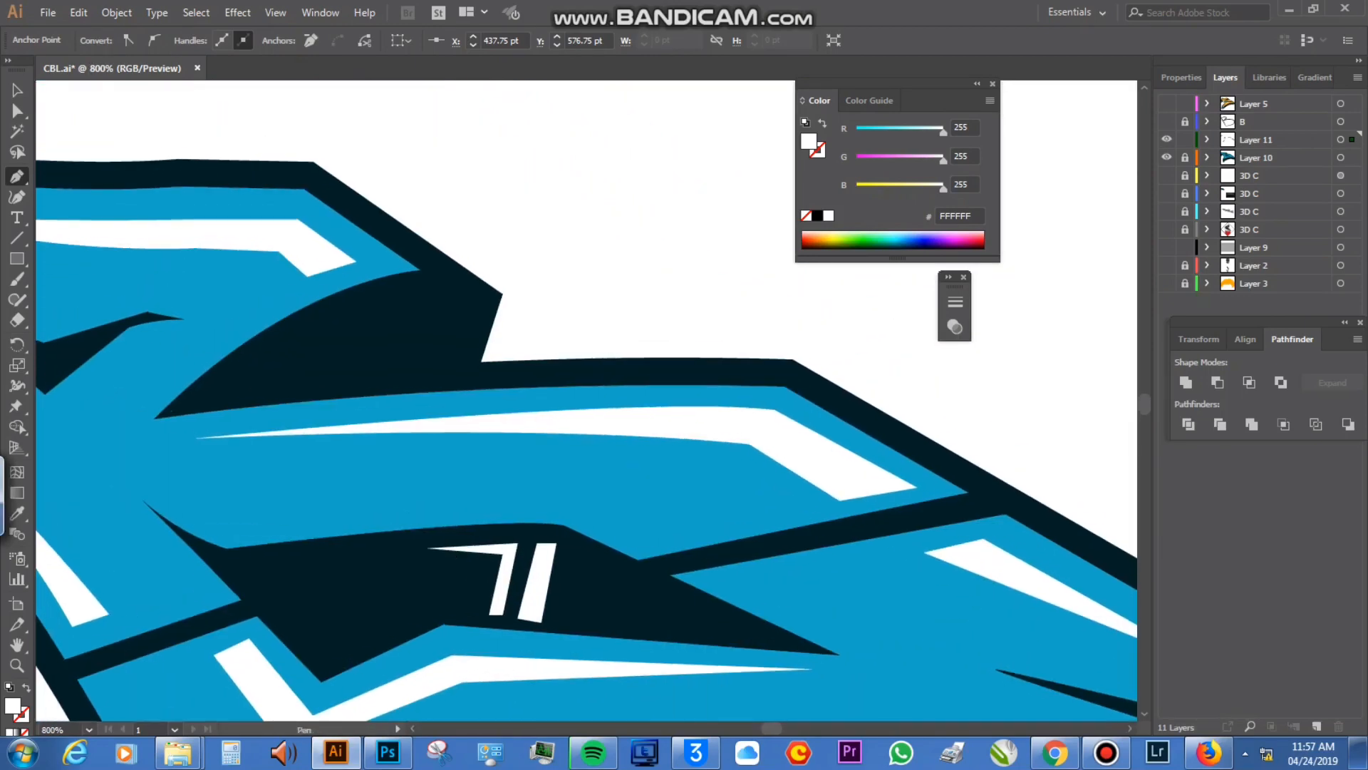
pyautogui.click(472, 299)
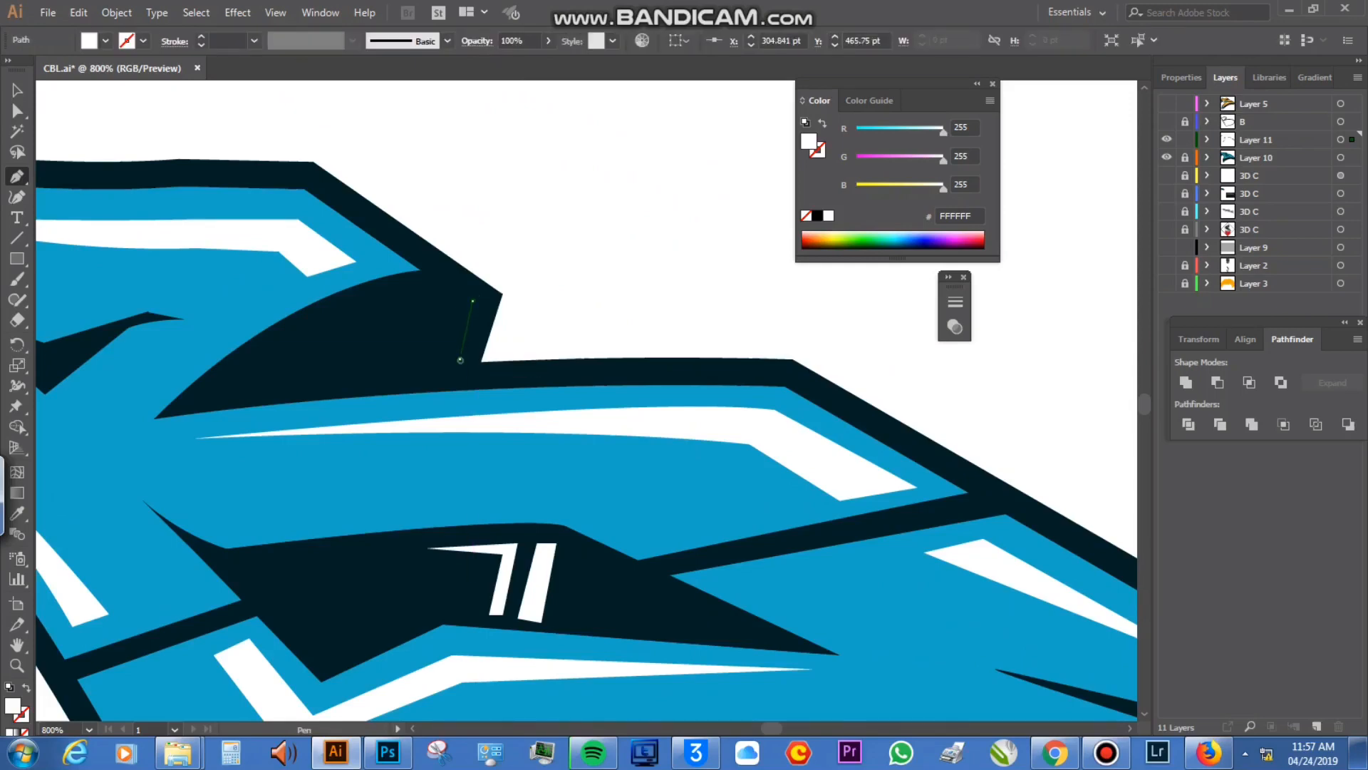
pyautogui.click(461, 359)
pyautogui.click(445, 359)
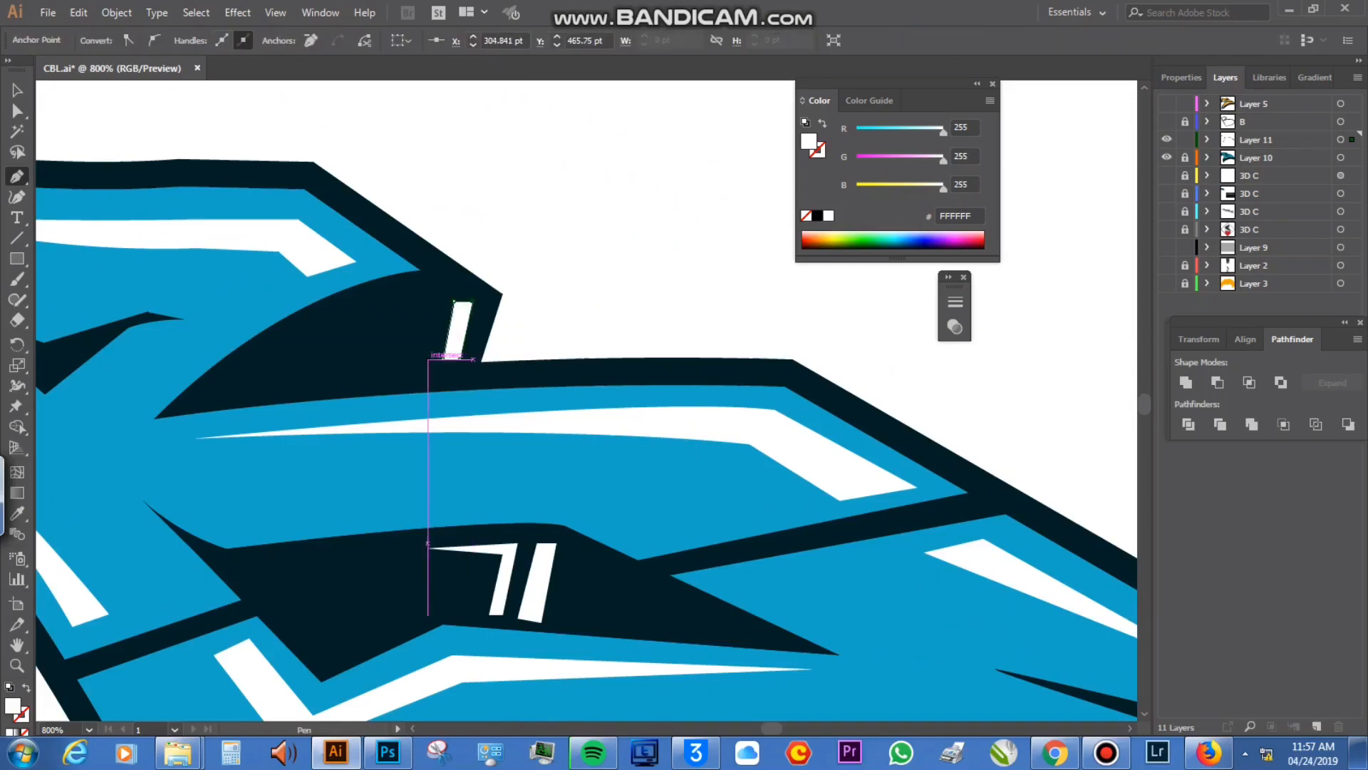
# Step: Draw a bent, tapering white highlight beside the bar behind the head, deselect it and fit the artwork in view
pyautogui.click(427, 359)
pyautogui.click(374, 311)
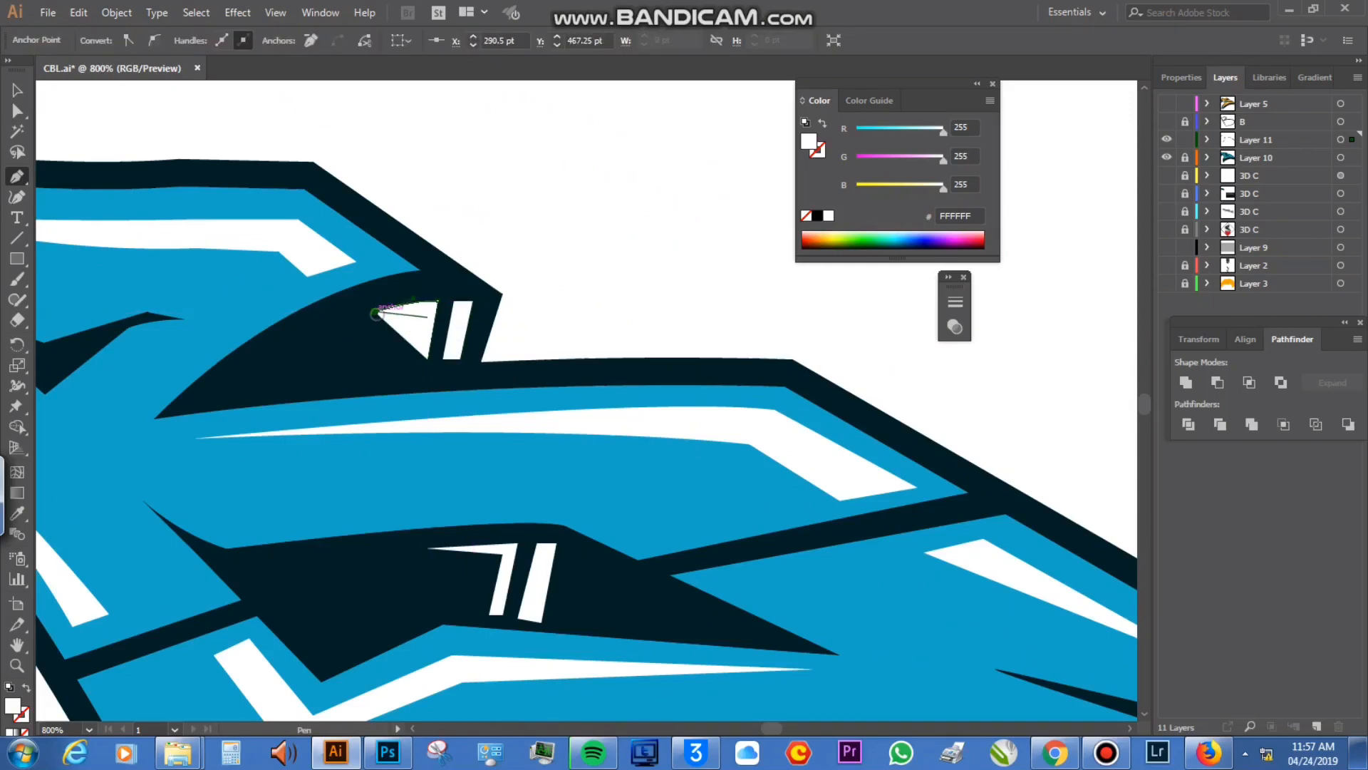
pyautogui.click(421, 310)
pyautogui.click(413, 358)
pyautogui.click(14, 91)
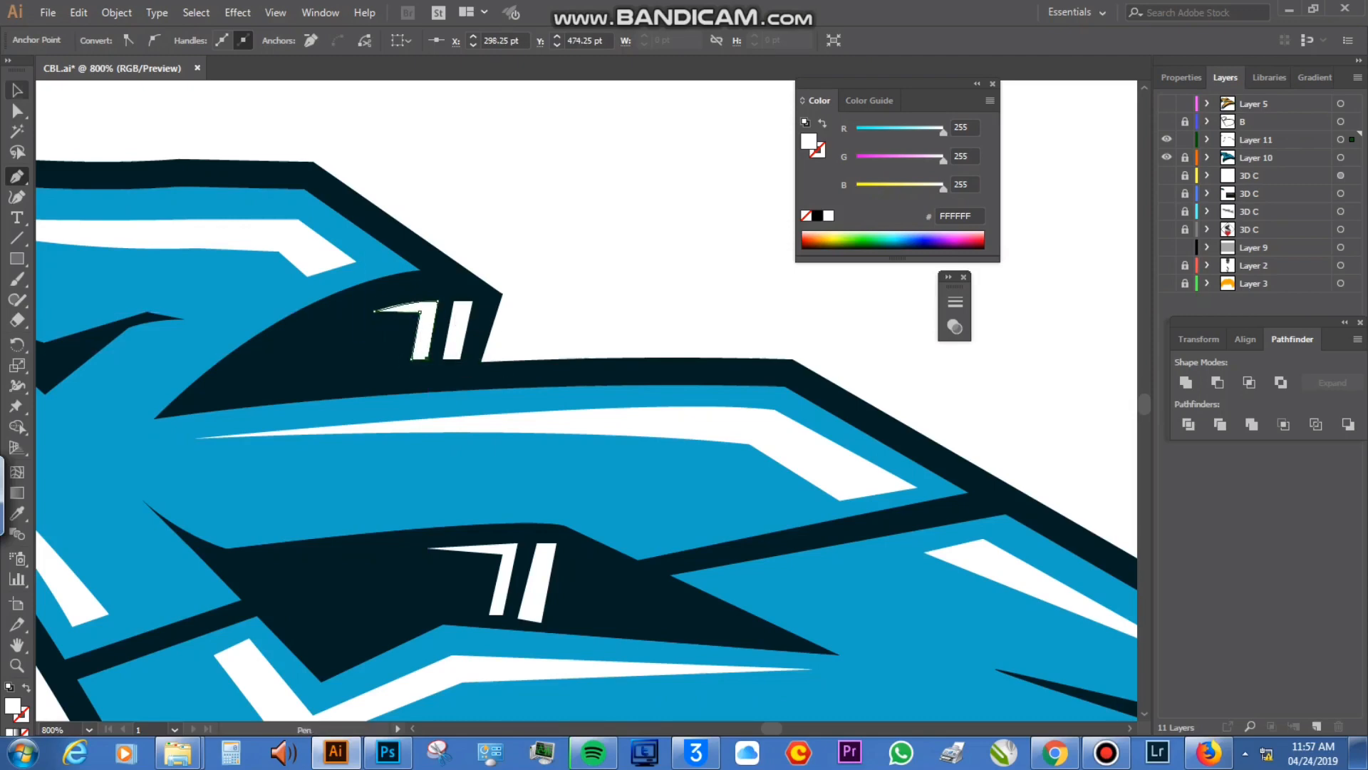
pyautogui.hotkey('ctrl', 'shift', 'a')
pyautogui.hotkey('ctrl', '0')
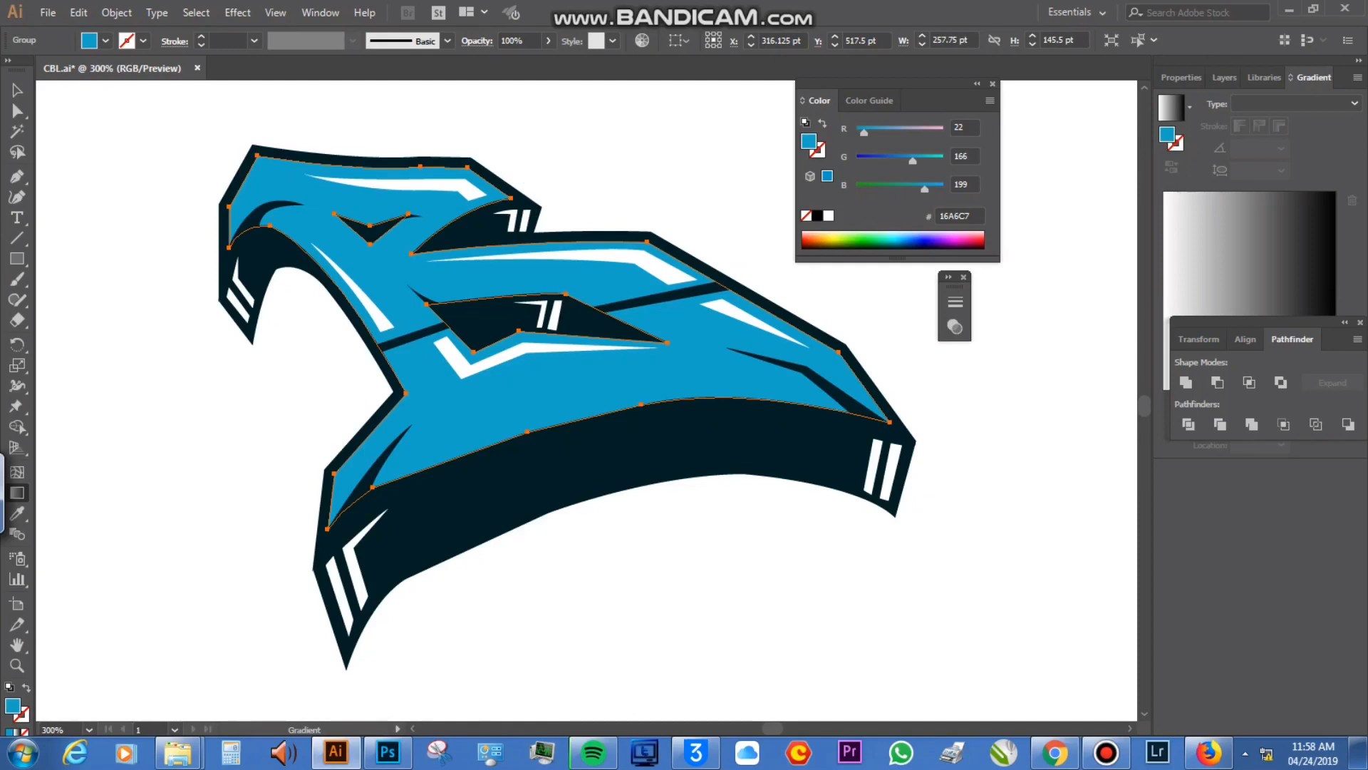
# Step: Fill the selected body shape with a linear gradient and set its black end stop to 0% opacity
pyautogui.press('.')
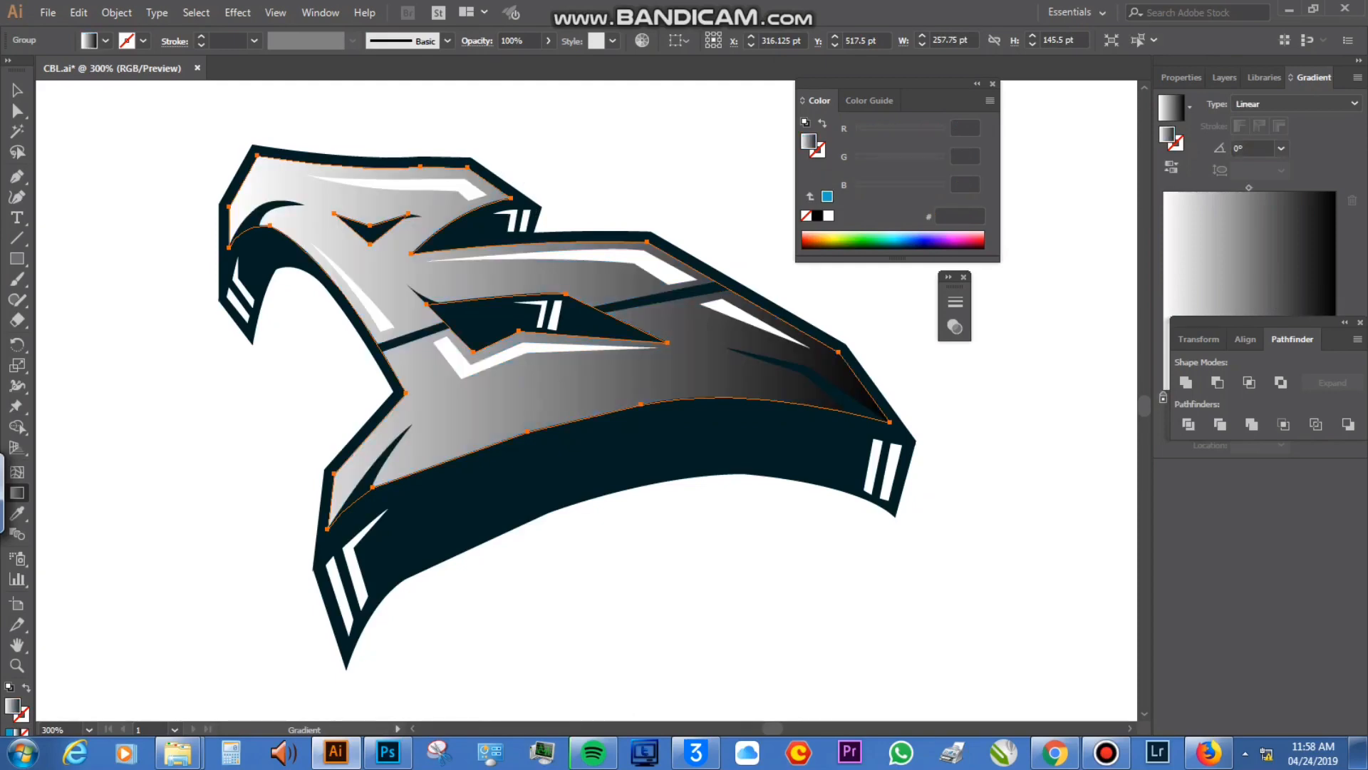
pyautogui.click(1359, 322)
pyautogui.doubleClick(1334, 397)
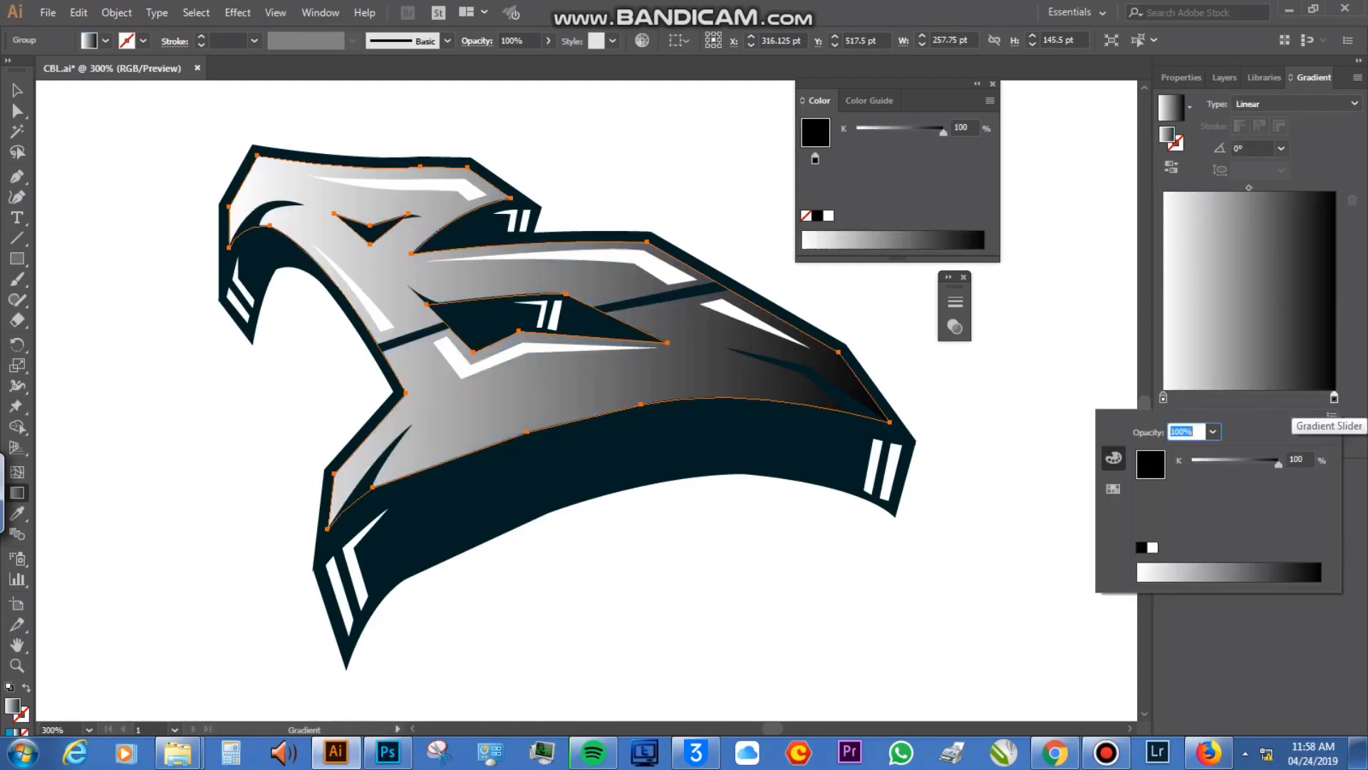
pyautogui.write('0')
pyautogui.press('Return')
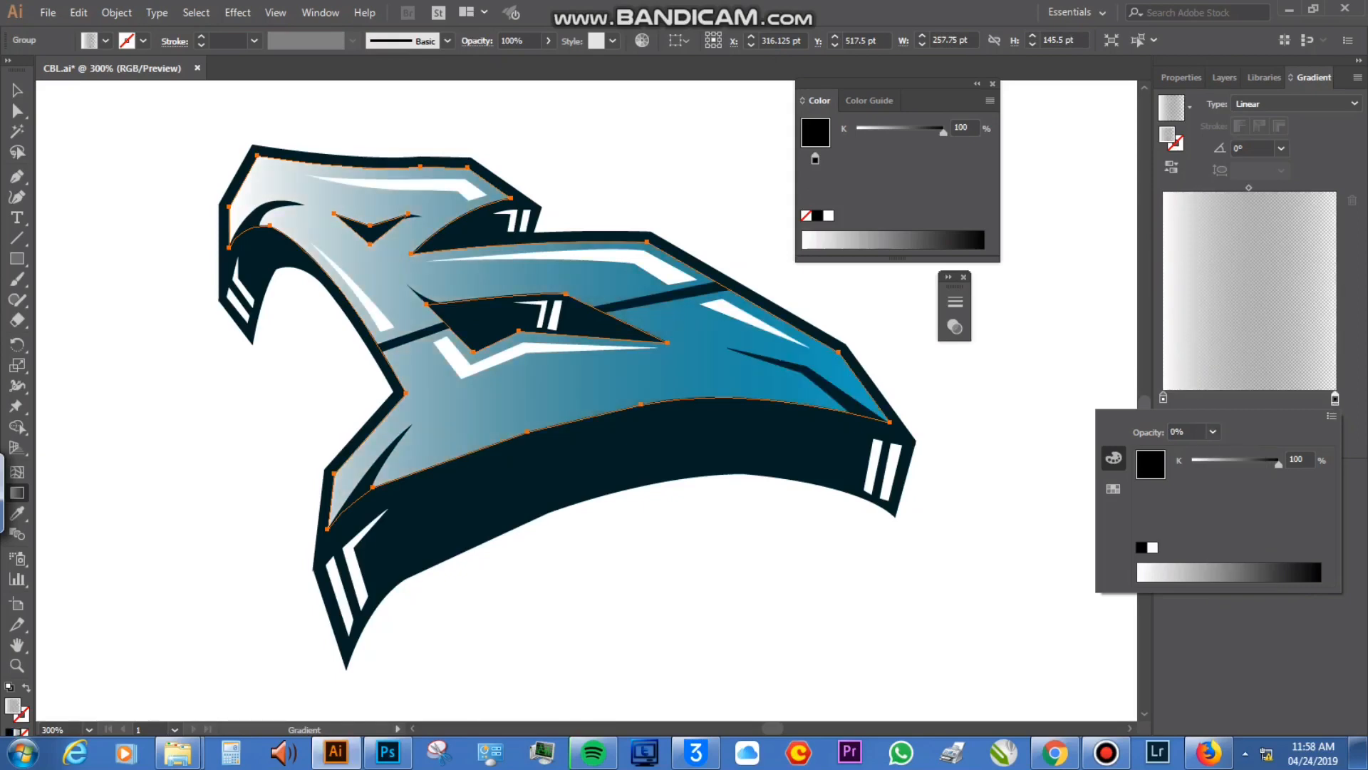
# Step: Make the gradient's transparent end stop white (K 0) and add a stop at 63.17% with 1% opacity
pyautogui.doubleClick(1332, 397)
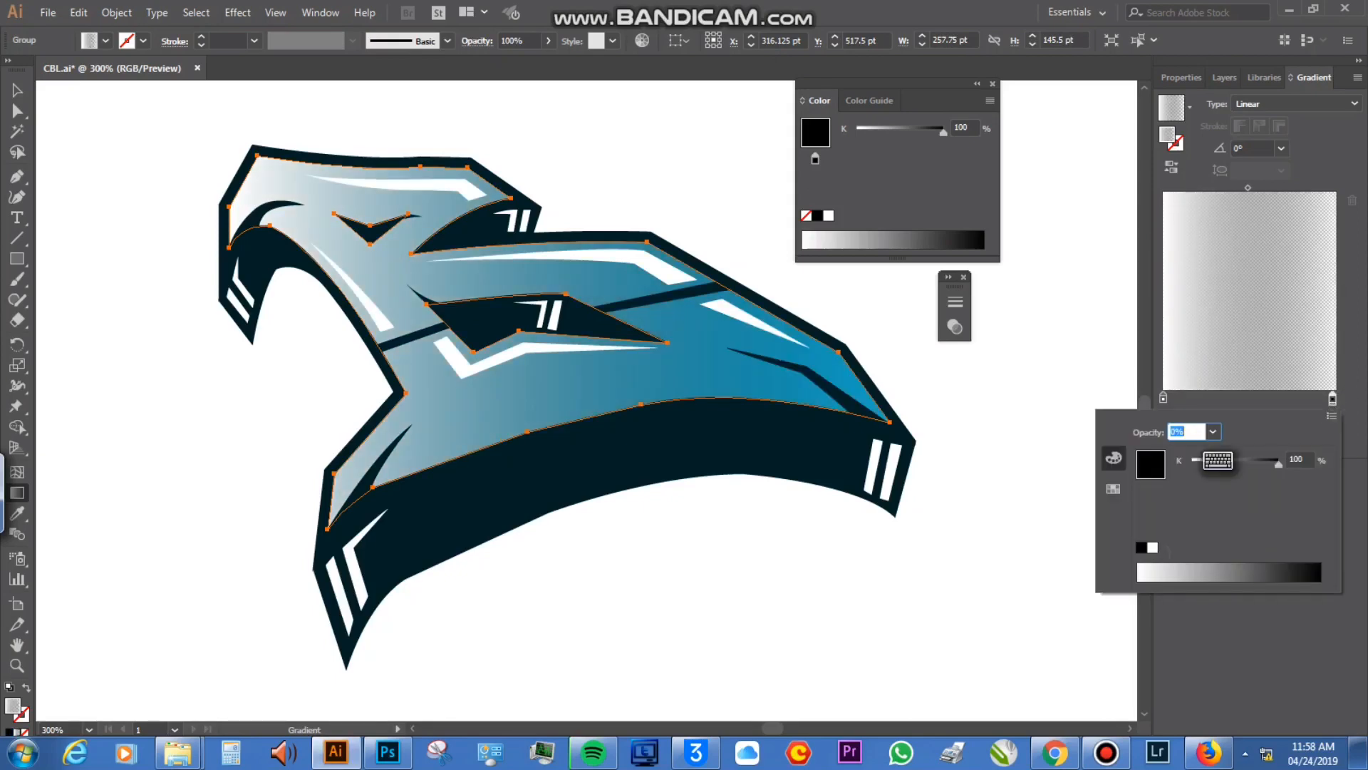
pyautogui.moveTo(1278, 464); pyautogui.dragTo(1191, 464)
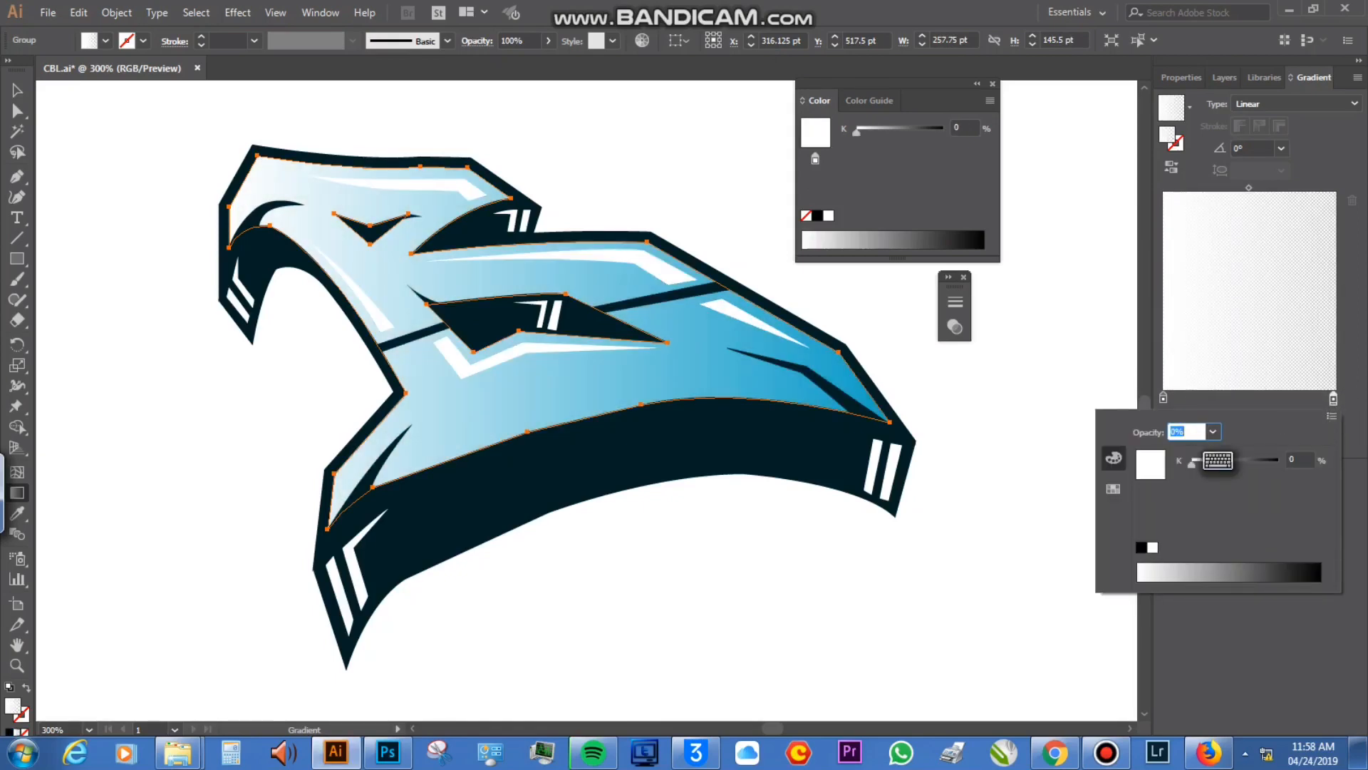
pyautogui.moveTo(1248, 187); pyautogui.dragTo(1267, 187)
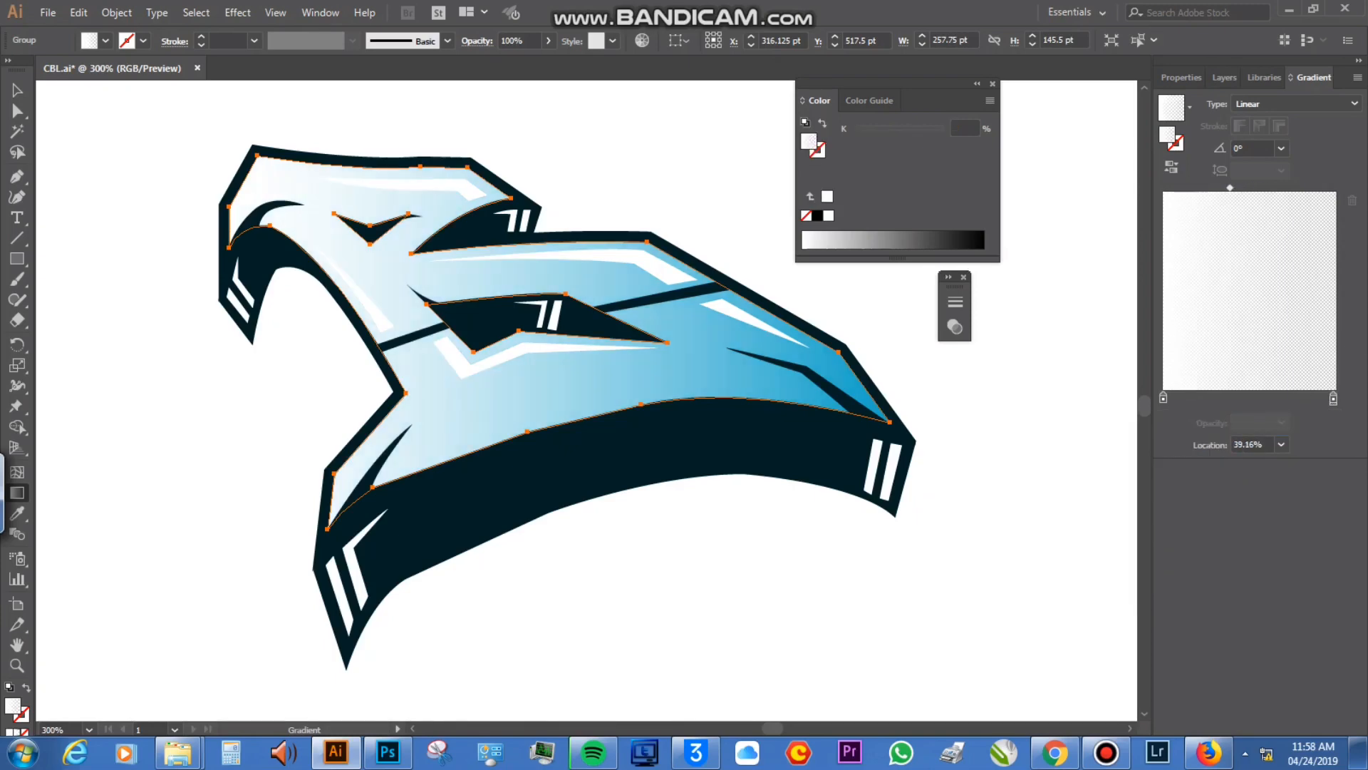
pyautogui.click(1271, 397)
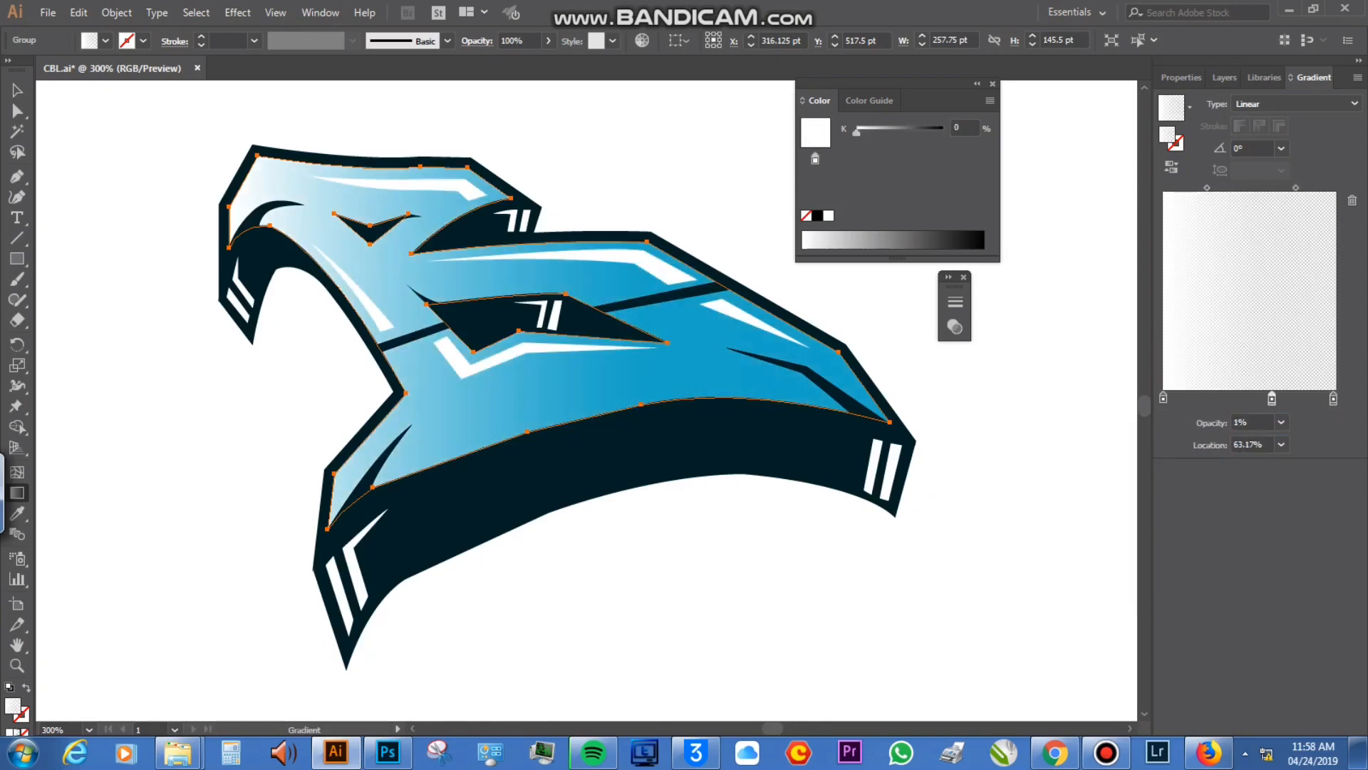
# Step: Angle the gradient diagonally so the white starts at the top of the head and fades toward the lower body
pyautogui.moveTo(307, 141); pyautogui.dragTo(537, 431)
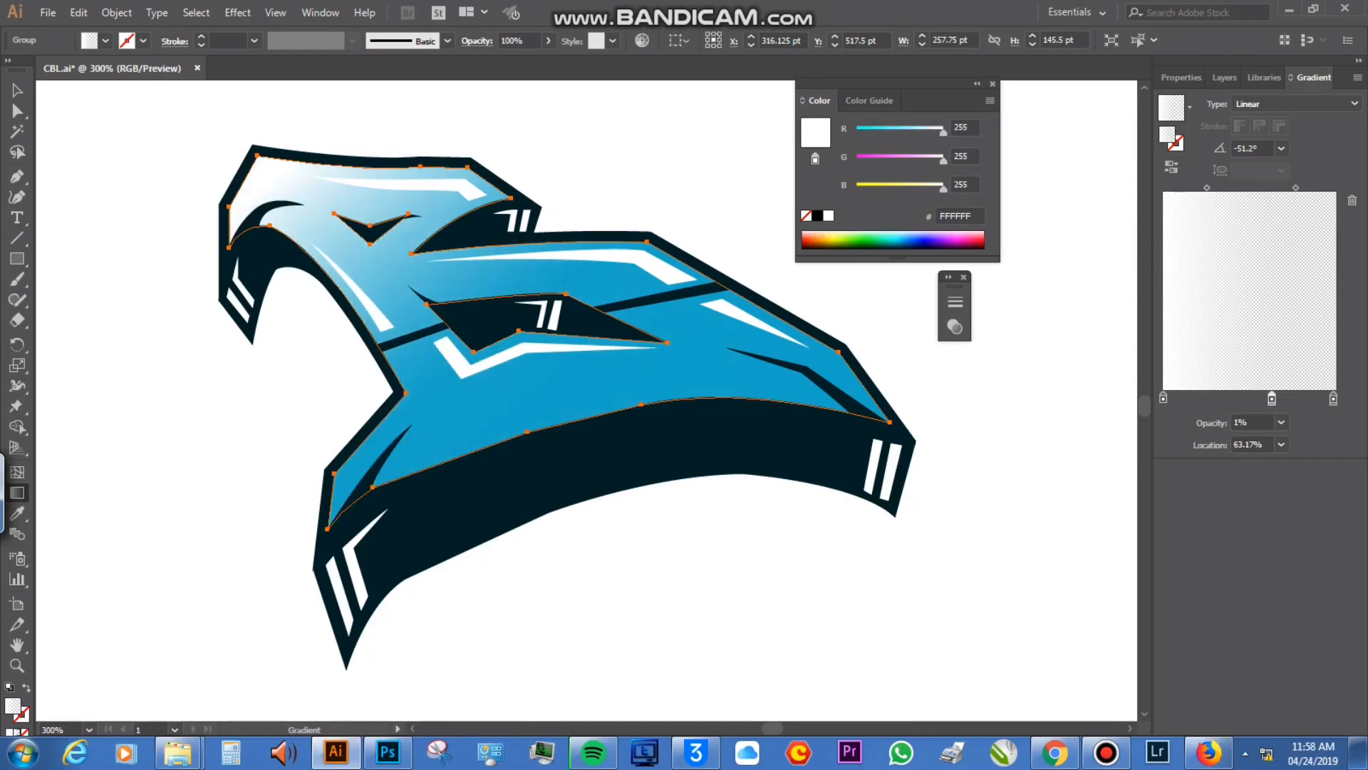
pyautogui.moveTo(257, 146); pyautogui.dragTo(592, 471)
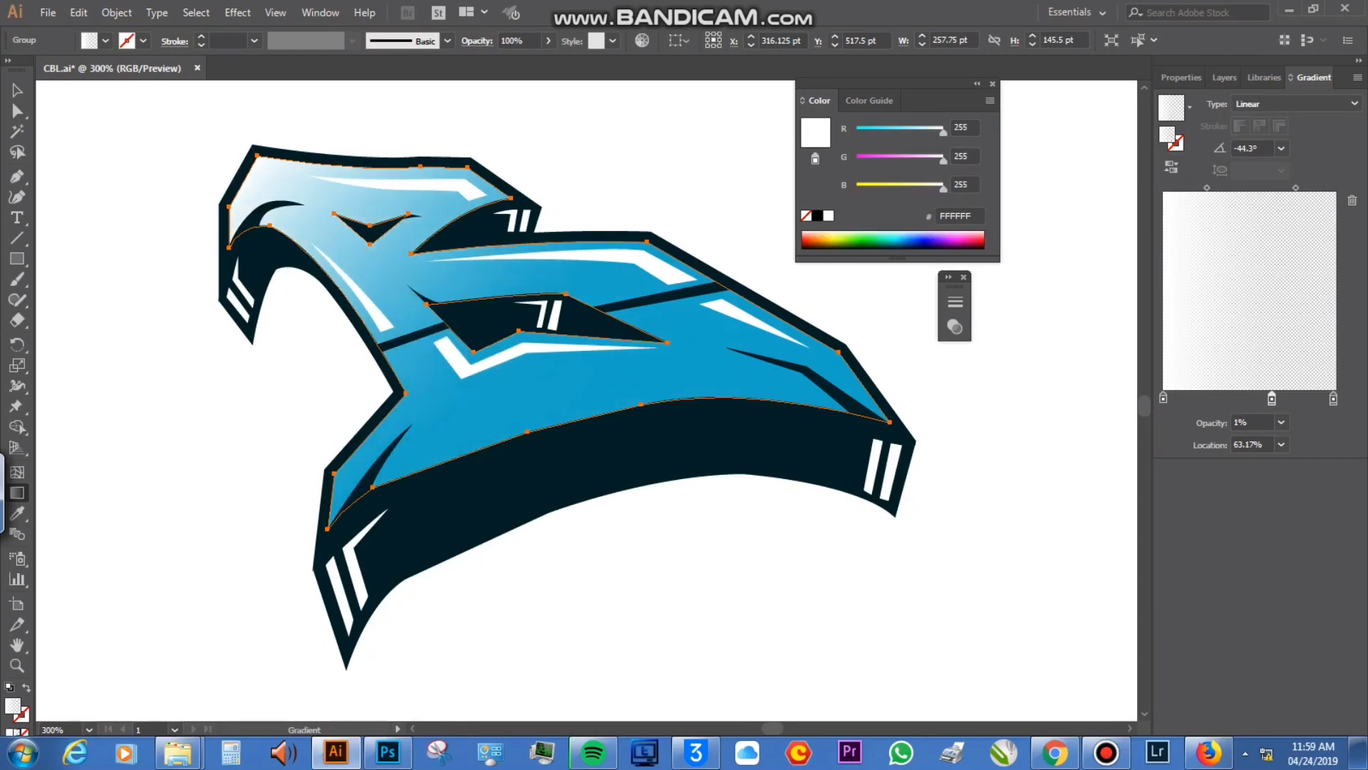
pyautogui.moveTo(257, 148); pyautogui.dragTo(527, 459)
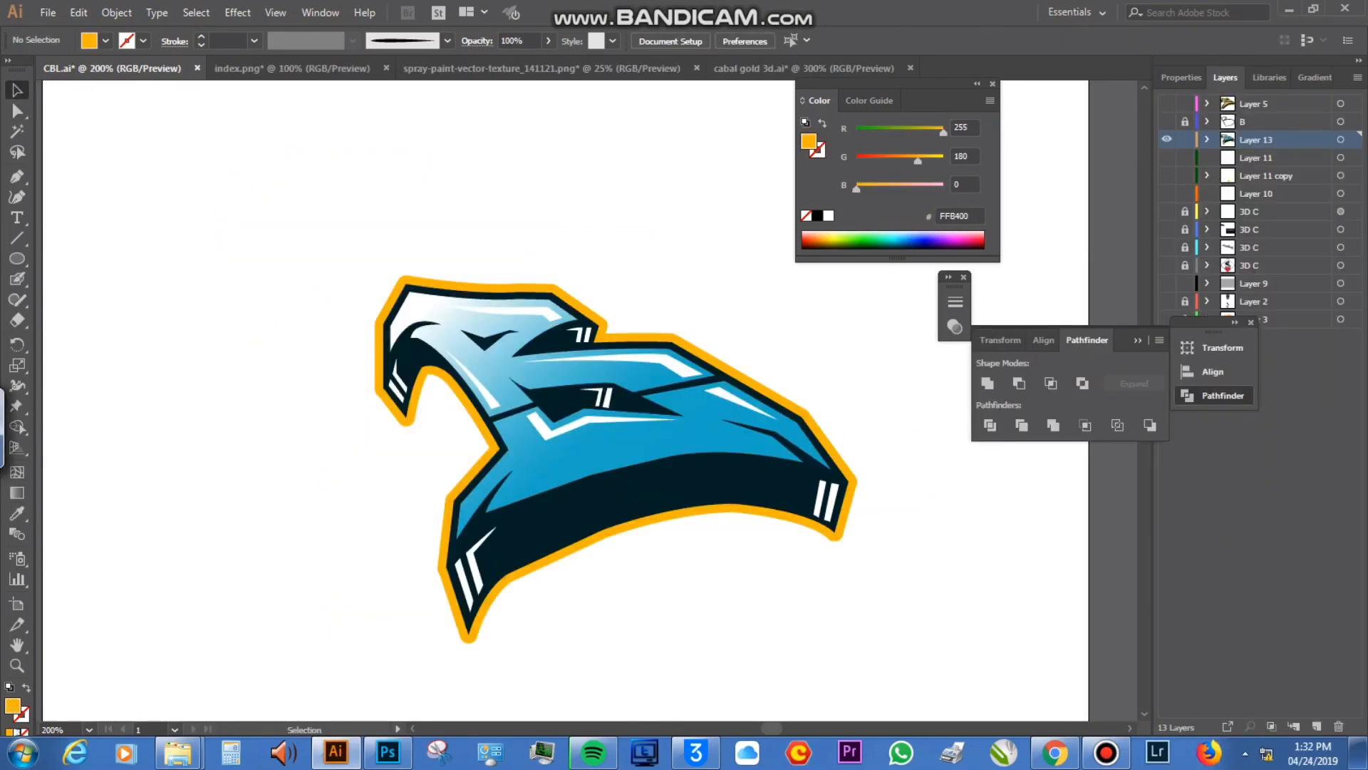
# Step: Add the orange graffiti lettering, paint drips and round blue badge with bricks and "2019" around the bird, and deselect everything
pyautogui.hotkey('ctrl', 'v')
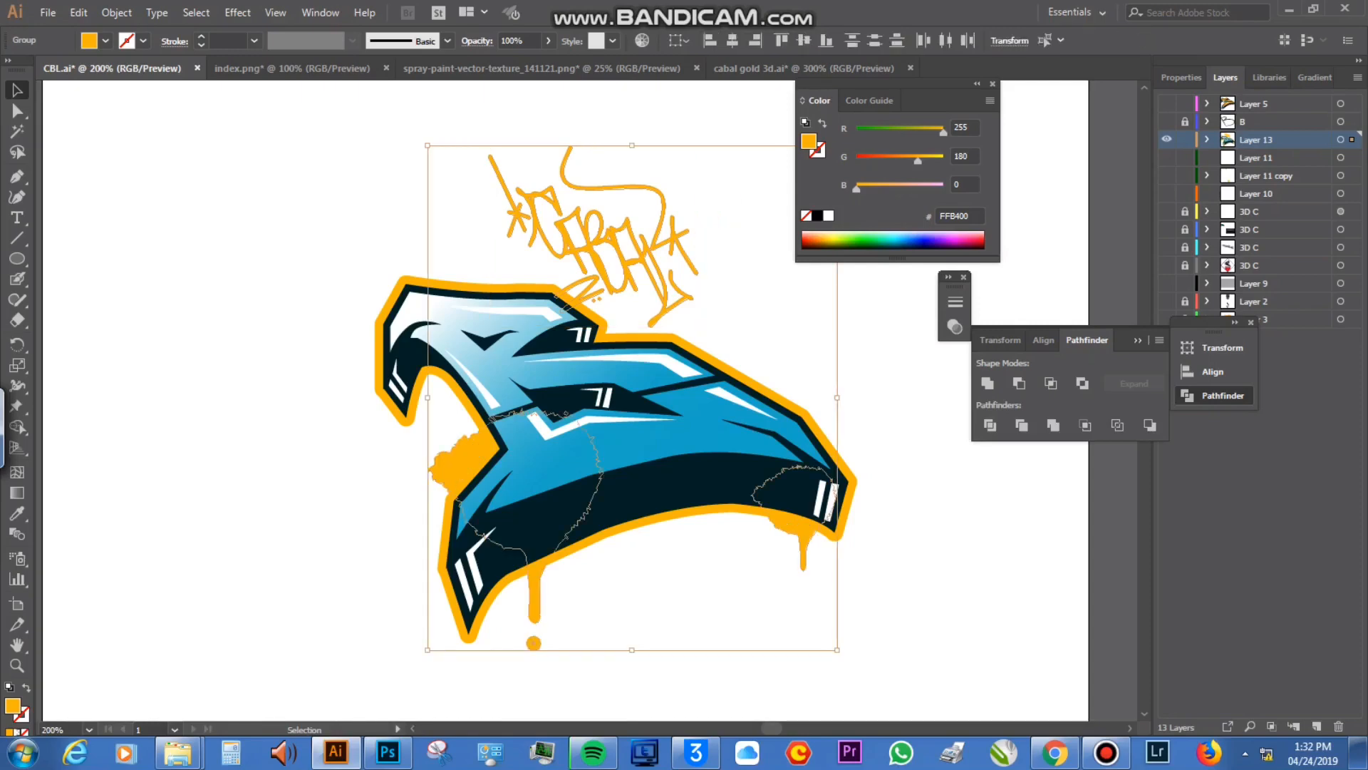
pyautogui.hotkey('ctrl', 'z')
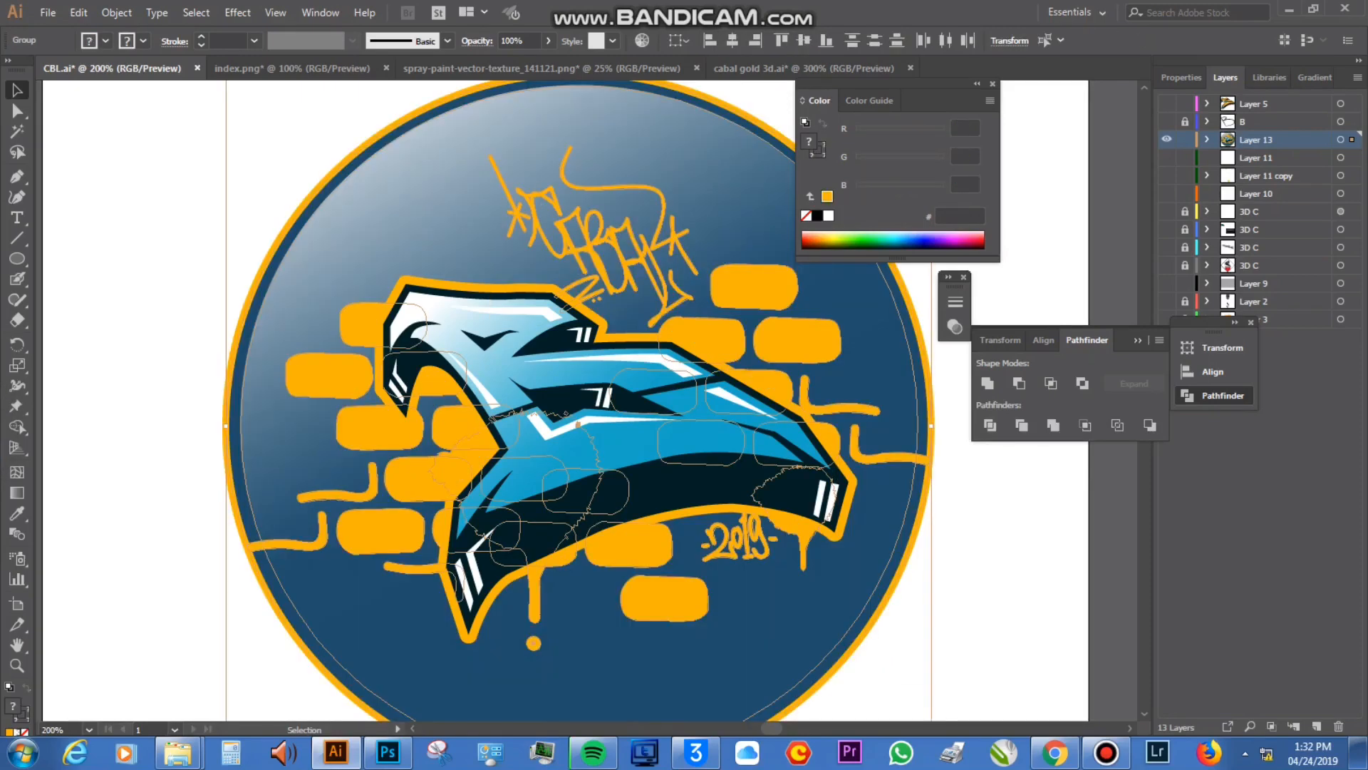
pyautogui.hotkey('ctrl', '-')
pyautogui.hotkey('ctrl', '-')
pyautogui.hotkey('ctrl', 'shift', 'a')
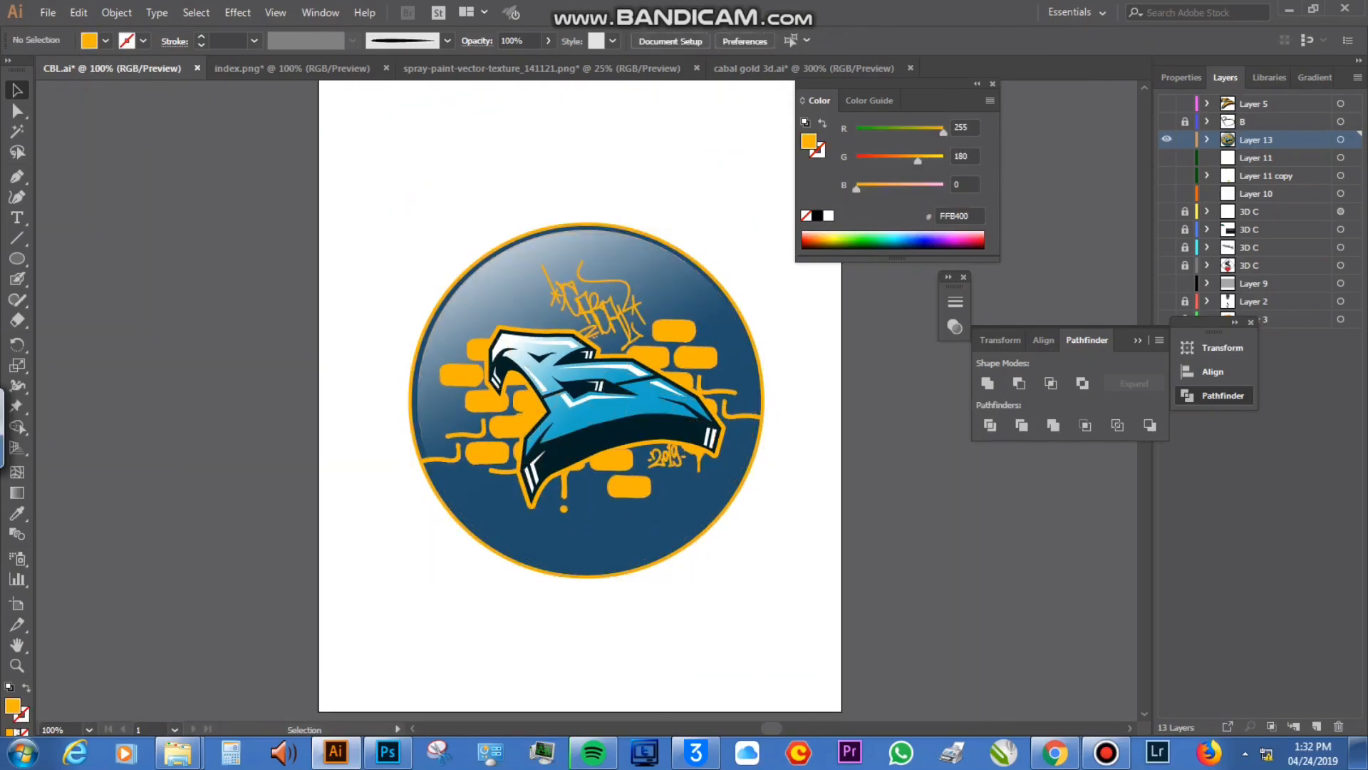
pyautogui.hotkey('ctrl', '+')
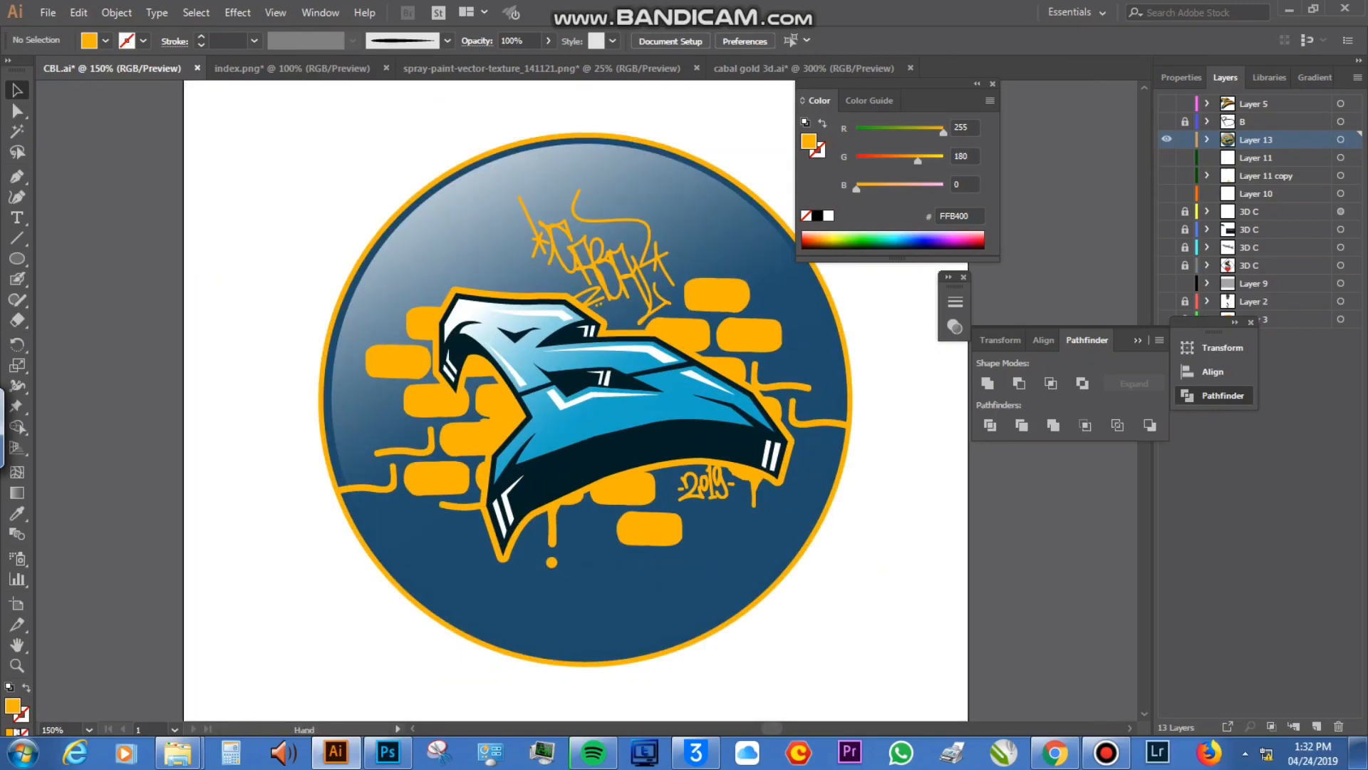
pyautogui.moveTo(541, 399); pyautogui.dragTo(464, 402)
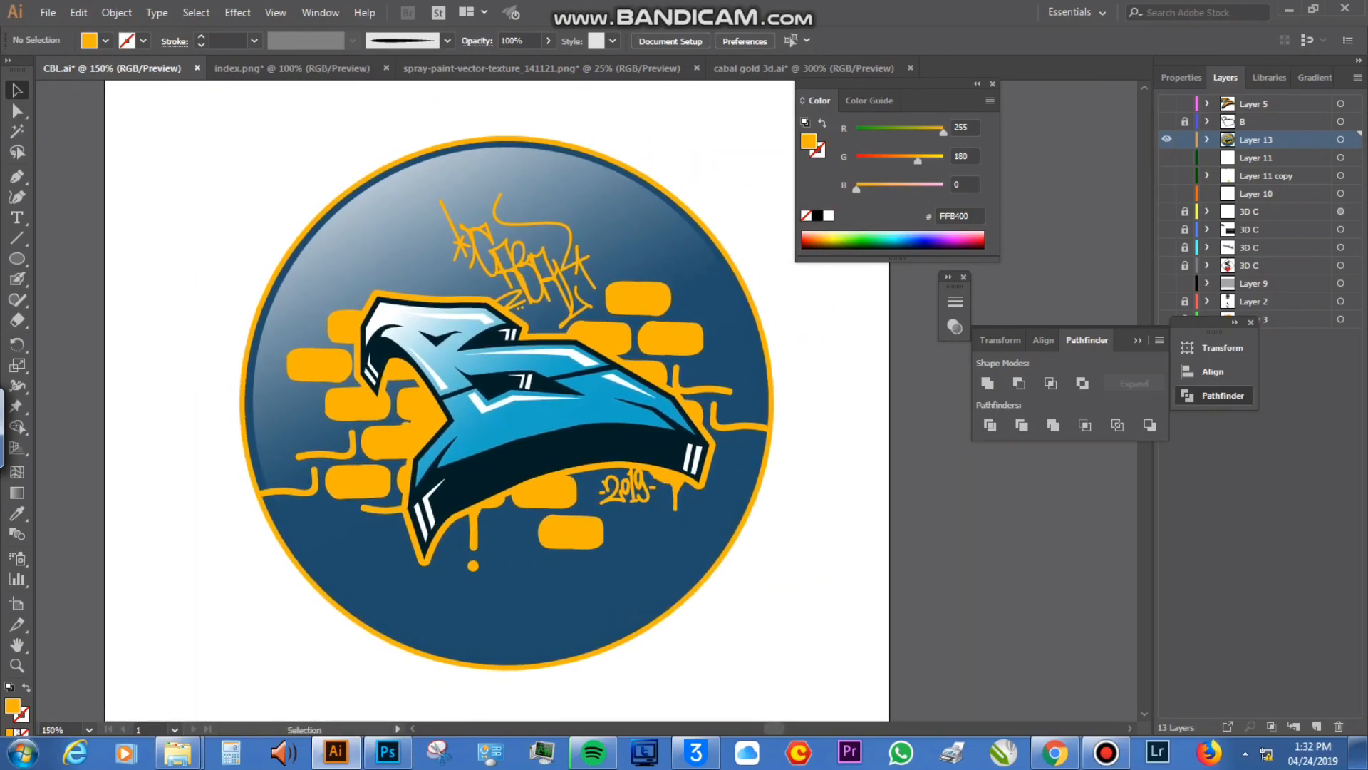